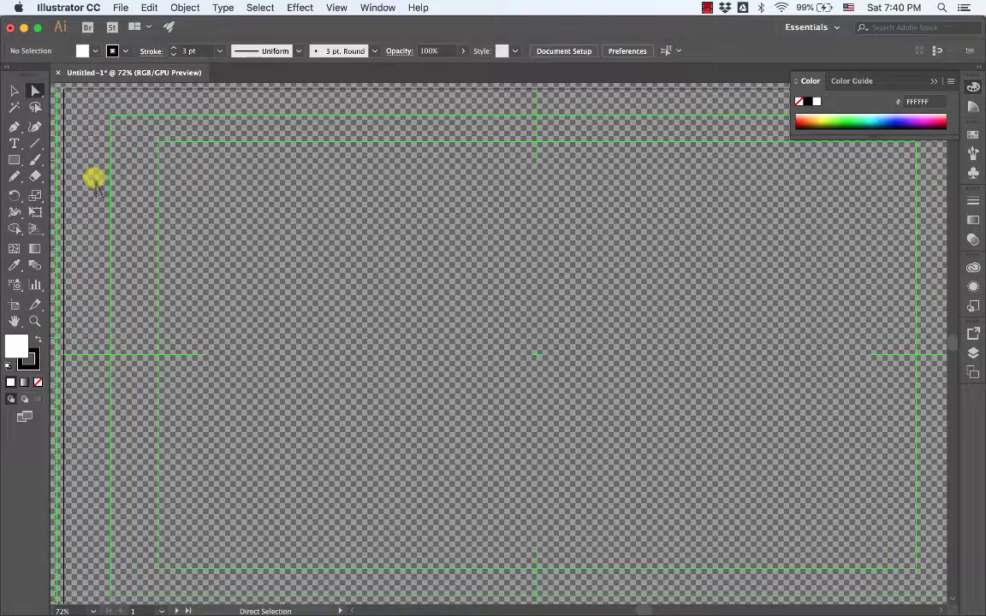
# Create a new web document from the Common 1366 x 768 px preset and dismiss the stock search tip
pyautogui.click(120, 7)
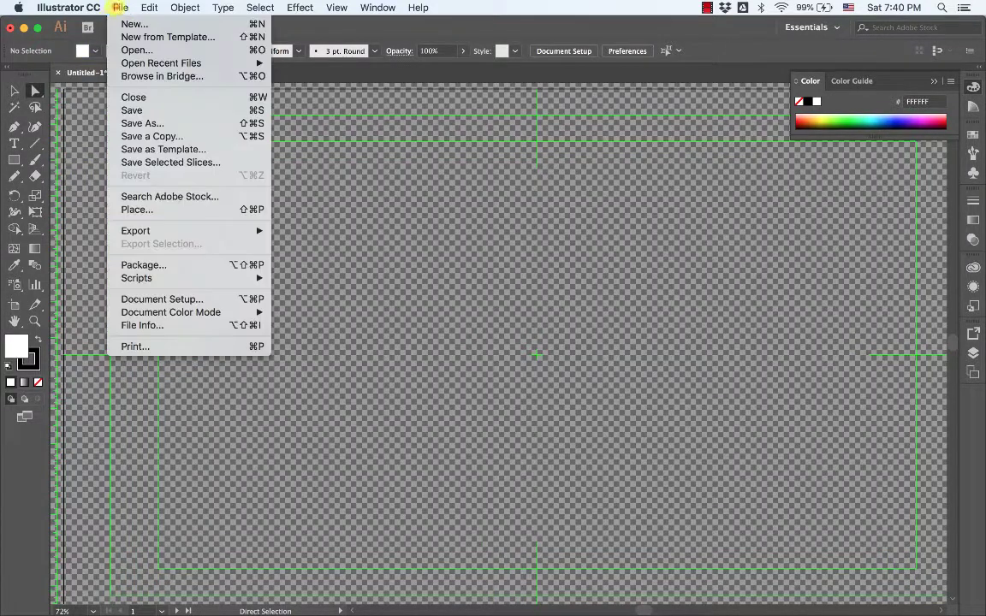
pyautogui.click(135, 24)
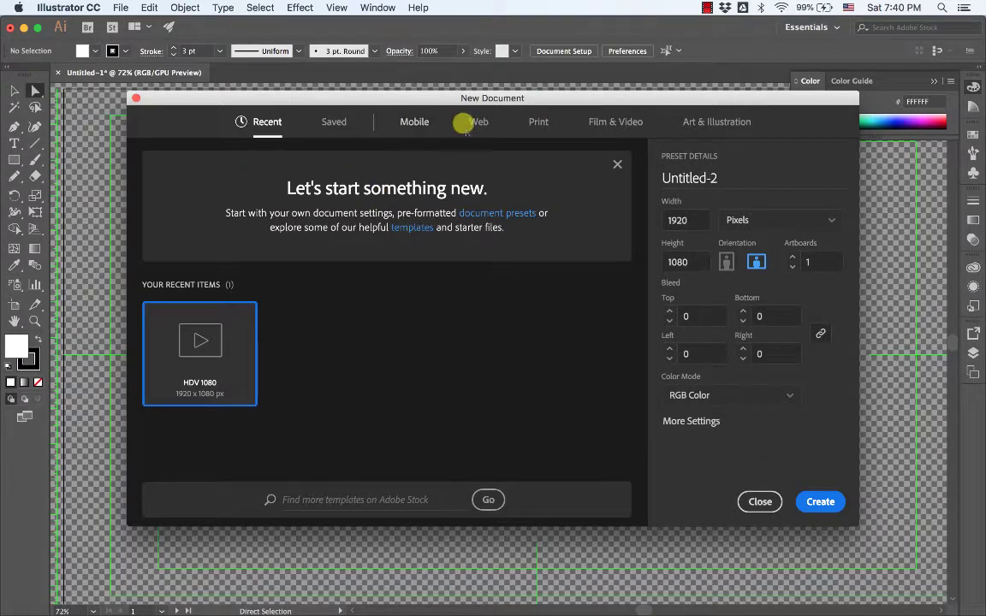
pyautogui.click(478, 121)
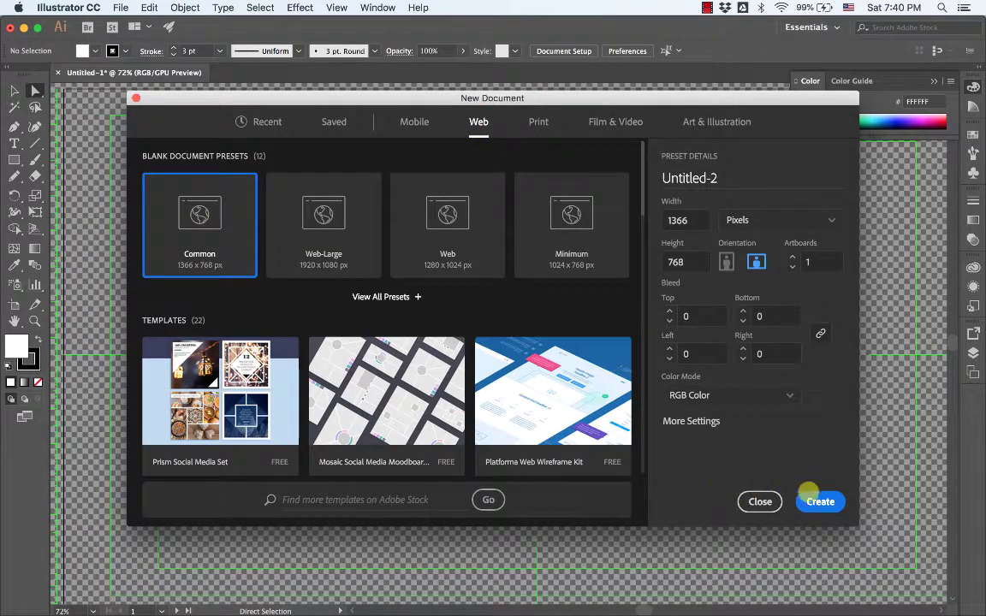
pyautogui.click(821, 501)
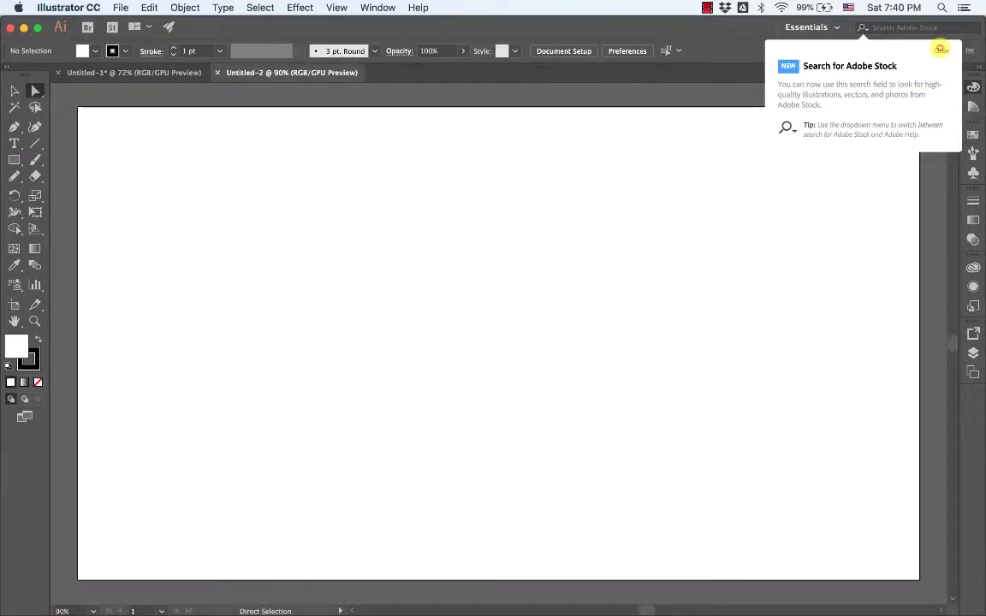
pyautogui.click(940, 50)
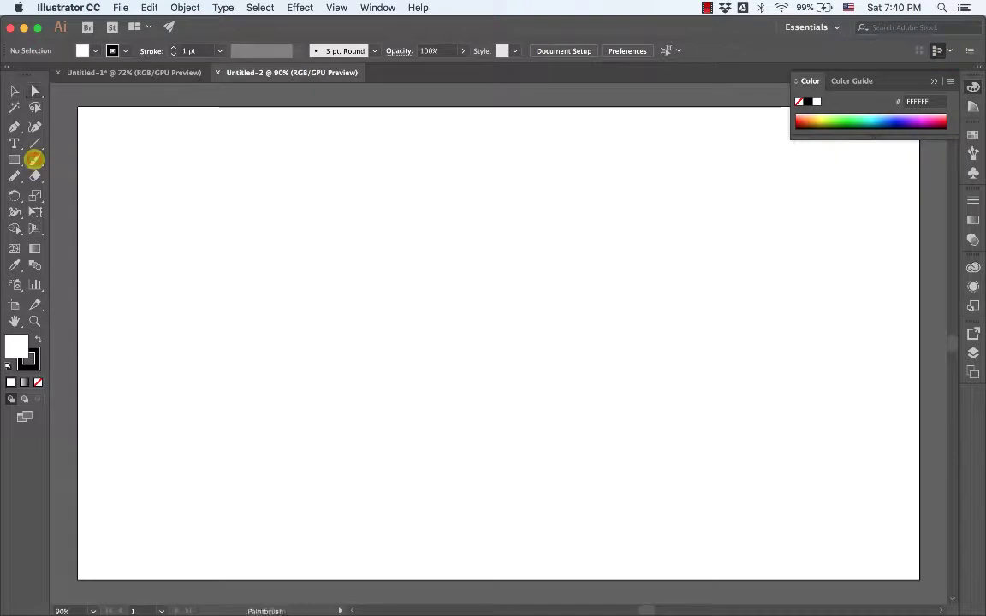
# Paint a closed egg-shaped head outline in the upper middle of the artboard with the Paintbrush
pyautogui.click(35, 159)
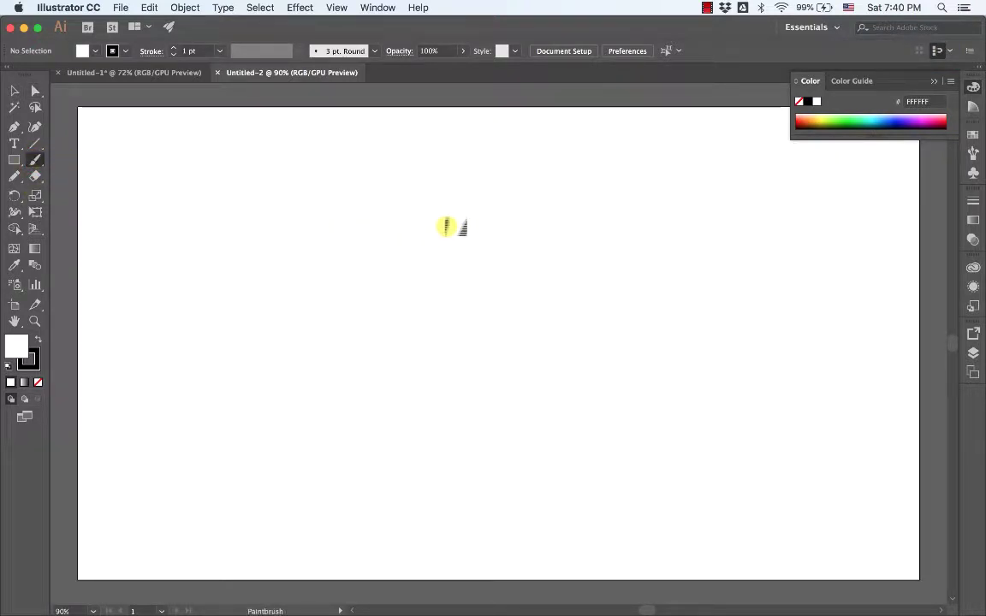
pyautogui.moveTo(445, 226)
pyautogui.mouseDown()
pyautogui.moveTo(499, 209)
pyautogui.moveTo(522, 273)
pyautogui.moveTo(456, 304)
pyautogui.moveTo(438, 262)
pyautogui.moveTo(460, 220)
pyautogui.mouseUp()
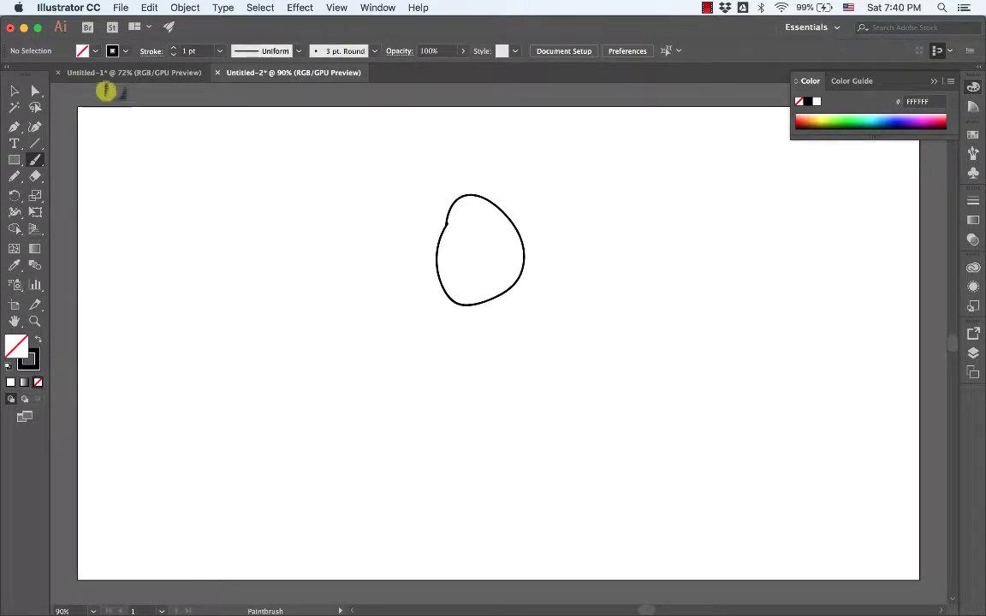
# Select the painted head outline and give it a red fill, E01010
pyautogui.click(34, 91)
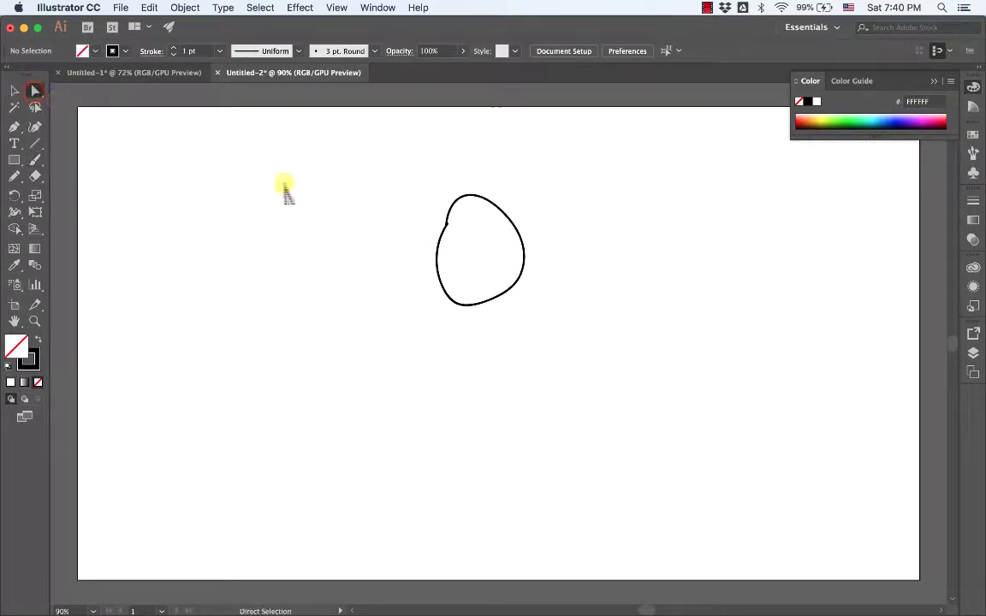
pyautogui.click(447, 221)
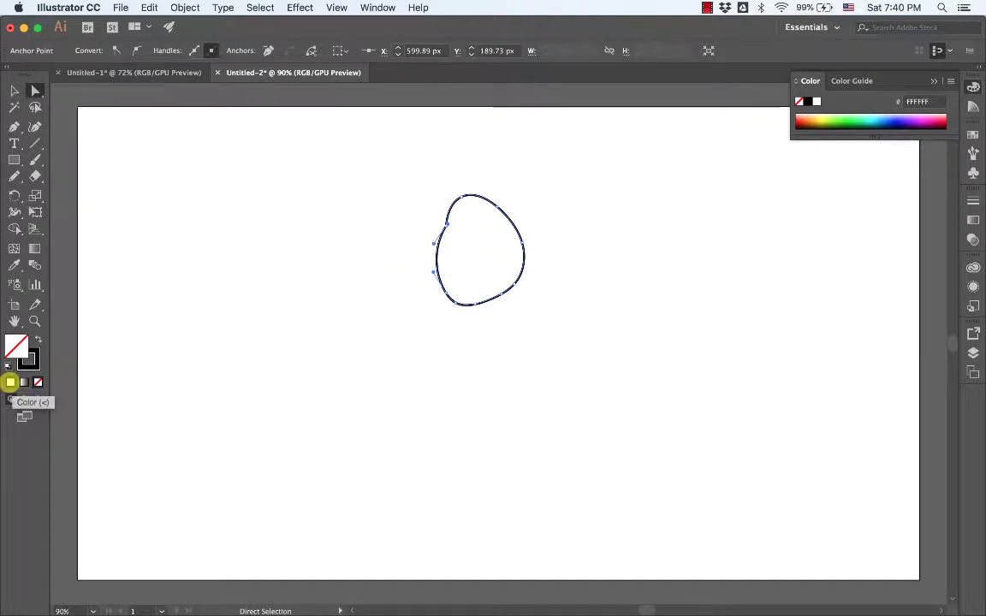
pyautogui.click(10, 382)
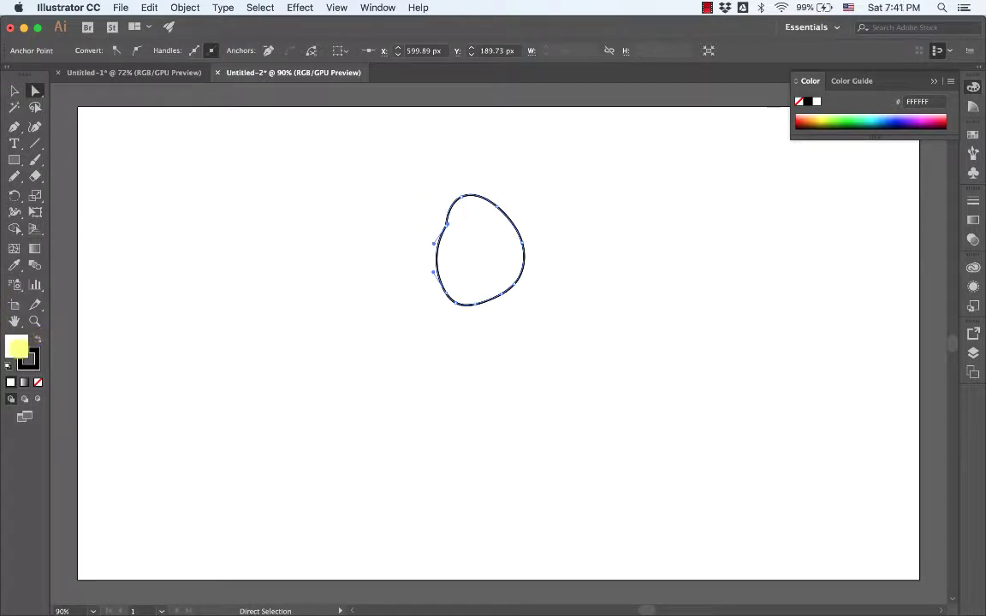
pyautogui.doubleClick(15, 346)
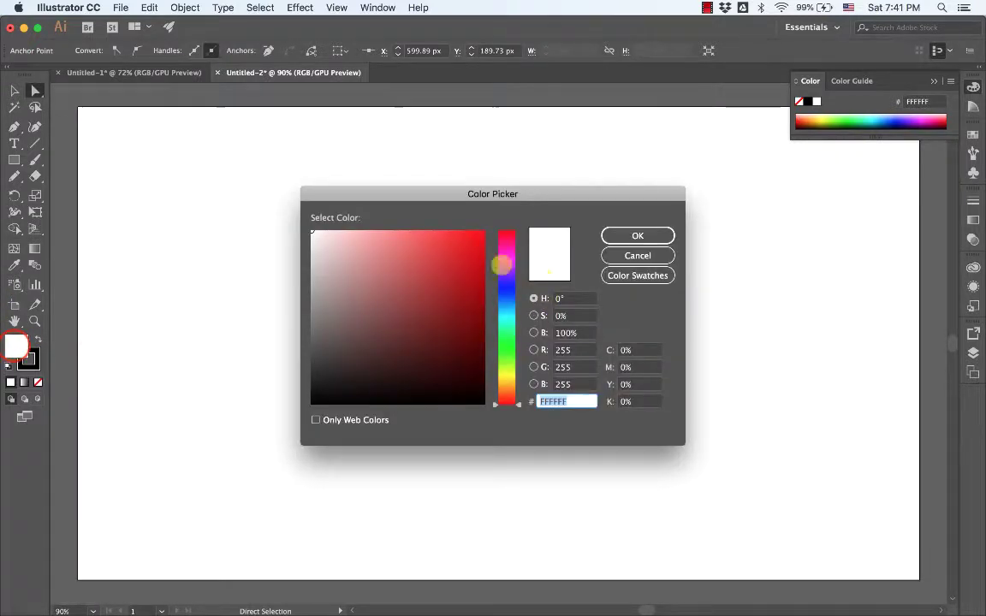
pyautogui.click(474, 251)
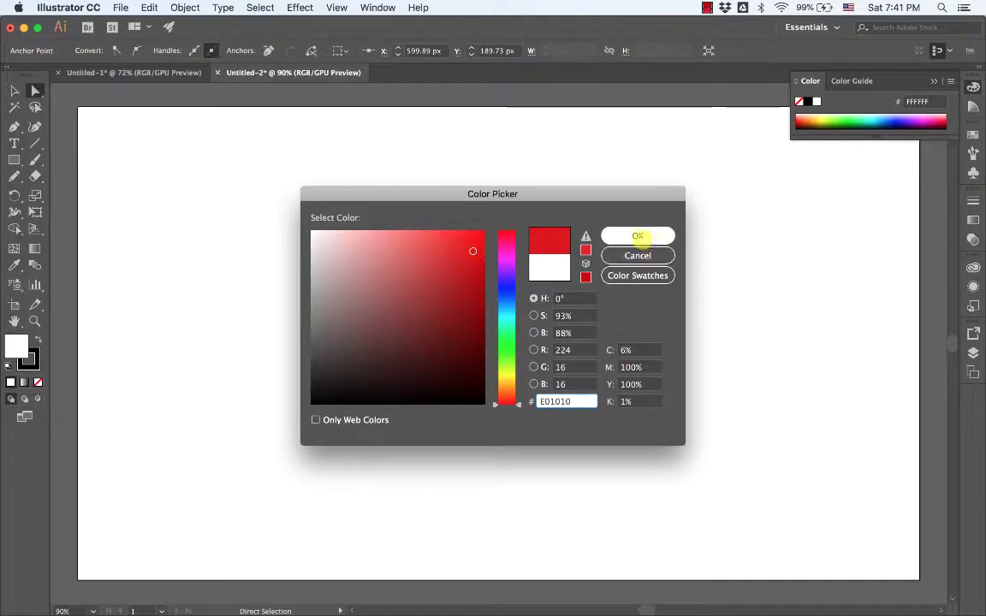
pyautogui.click(638, 236)
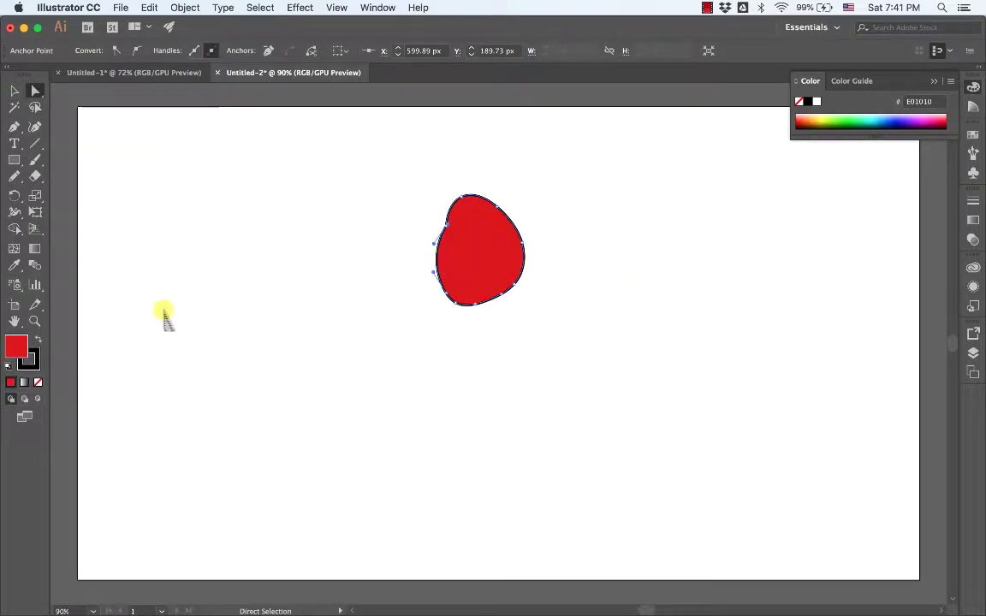
# Select the whole head shape and set its stroke weight to 2 pt
pyautogui.click(14, 91)
pyautogui.click(451, 281)
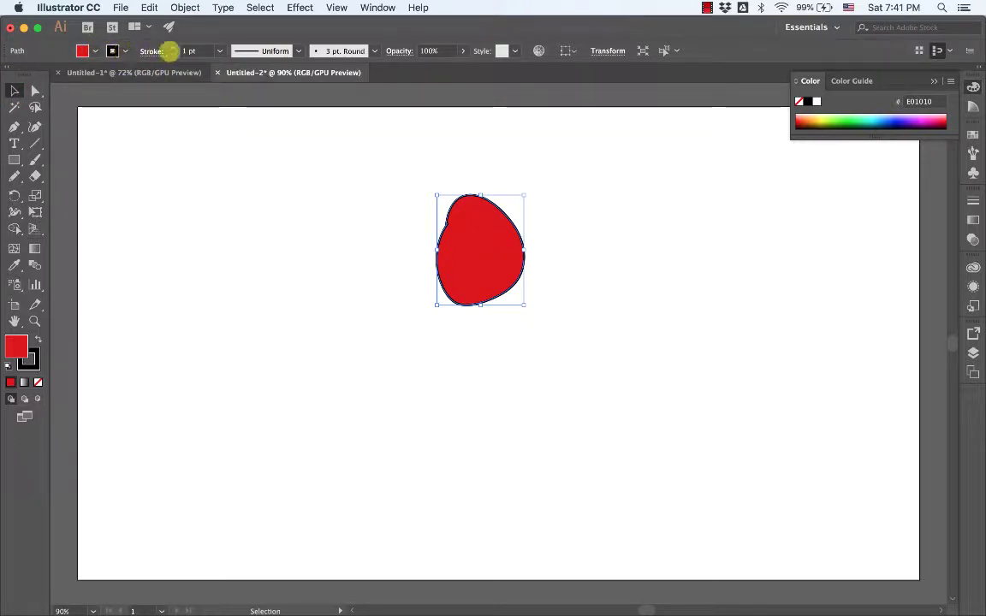
pyautogui.click(174, 48)
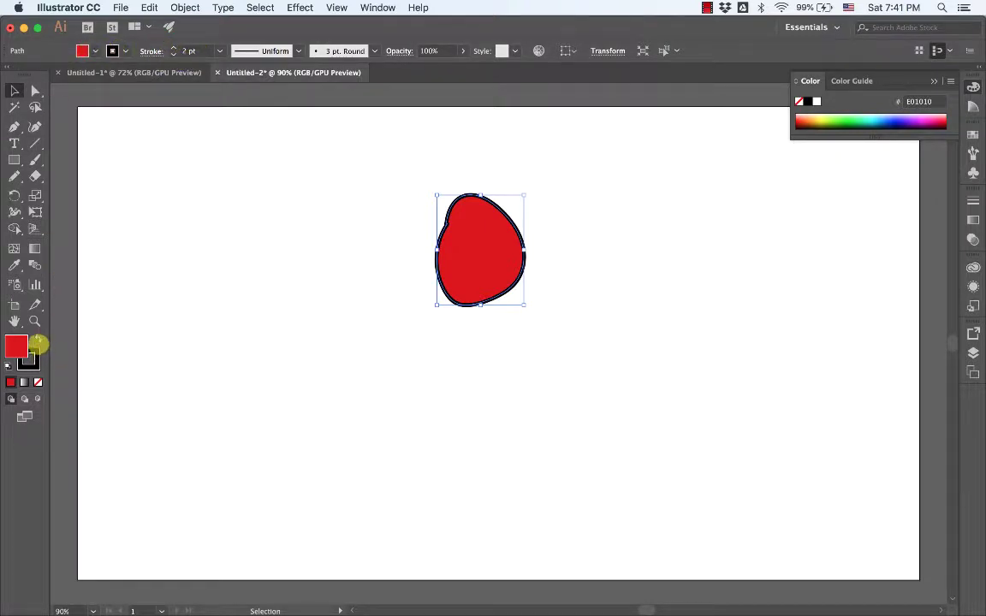
# Swap the head's fill and stroke colours, swap them back and deselect the shape
pyautogui.click(37, 339)
pyautogui.click(38, 339)
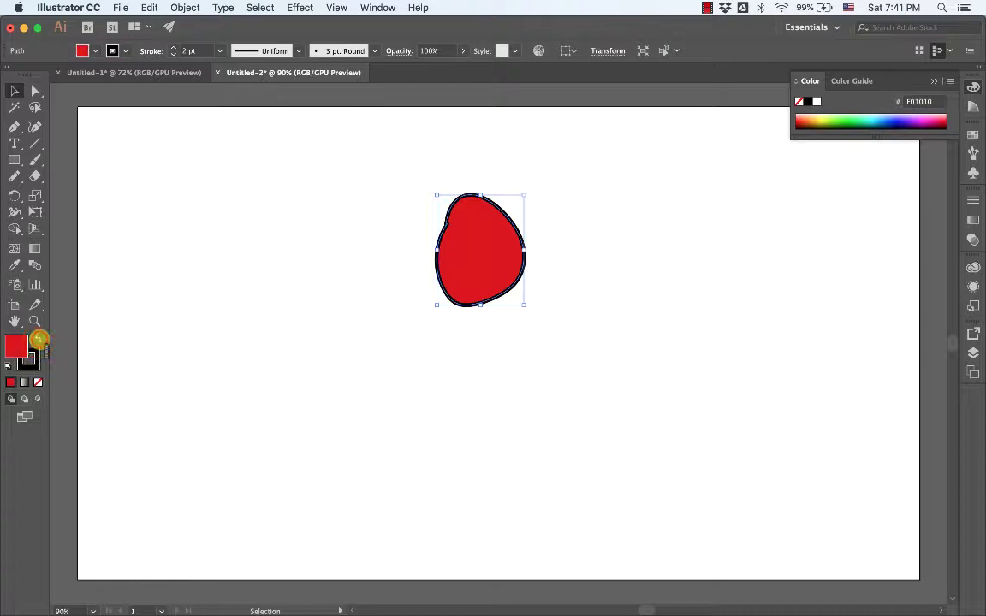
pyautogui.click(323, 308)
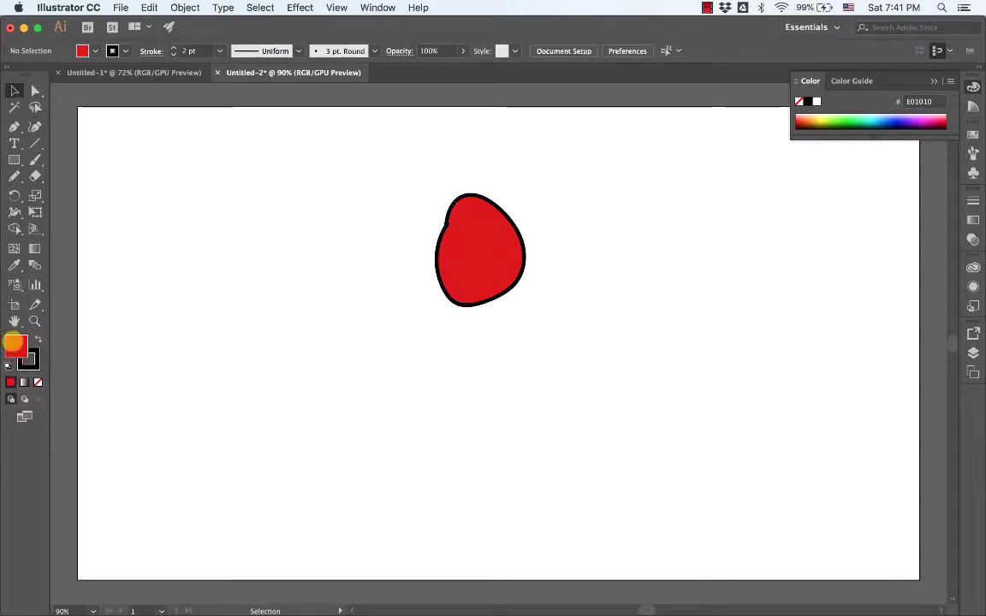
# Select the head shape and change its fill to a pale cream yellow, EAEAB9
pyautogui.click(464, 280)
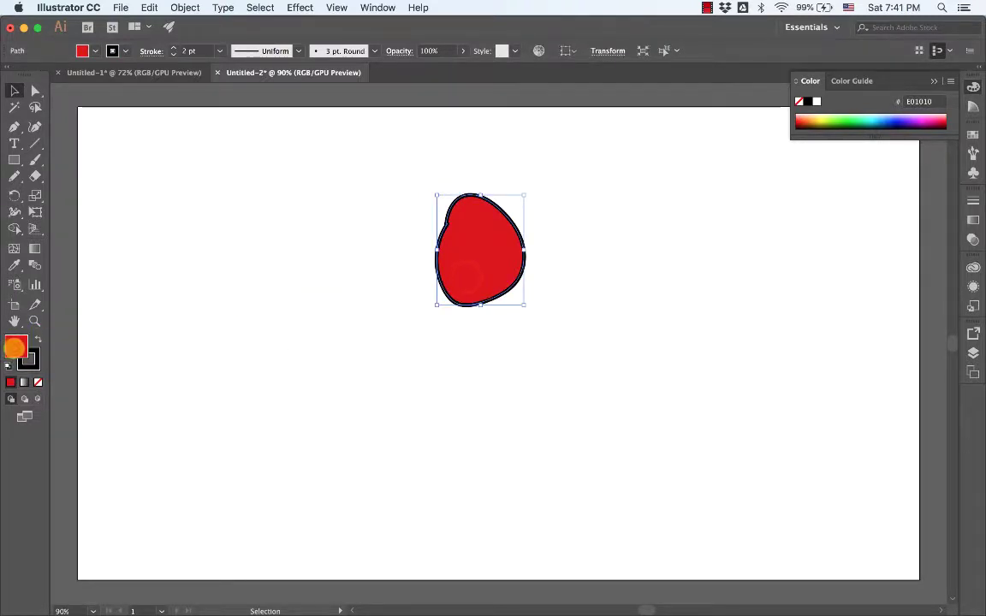
pyautogui.doubleClick(16, 348)
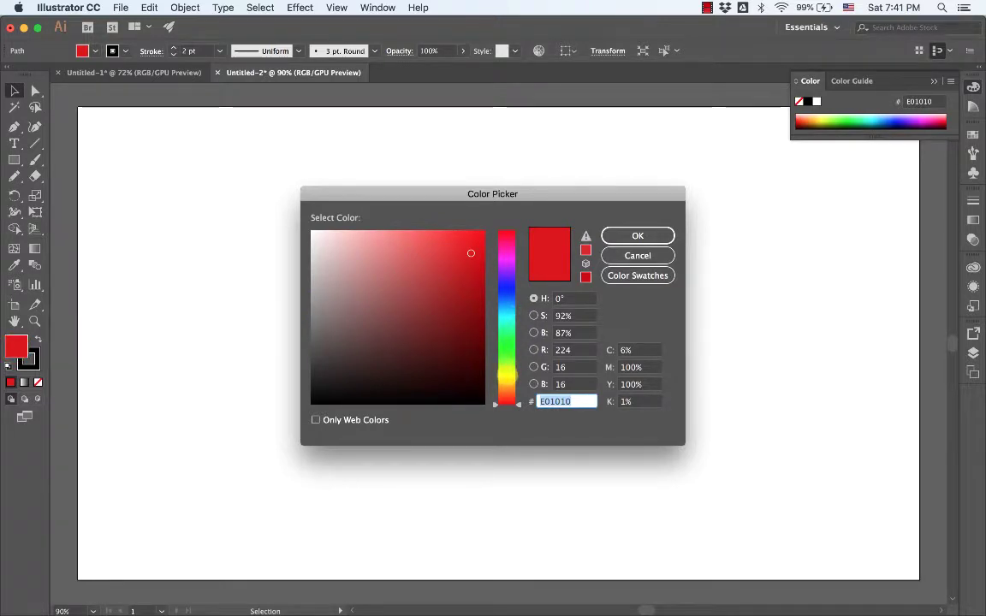
pyautogui.click(507, 376)
pyautogui.moveTo(391, 246); pyautogui.dragTo(355, 249)
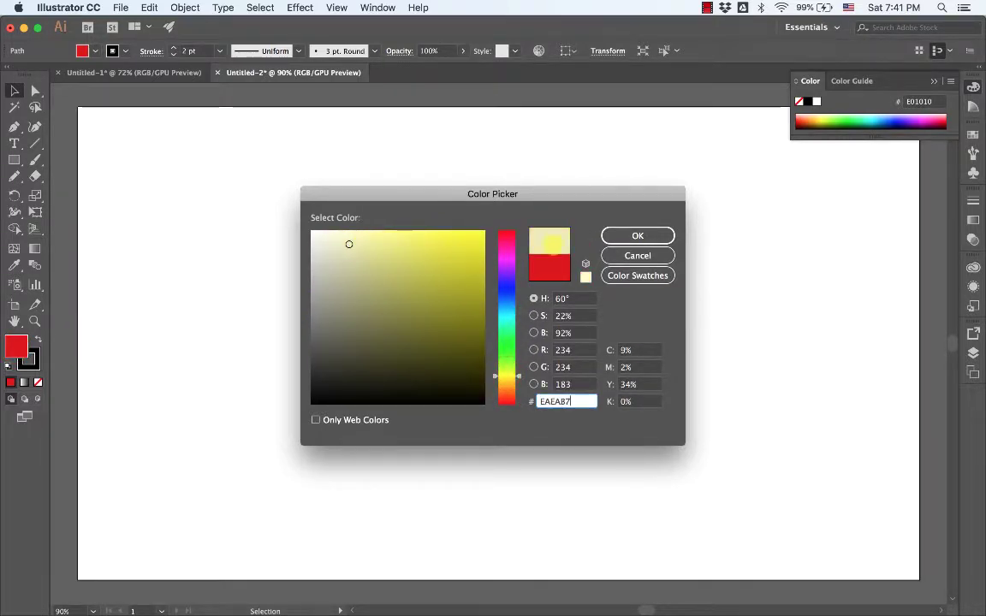
pyautogui.click(350, 245)
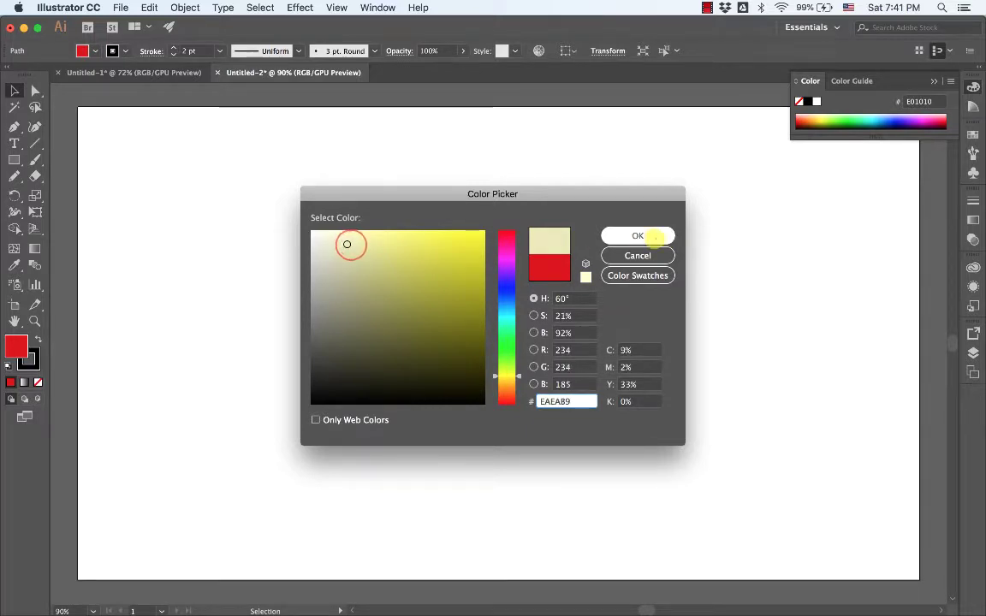
pyautogui.click(646, 237)
pyautogui.click(656, 240)
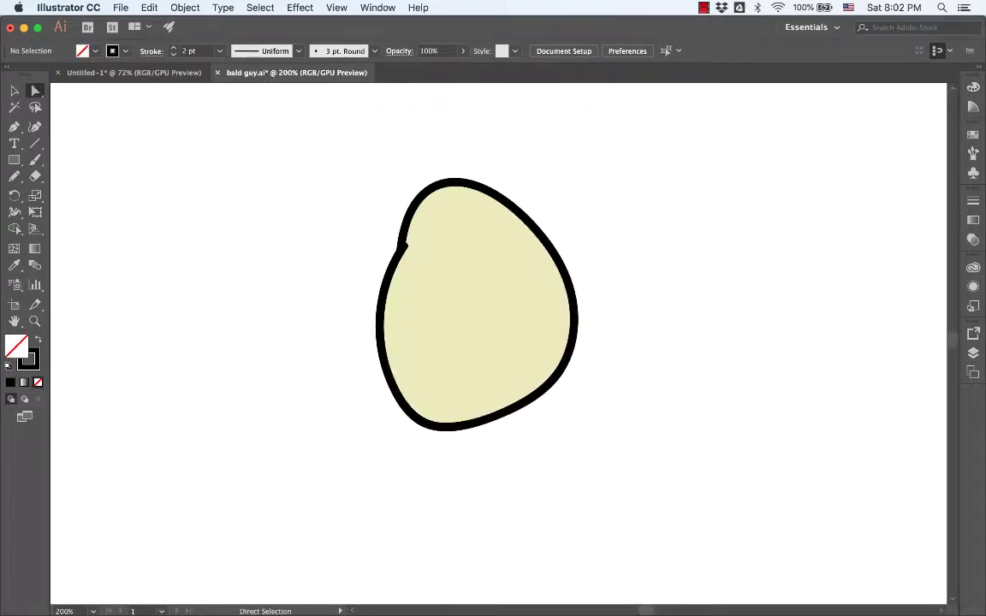
# Undo the last deletion on the face, then delete the restored eye dot and mouth curve again
pyautogui.click(405, 240)
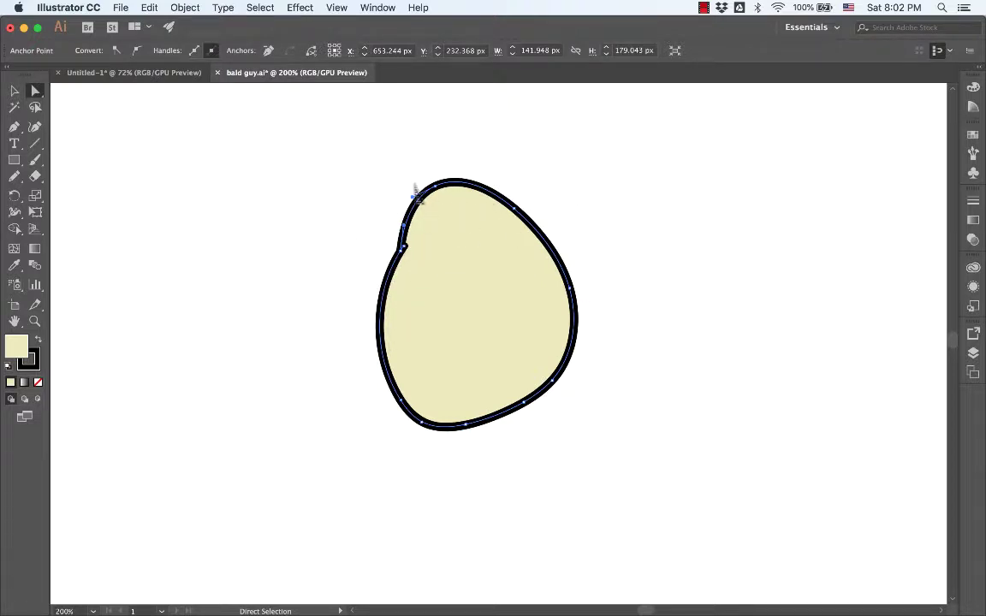
pyautogui.click(325, 295)
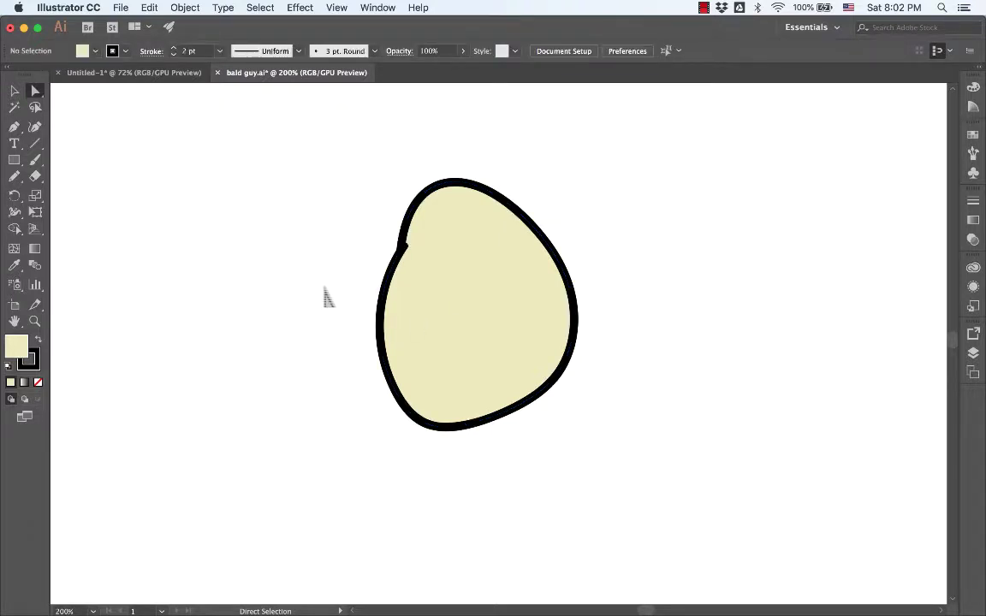
pyautogui.click(464, 293)
pyautogui.moveTo(339, 197); pyautogui.dragTo(606, 398)
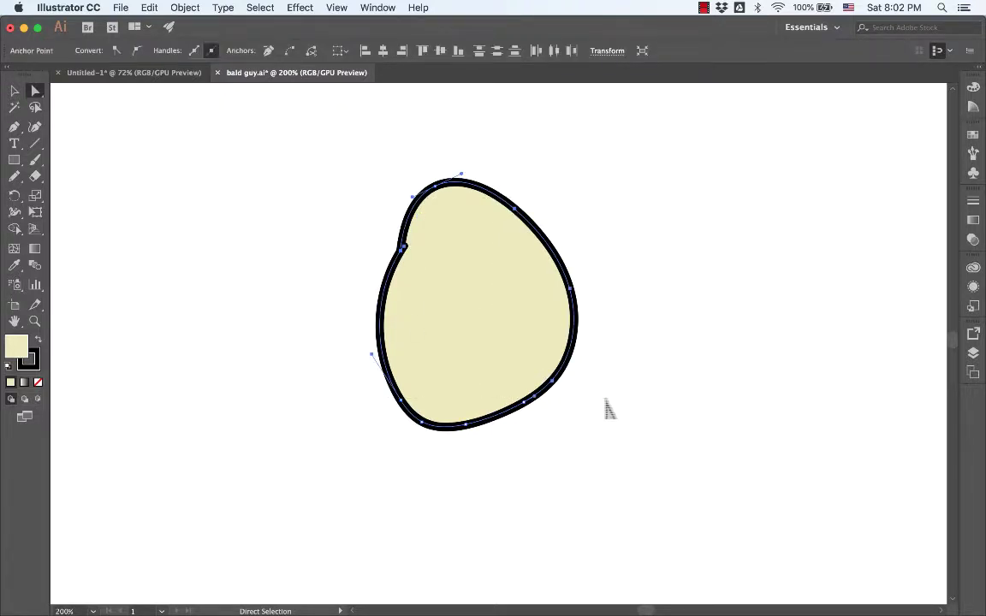
pyautogui.press('super+z')
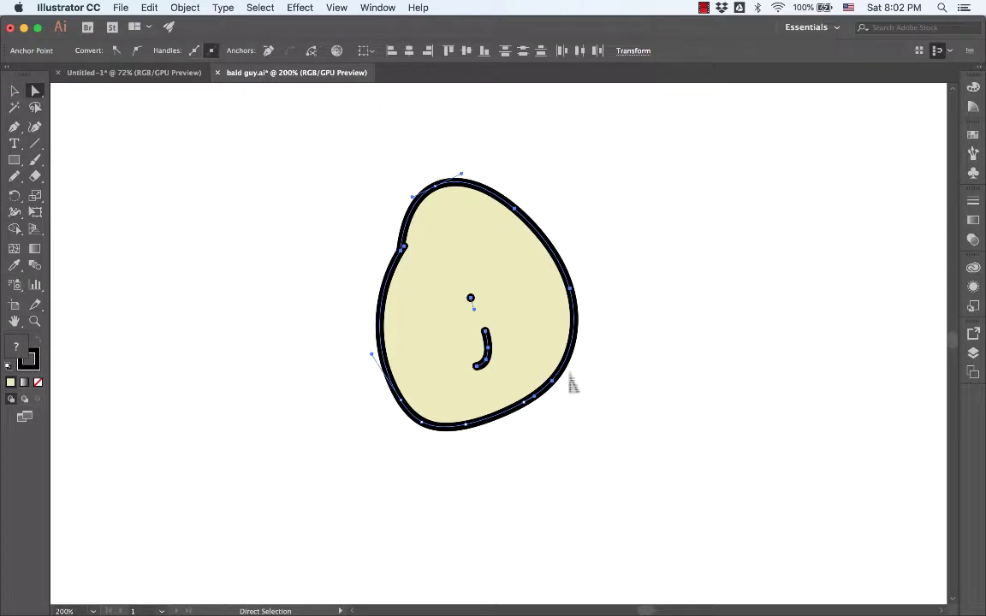
pyautogui.click(613, 323)
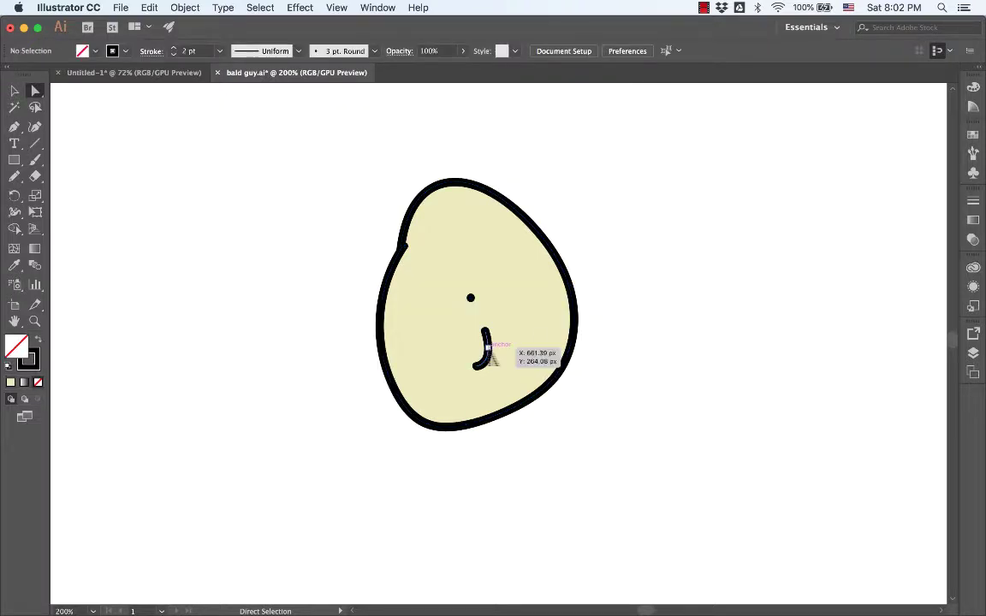
pyautogui.click(488, 348)
pyautogui.press('Delete')
pyautogui.press('Delete')
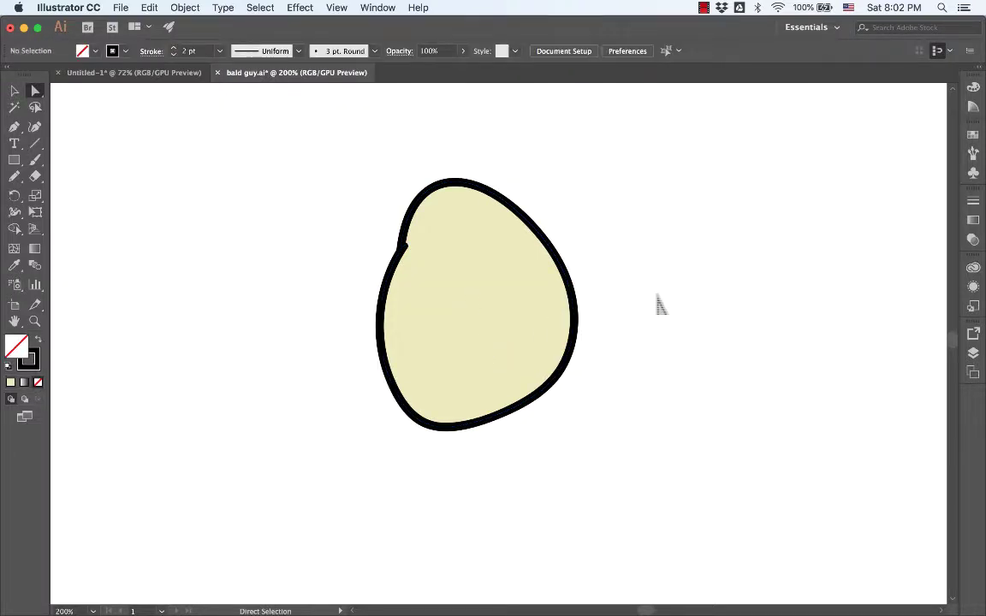
# Try redrawing the head outline's notched left edge with the Pencil tool, and undo the reshaping
pyautogui.click(405, 242)
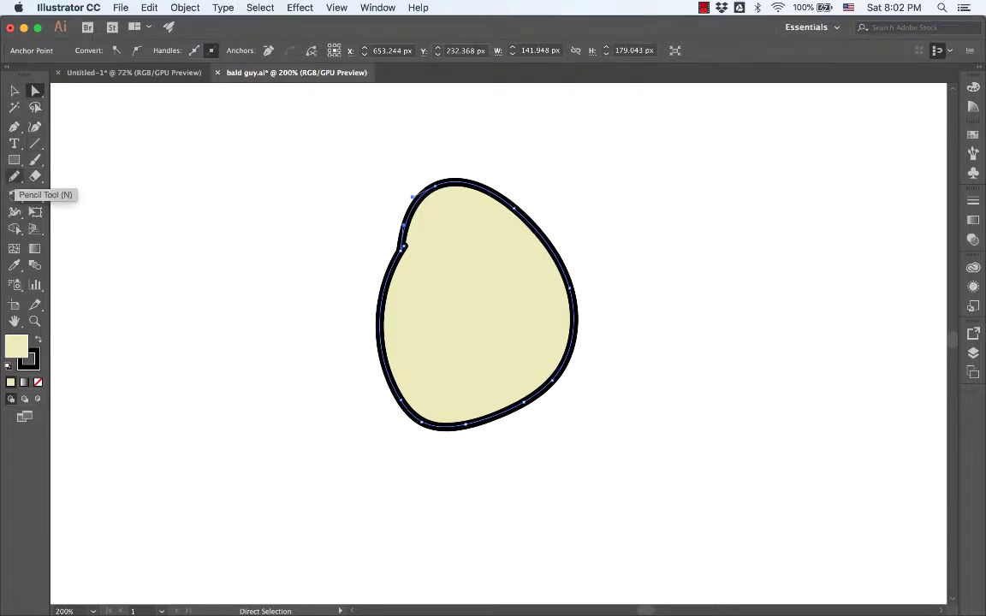
pyautogui.click(14, 176)
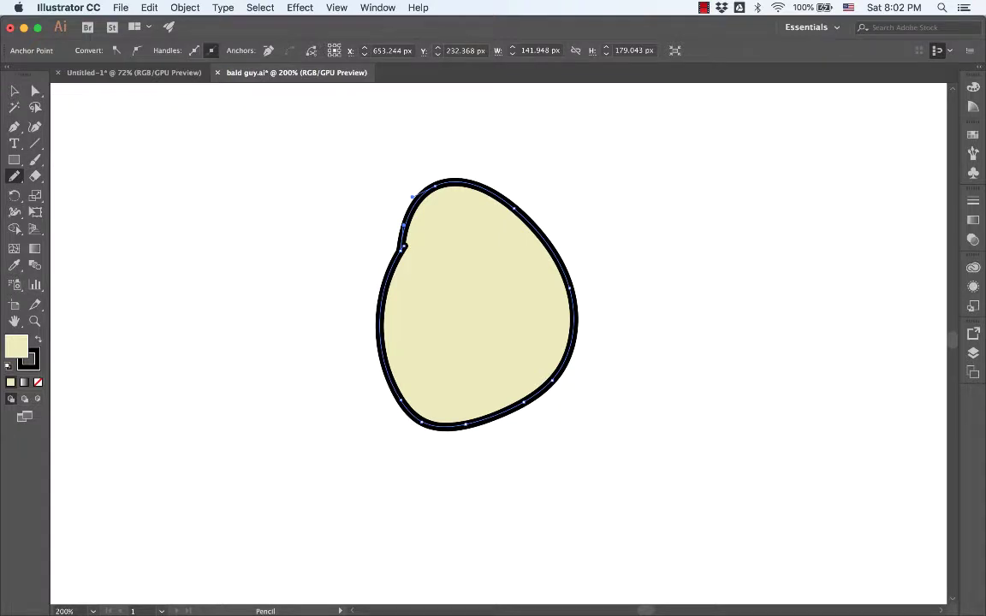
pyautogui.moveTo(14, 177)
pyautogui.mouseDown()
pyautogui.moveTo(69, 175)
pyautogui.moveTo(51, 177)
pyautogui.moveTo(73, 194)
pyautogui.mouseUp()
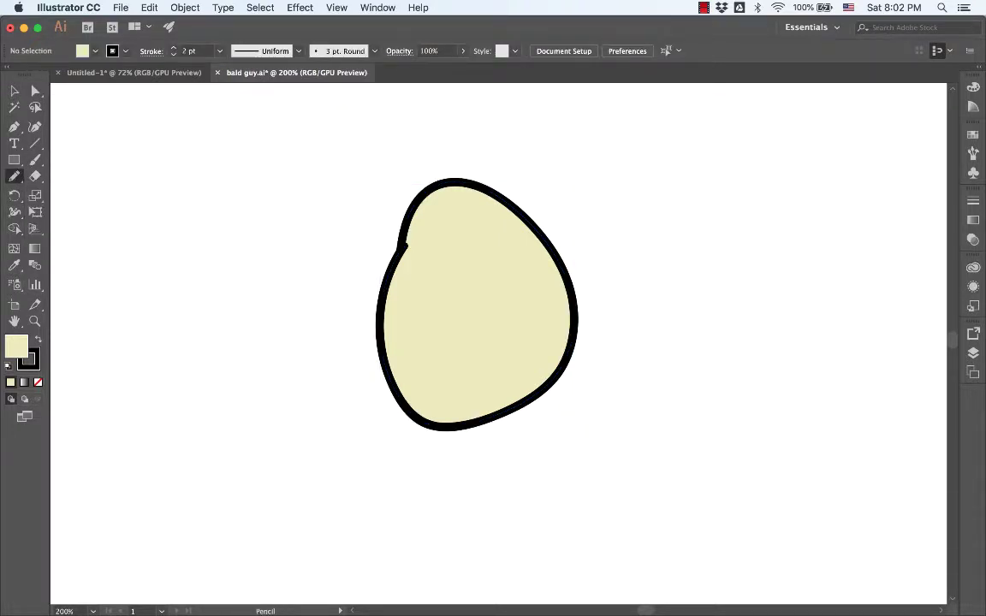
pyautogui.press('a')
pyautogui.click(413, 219)
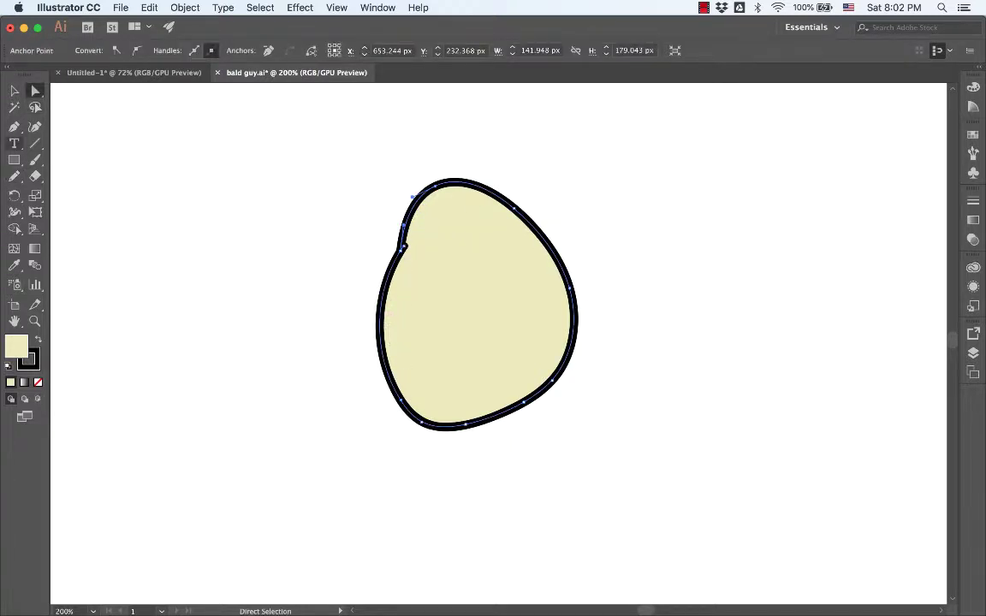
pyautogui.click(14, 177)
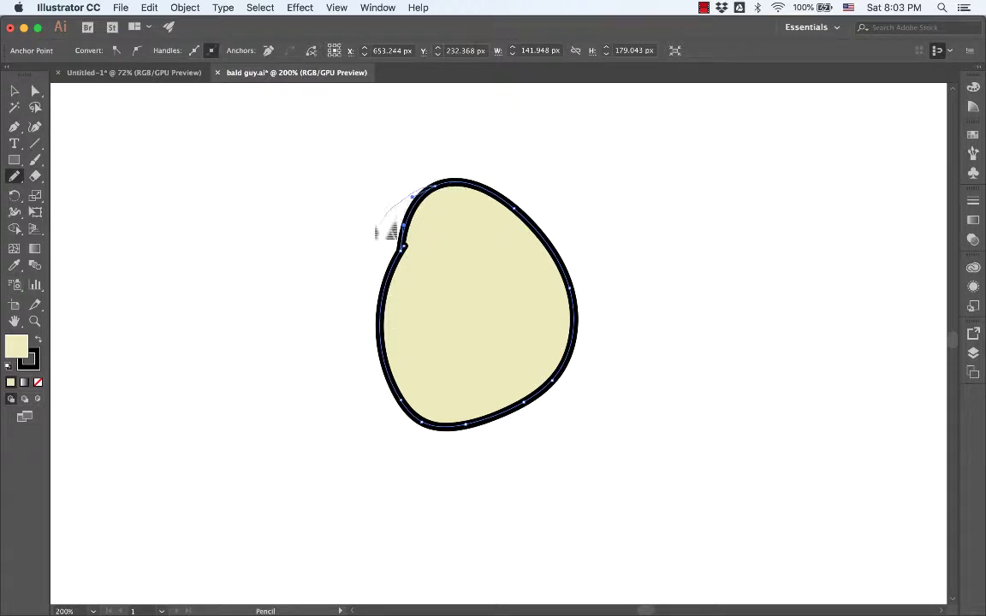
pyautogui.moveTo(377, 235)
pyautogui.mouseDown()
pyautogui.moveTo(366, 318)
pyautogui.moveTo(380, 358)
pyautogui.mouseUp()
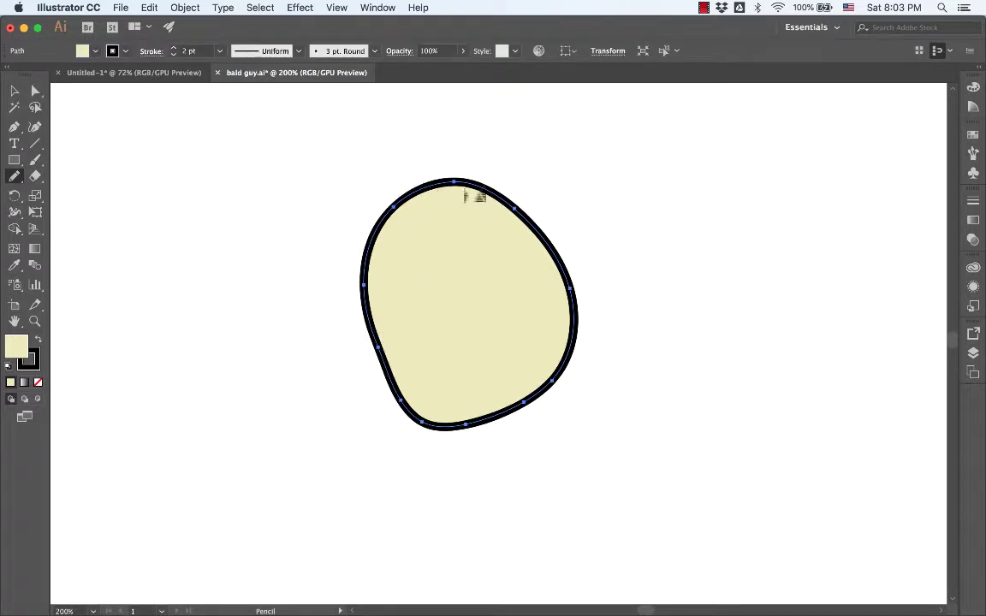
pyautogui.press('super+z')
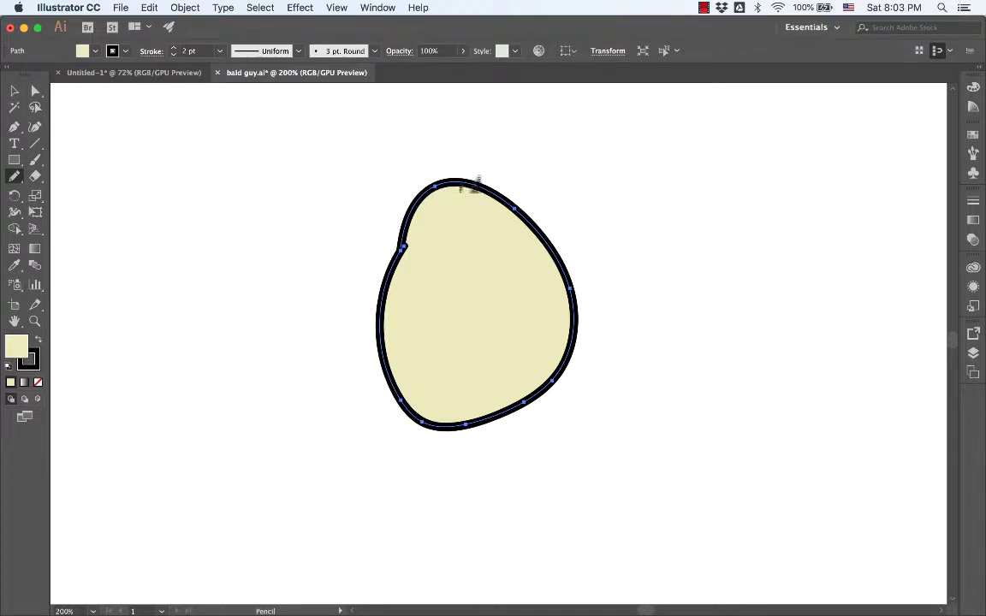
# Redraw the head outline's left, lower-left and upper-right edges with the Pencil tool, undoing the stray line drawn off the path
pyautogui.moveTo(397, 177)
pyautogui.mouseDown()
pyautogui.moveTo(360, 210)
pyautogui.moveTo(333, 304)
pyautogui.mouseUp()
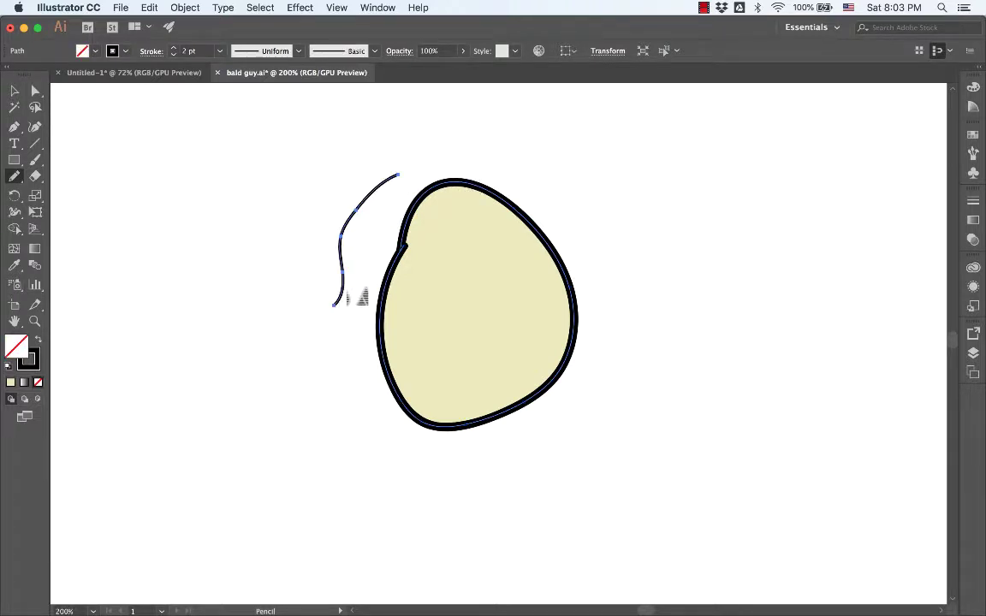
pyautogui.press('super+z')
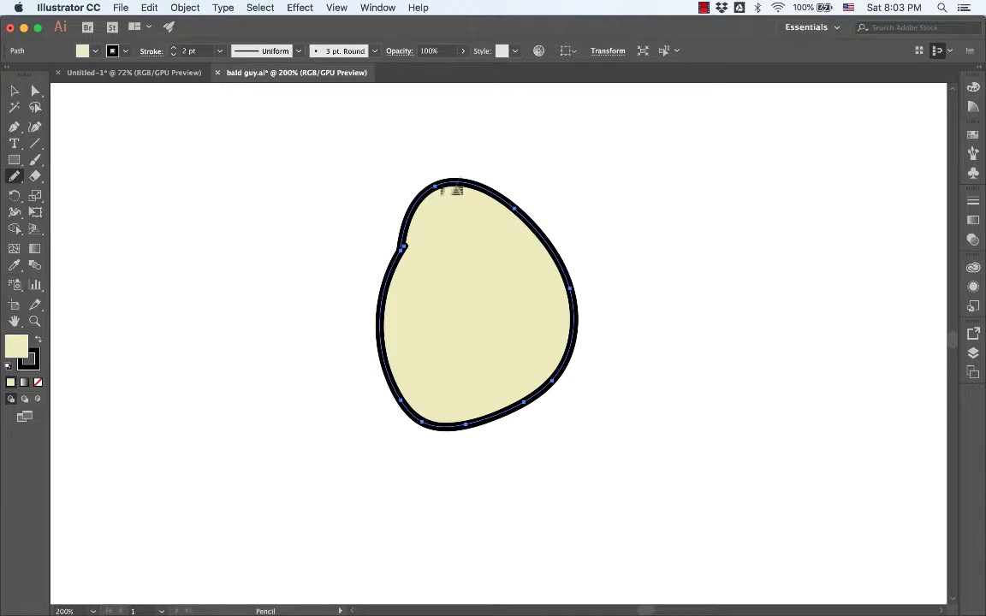
pyautogui.moveTo(441, 194)
pyautogui.mouseDown()
pyautogui.moveTo(385, 214)
pyautogui.moveTo(353, 262)
pyautogui.moveTo(348, 318)
pyautogui.moveTo(374, 370)
pyautogui.mouseUp()
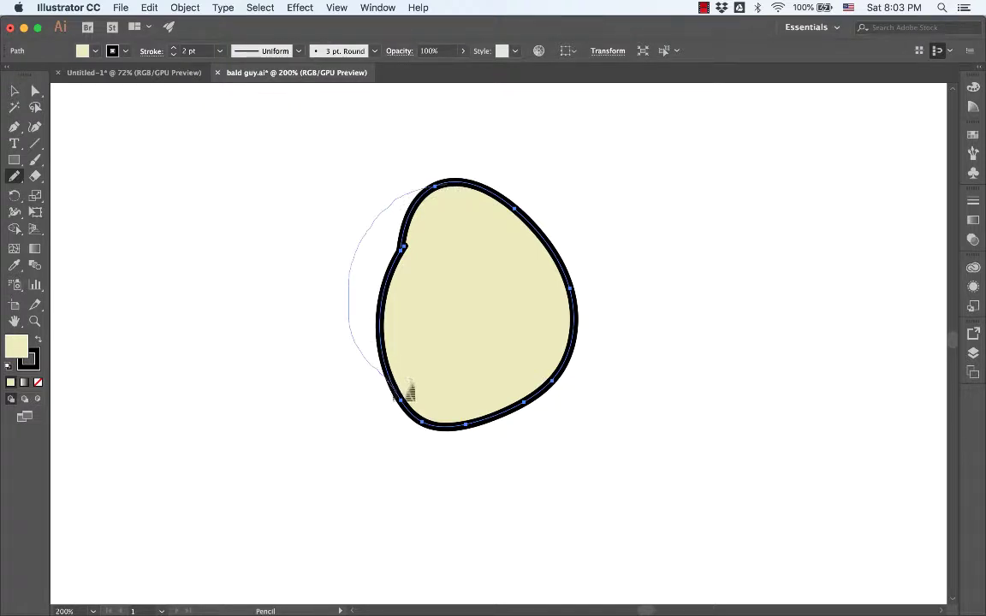
pyautogui.moveTo(409, 401); pyautogui.dragTo(408, 400)
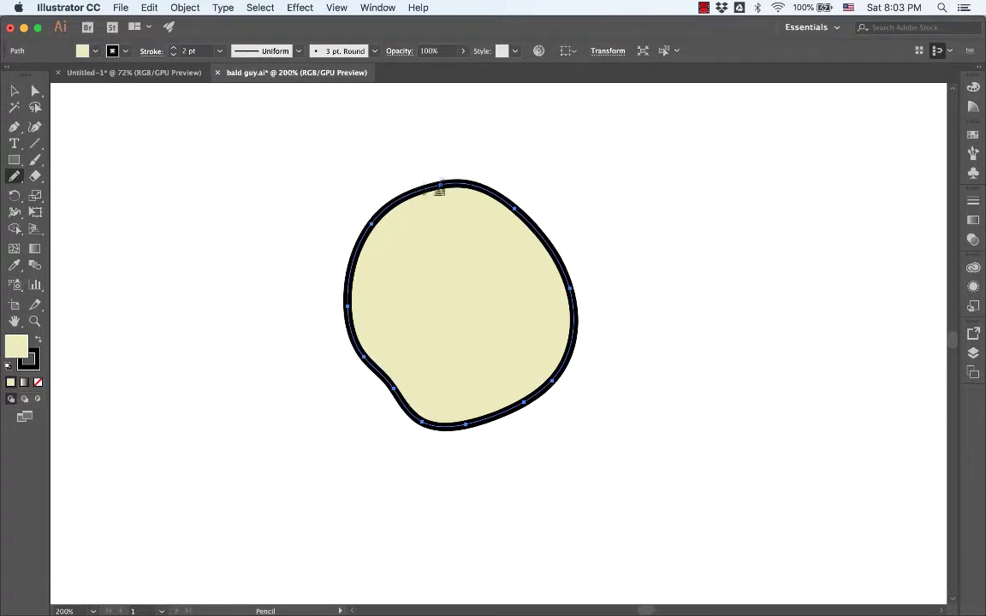
pyautogui.moveTo(342, 321)
pyautogui.mouseDown()
pyautogui.moveTo(377, 381)
pyautogui.moveTo(462, 425)
pyautogui.mouseUp()
pyautogui.moveTo(512, 195)
pyautogui.mouseDown()
pyautogui.moveTo(549, 225)
pyautogui.moveTo(584, 301)
pyautogui.mouseUp()
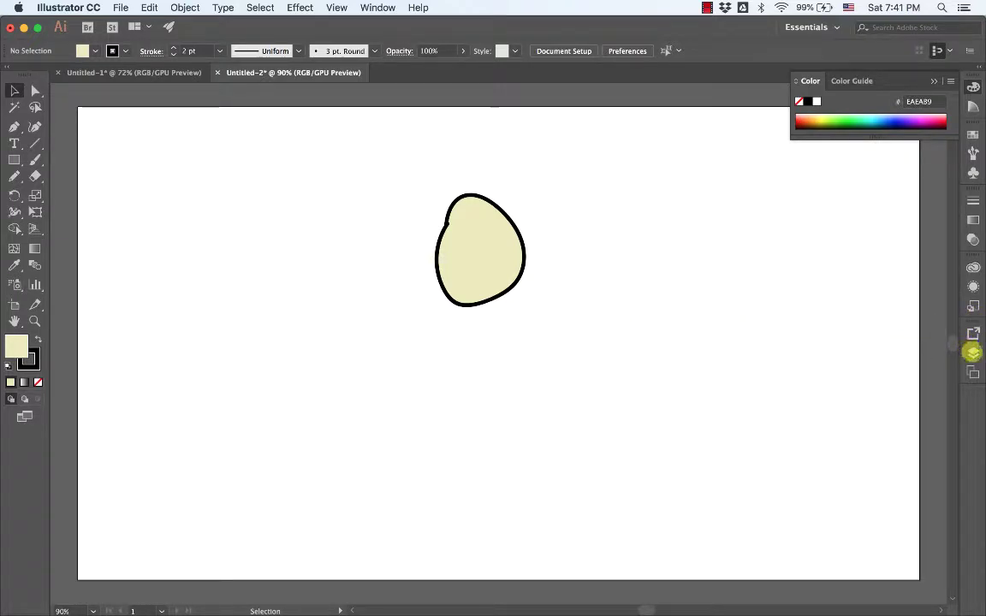
# Create a new layer above the head's layer and draw two small oval eye outlines on the face with the Paintbrush
pyautogui.click(973, 352)
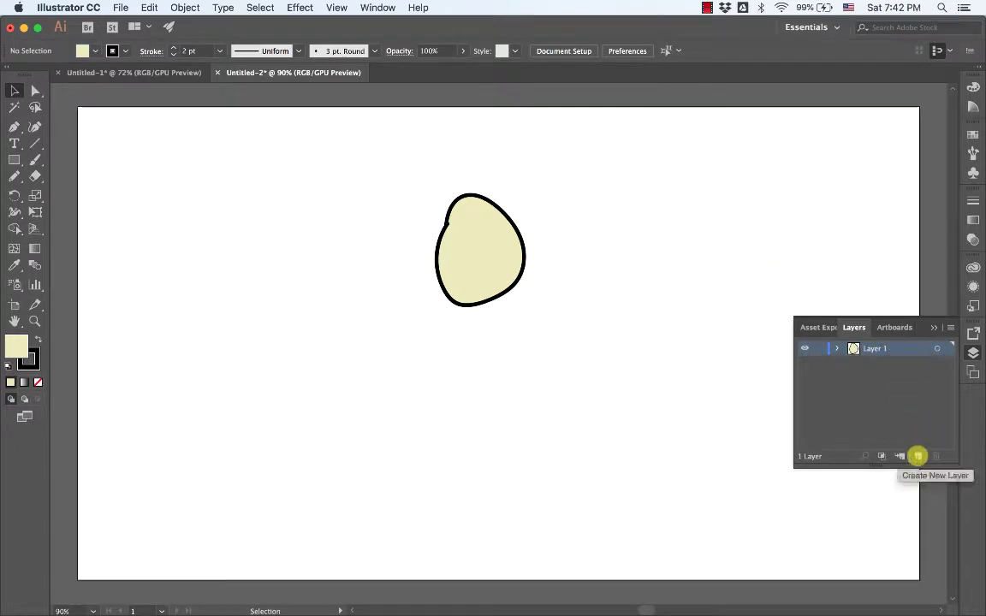
pyautogui.click(918, 456)
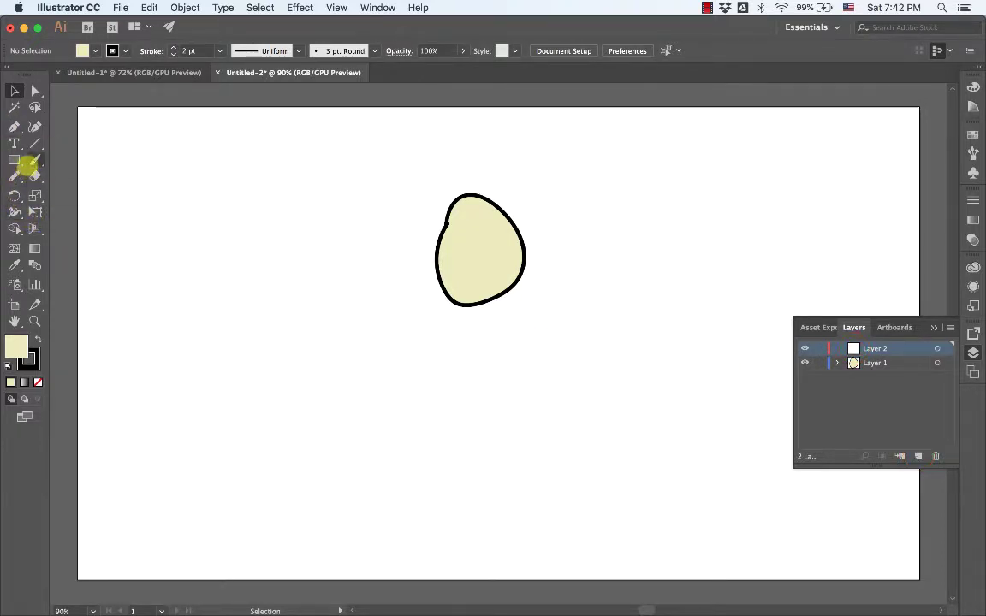
pyautogui.click(35, 159)
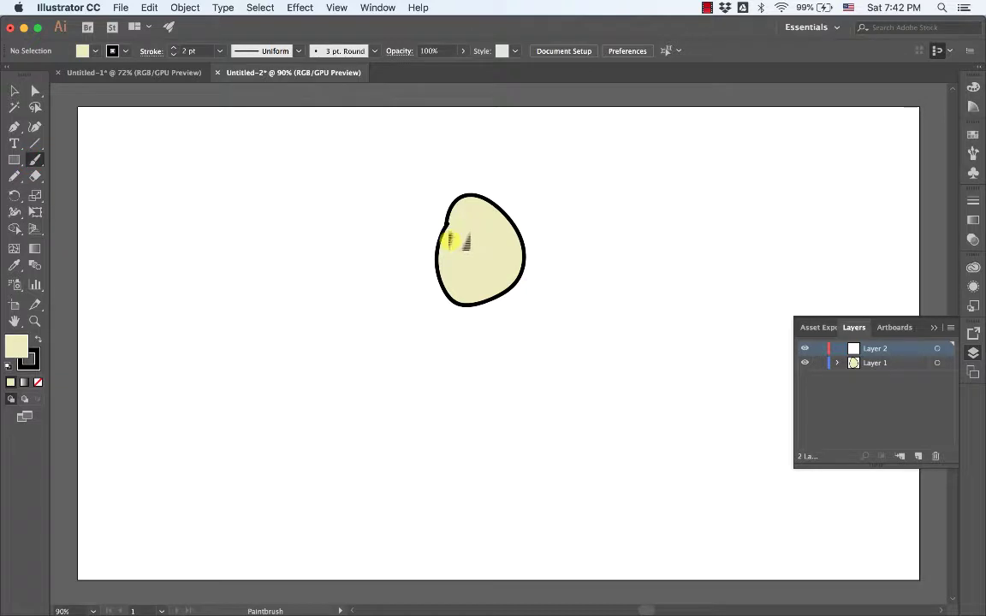
pyautogui.moveTo(449, 240)
pyautogui.mouseDown()
pyautogui.moveTo(454, 228)
pyautogui.moveTo(447, 242)
pyautogui.moveTo(503, 241)
pyautogui.moveTo(488, 239)
pyautogui.mouseUp()
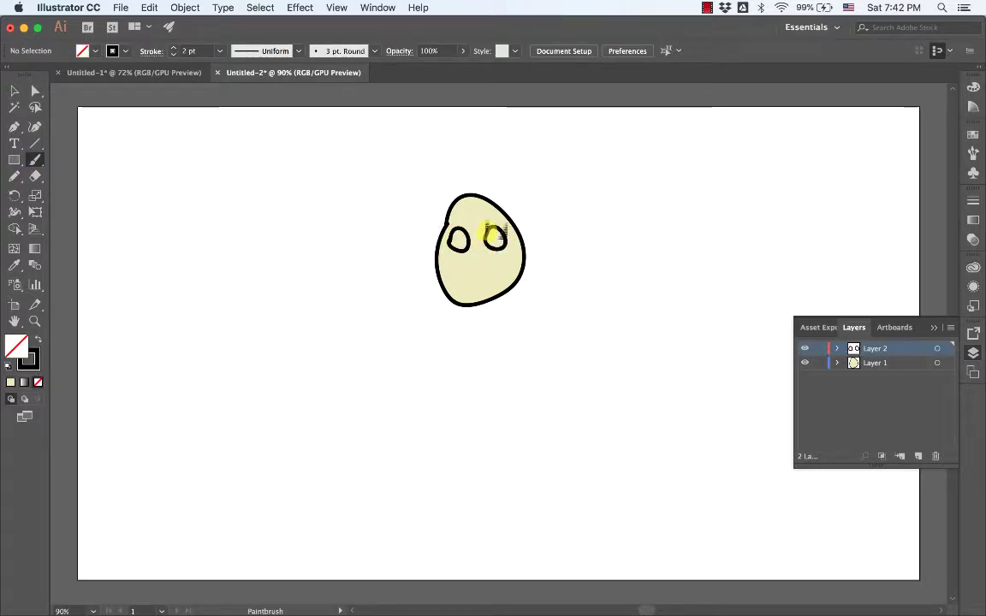
# Fill both eye ovals with white, FFFFFF, and deselect them
pyautogui.click(24, 90)
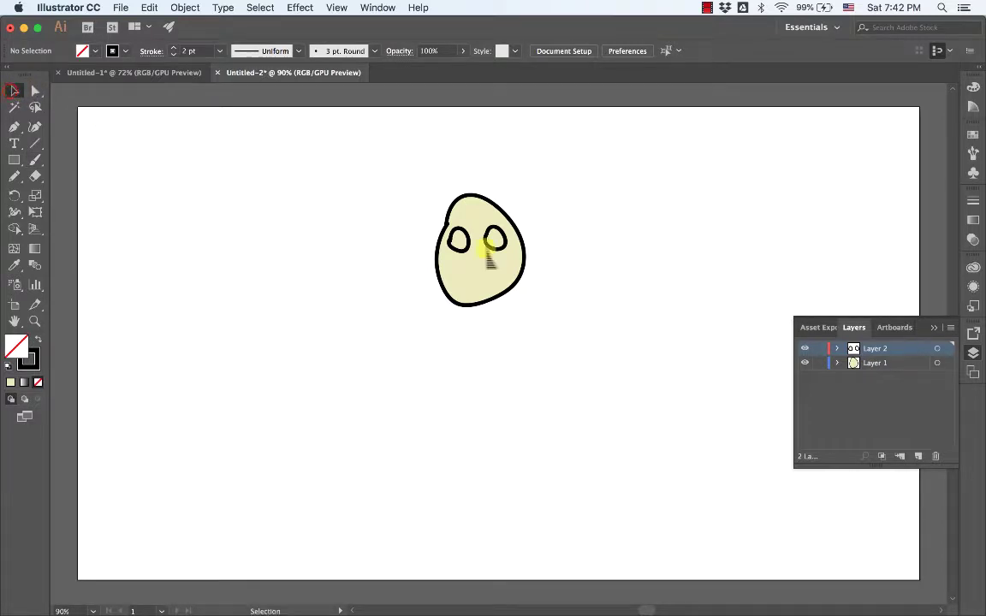
pyautogui.click(460, 241)
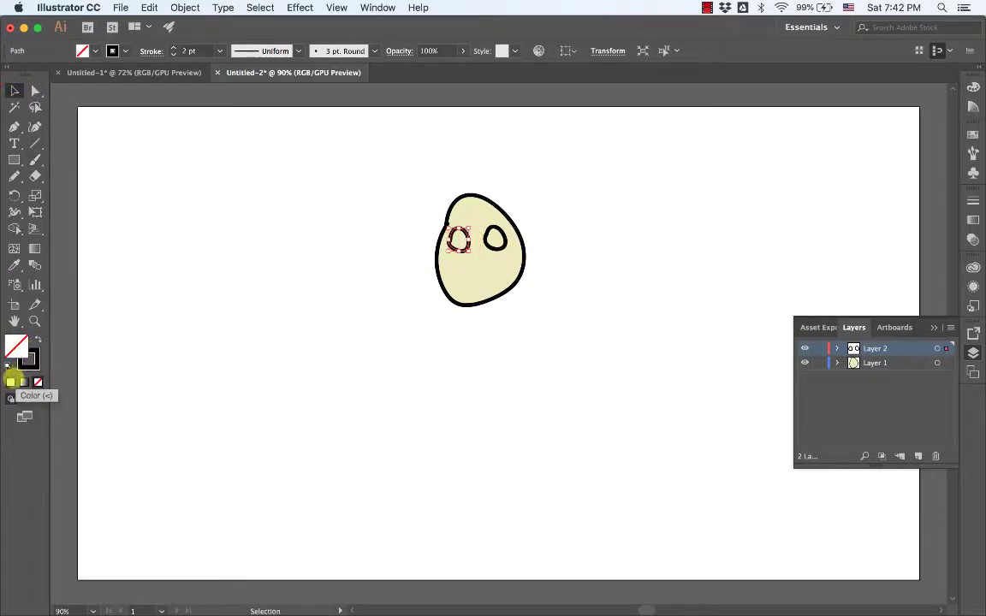
pyautogui.click(10, 382)
pyautogui.doubleClick(15, 345)
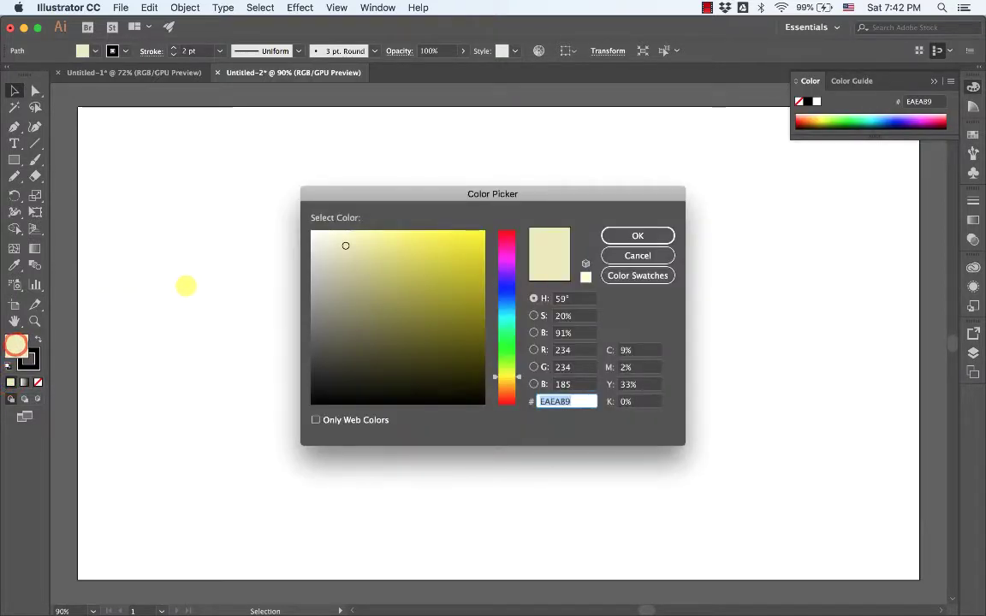
pyautogui.moveTo(326, 238); pyautogui.dragTo(297, 223)
pyautogui.click(623, 235)
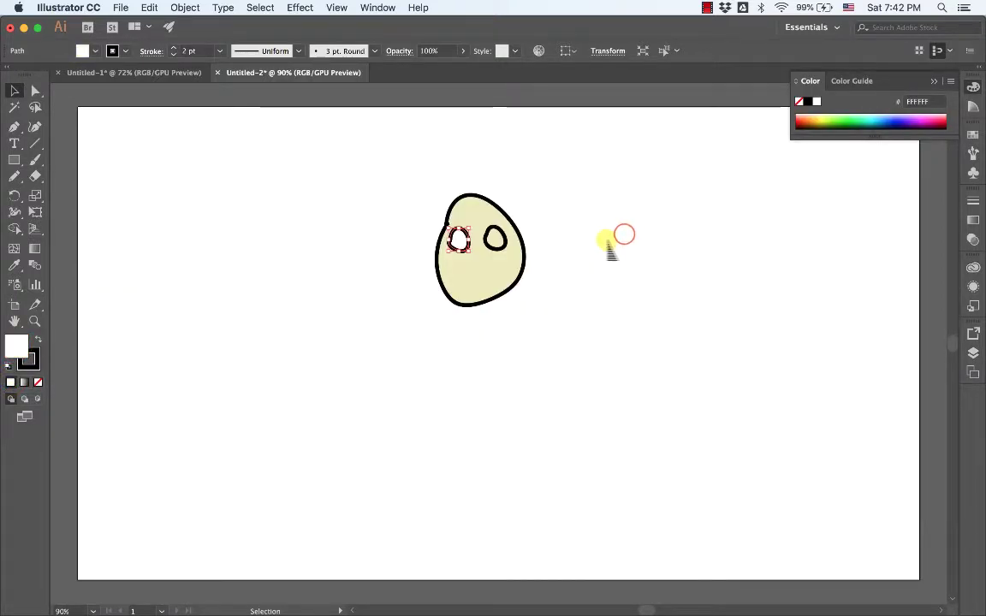
pyautogui.click(498, 238)
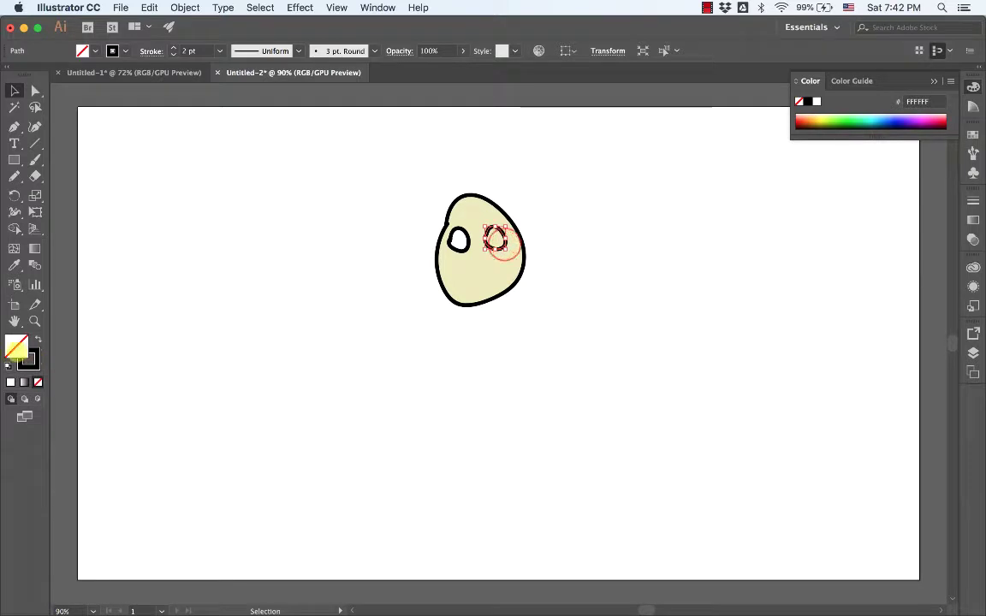
pyautogui.click(10, 381)
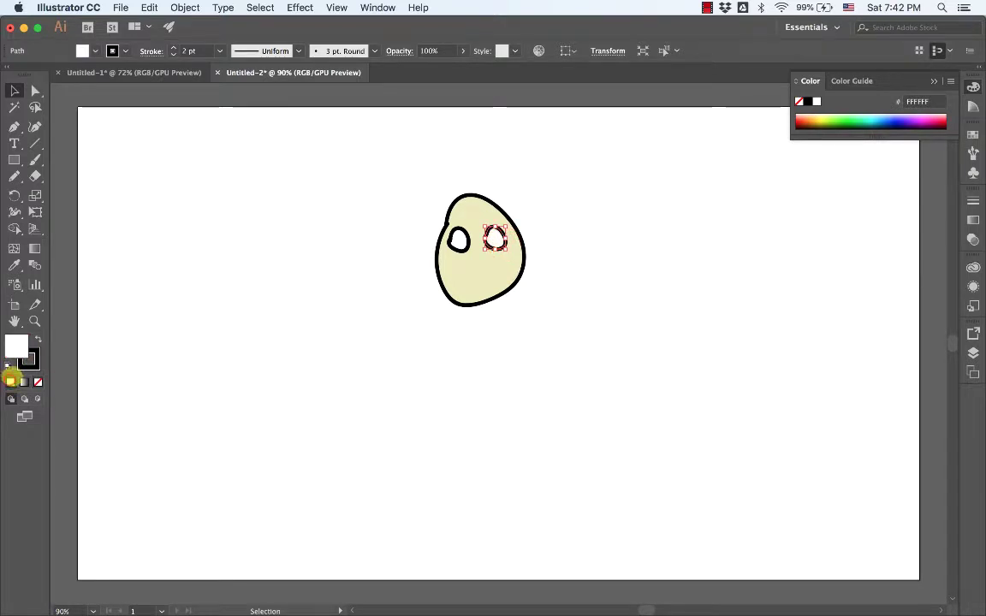
pyautogui.click(361, 336)
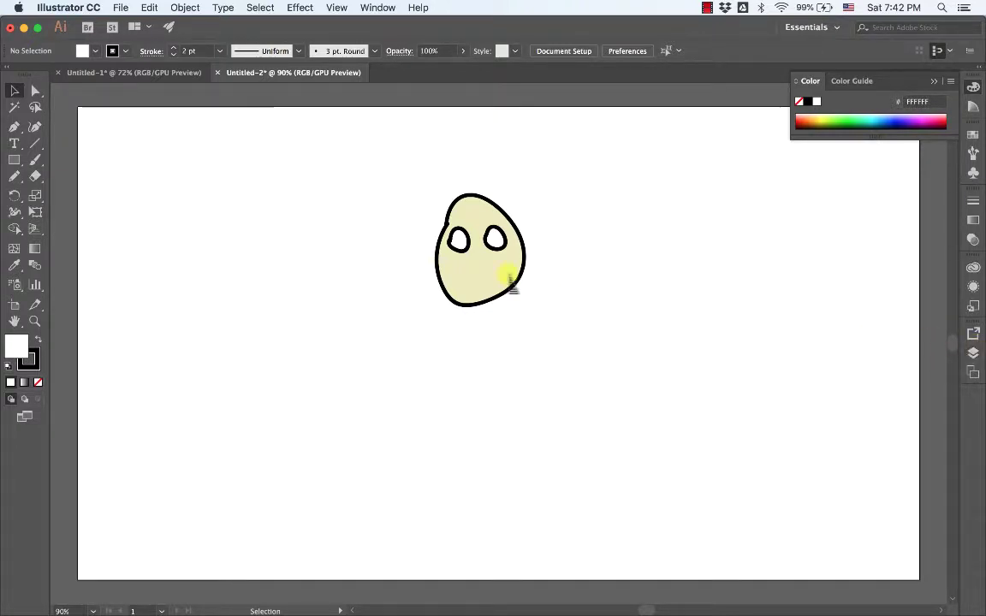
# Switch to the Blob Brush and draw a test oval outline on Layer 2, in the empty area beside the head
pyautogui.click(974, 350)
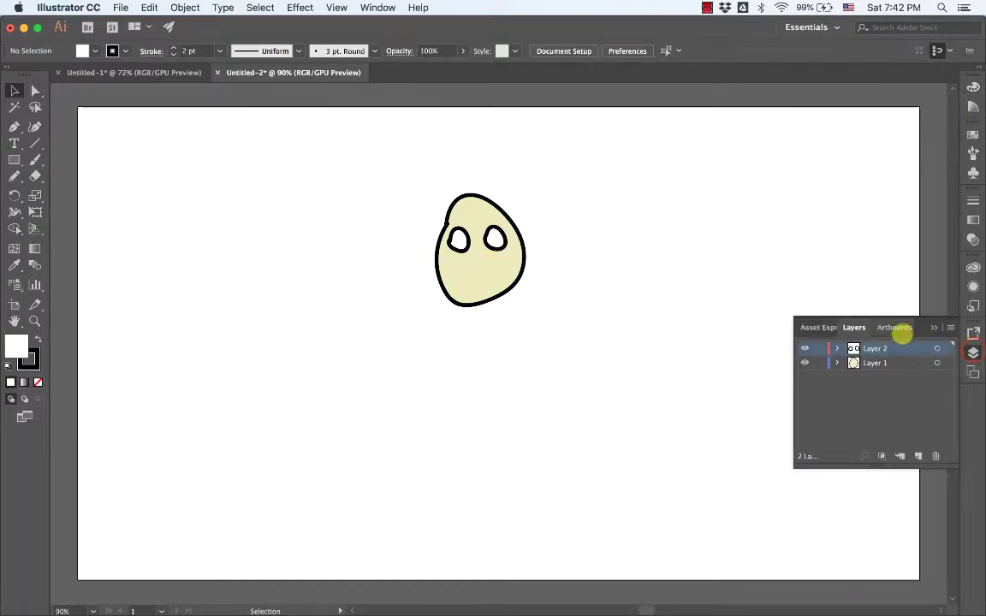
pyautogui.click(35, 160)
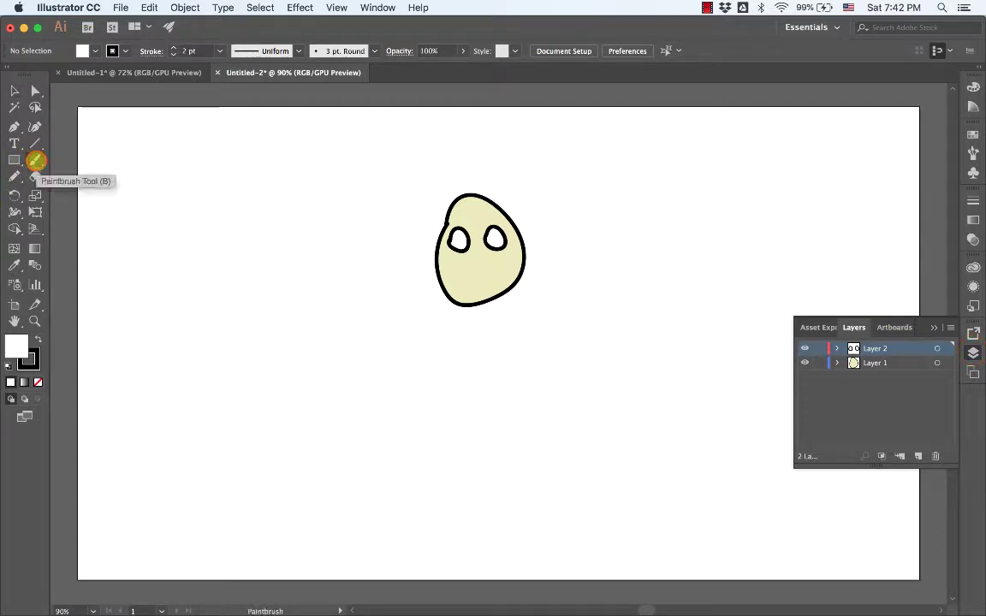
pyautogui.moveTo(36, 160); pyautogui.dragTo(92, 175)
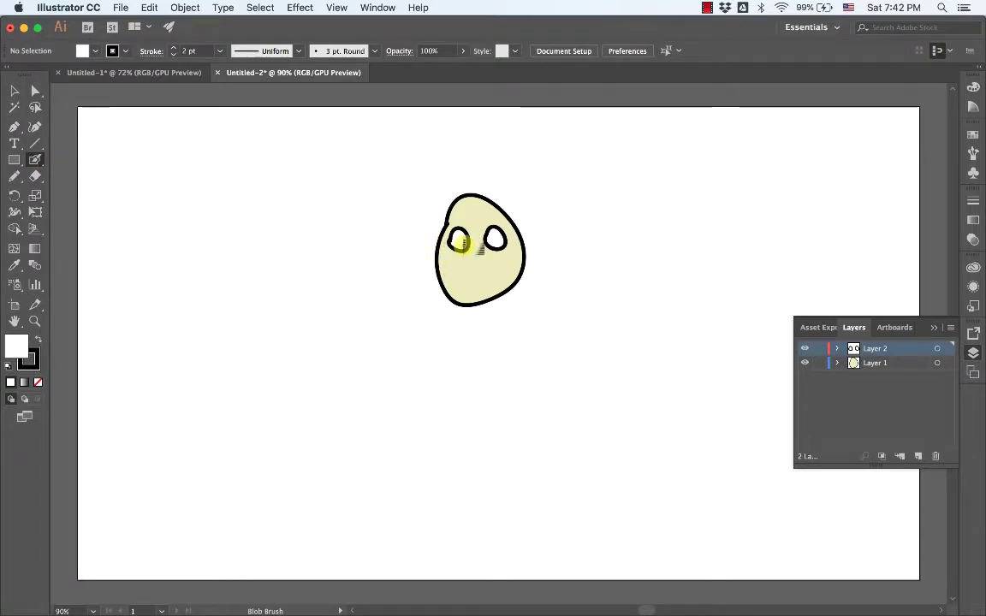
pyautogui.moveTo(288, 267)
pyautogui.mouseDown()
pyautogui.moveTo(339, 275)
pyautogui.moveTo(316, 289)
pyautogui.moveTo(287, 266)
pyautogui.mouseUp()
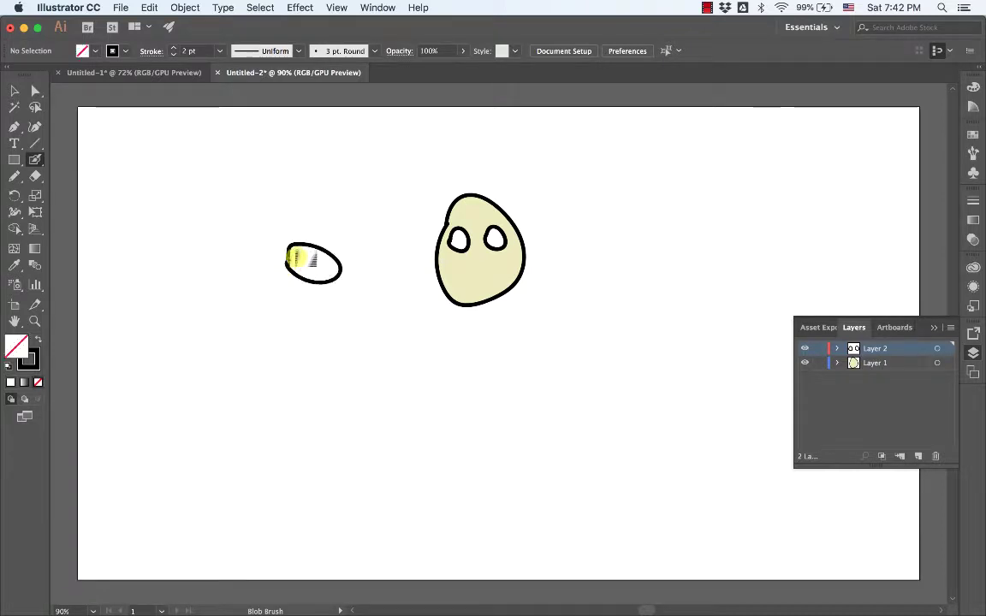
# Examine the anchor points along the inner and outer edges of the blob-brushed oval with the Direct Selection tool
pyautogui.click(31, 90)
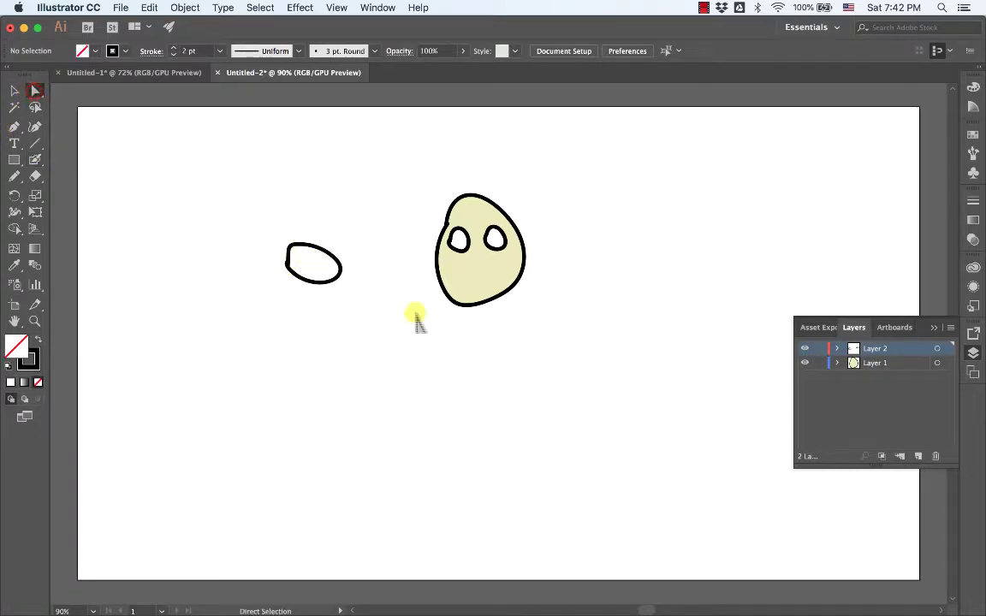
pyautogui.click(339, 274)
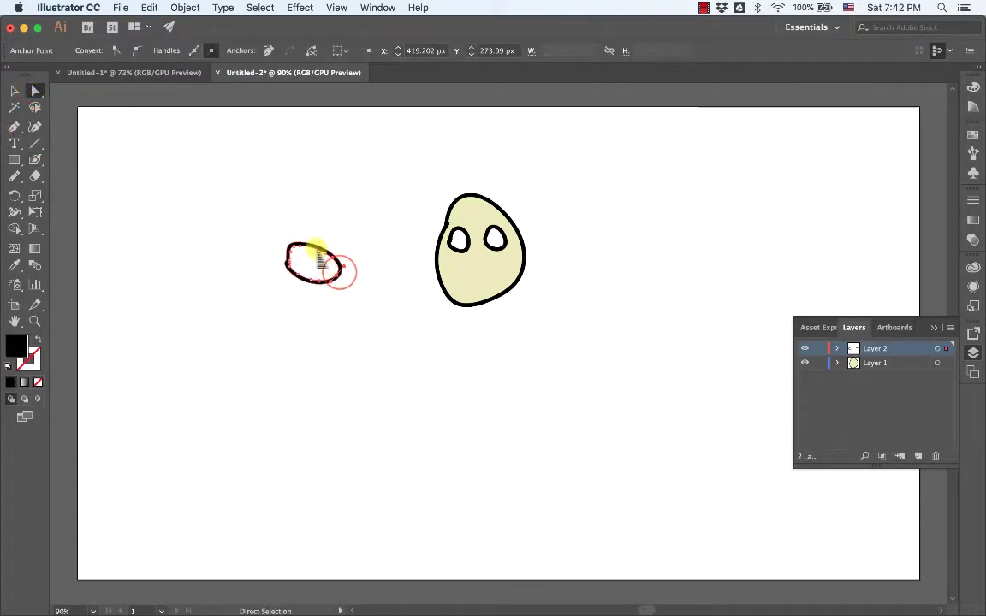
pyautogui.click(315, 246)
pyautogui.press('Delete')
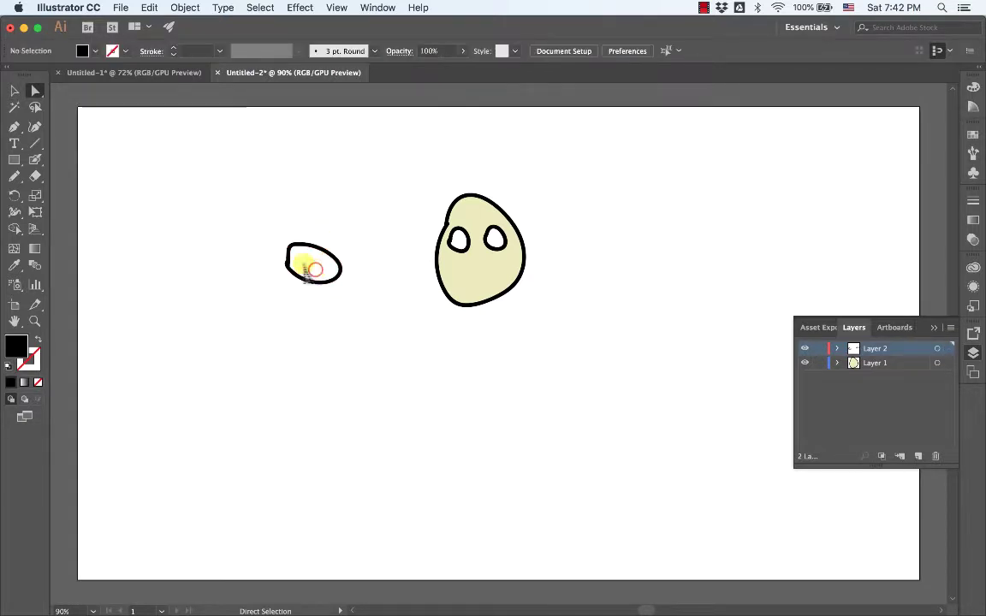
pyautogui.moveTo(291, 270); pyautogui.dragTo(282, 262)
pyautogui.click(332, 280)
pyautogui.moveTo(340, 272)
pyautogui.mouseDown()
pyautogui.moveTo(328, 259)
pyautogui.moveTo(336, 260)
pyautogui.mouseUp()
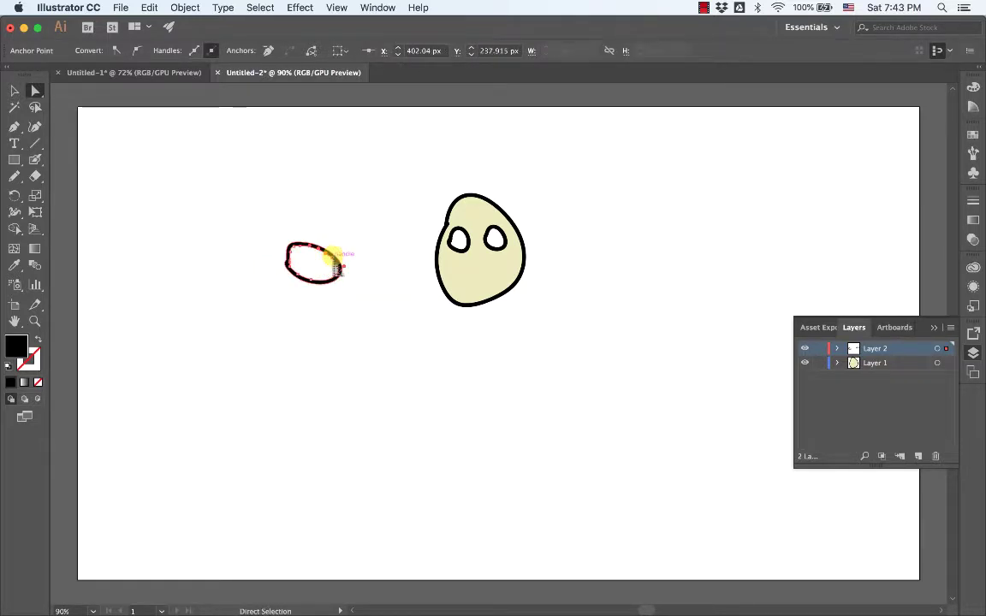
pyautogui.press('space')
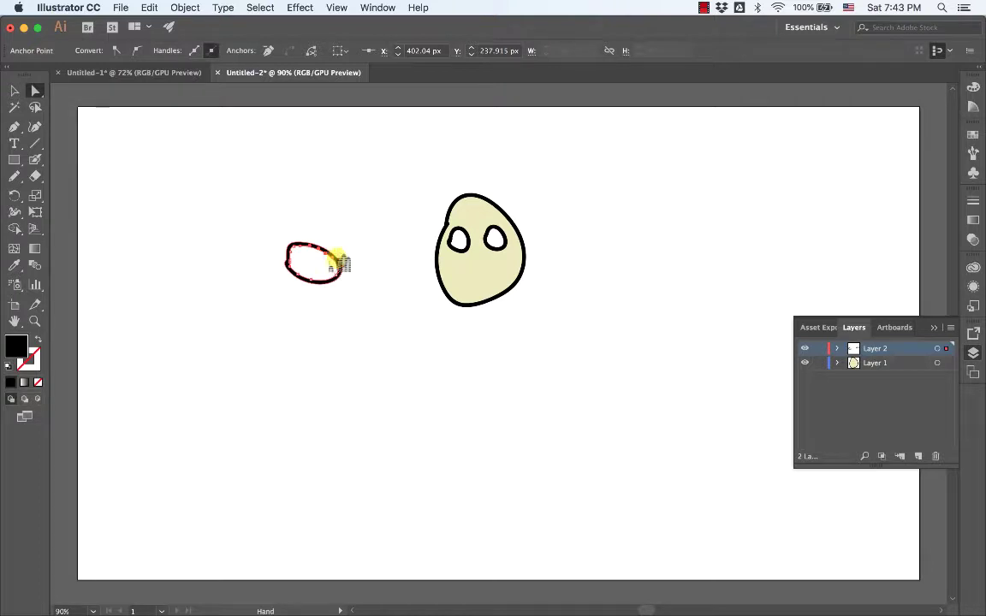
pyautogui.press('super+equal')
pyautogui.press('super+equal')
pyautogui.press('super+equal')
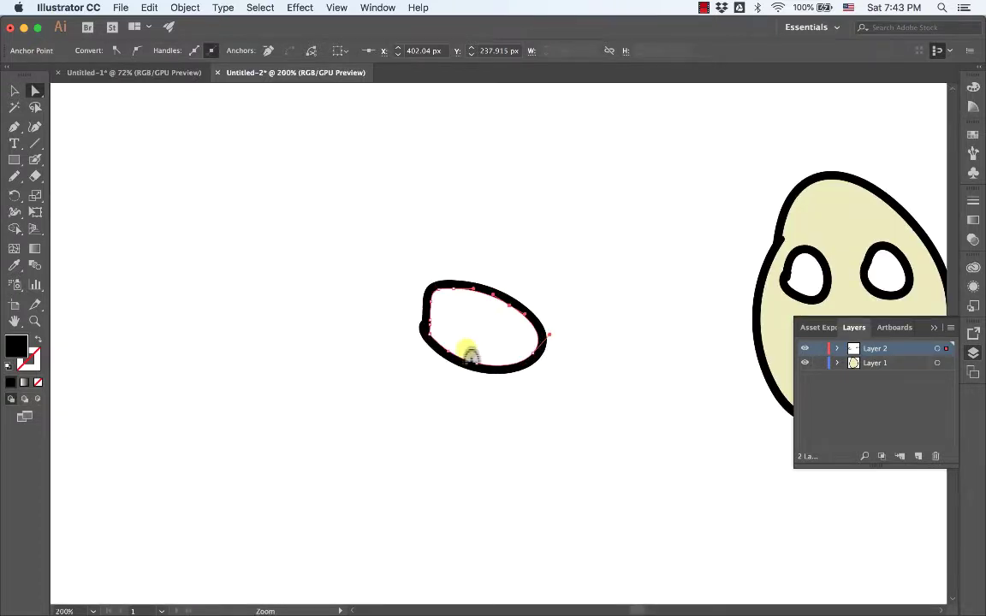
pyautogui.click(496, 295)
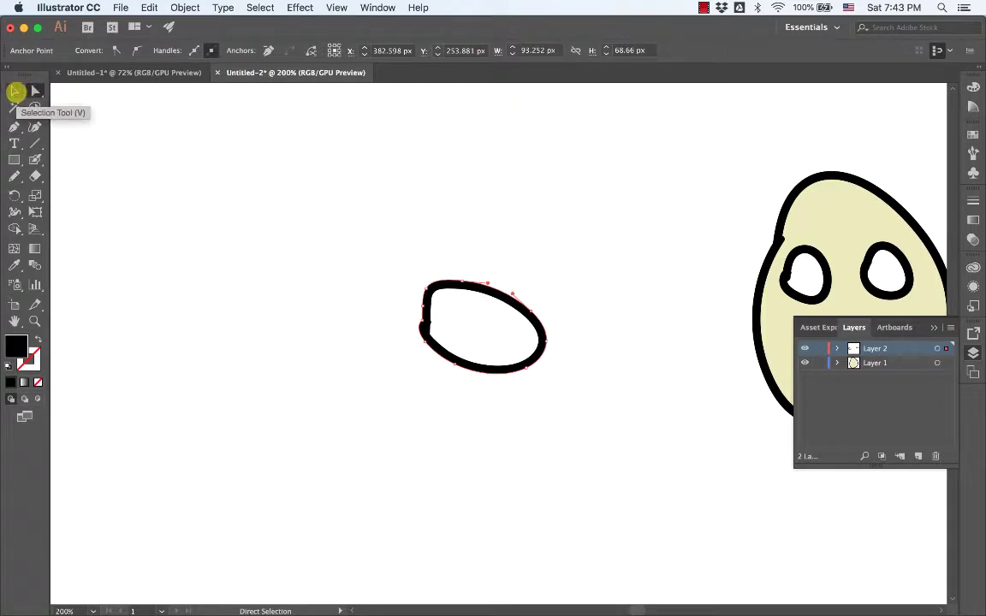
# Select the whole blob-brushed test oval and delete it
pyautogui.click(15, 91)
pyautogui.click(501, 299)
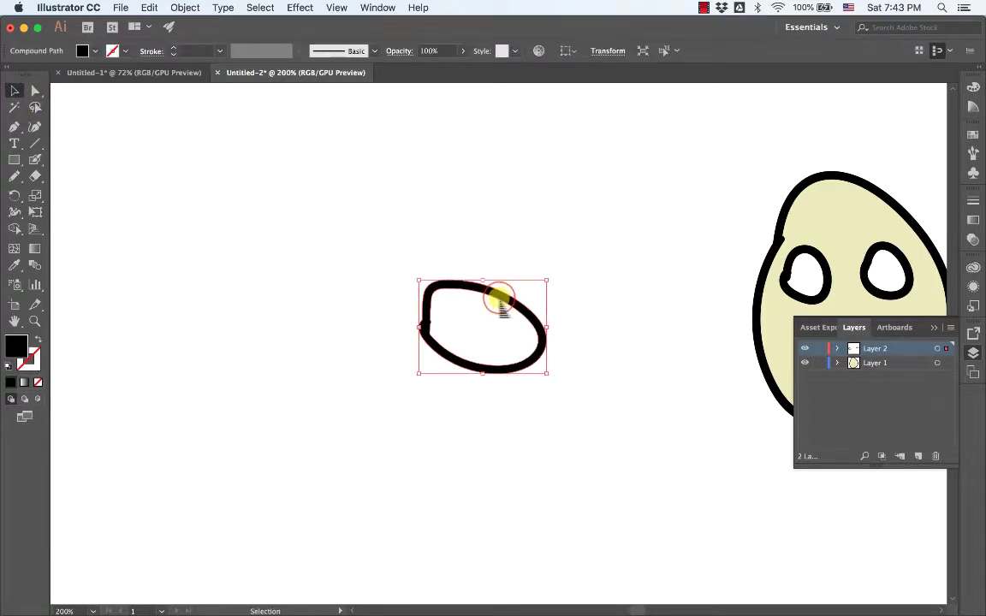
pyautogui.press('Delete')
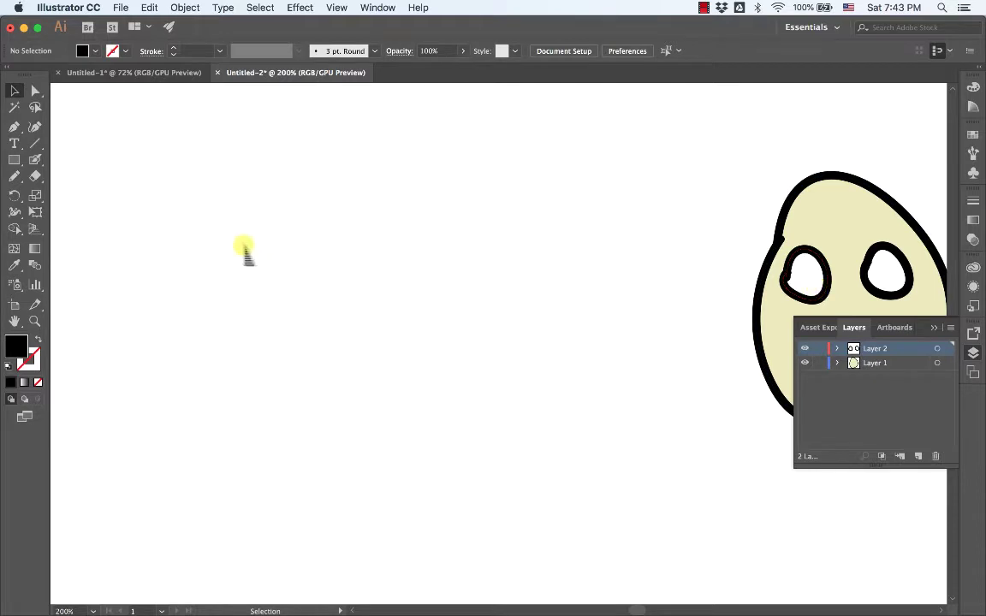
# Set the Blob Brush stroke weight to 0.5 pt and draw a thin test loop beside the head
pyautogui.click(35, 159)
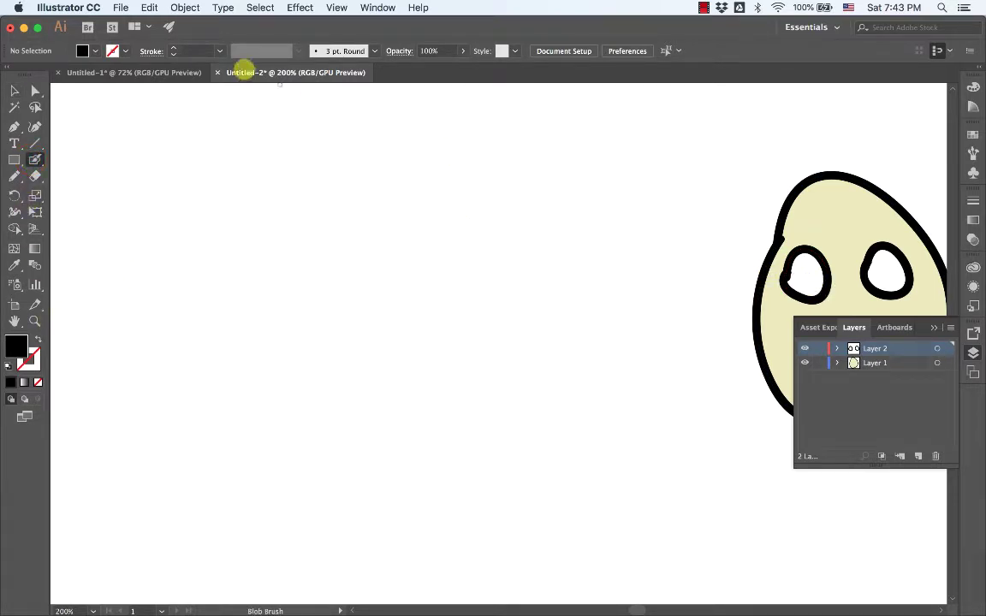
pyautogui.click(172, 51)
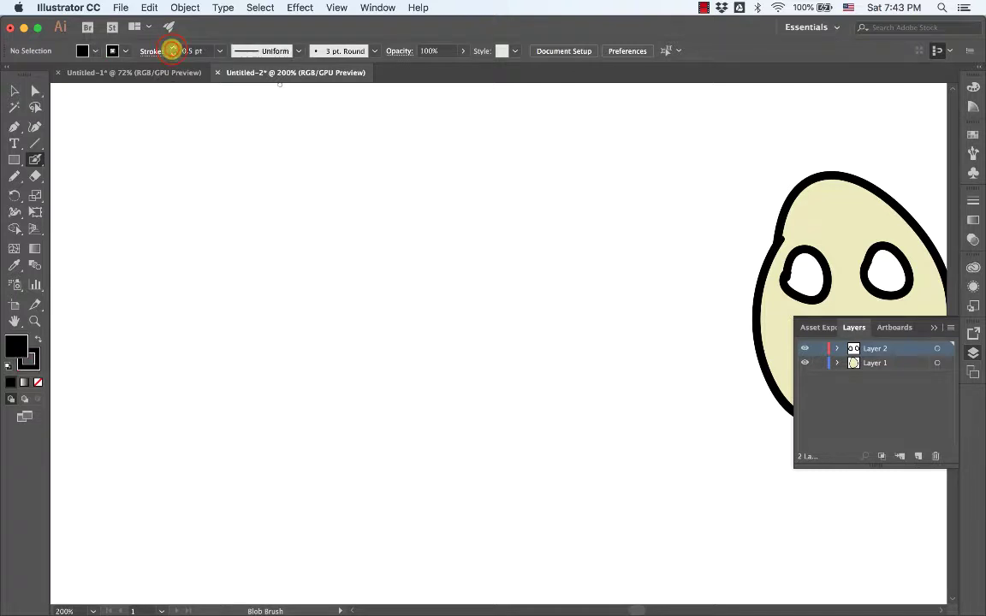
pyautogui.moveTo(351, 254)
pyautogui.mouseDown()
pyautogui.moveTo(288, 242)
pyautogui.moveTo(335, 236)
pyautogui.moveTo(347, 270)
pyautogui.mouseUp()
# Set the Blob Brush stroke weight to 5 pt, draw a thick test loop and dab a black pupil into each eye
pyautogui.tripleClick(172, 49)
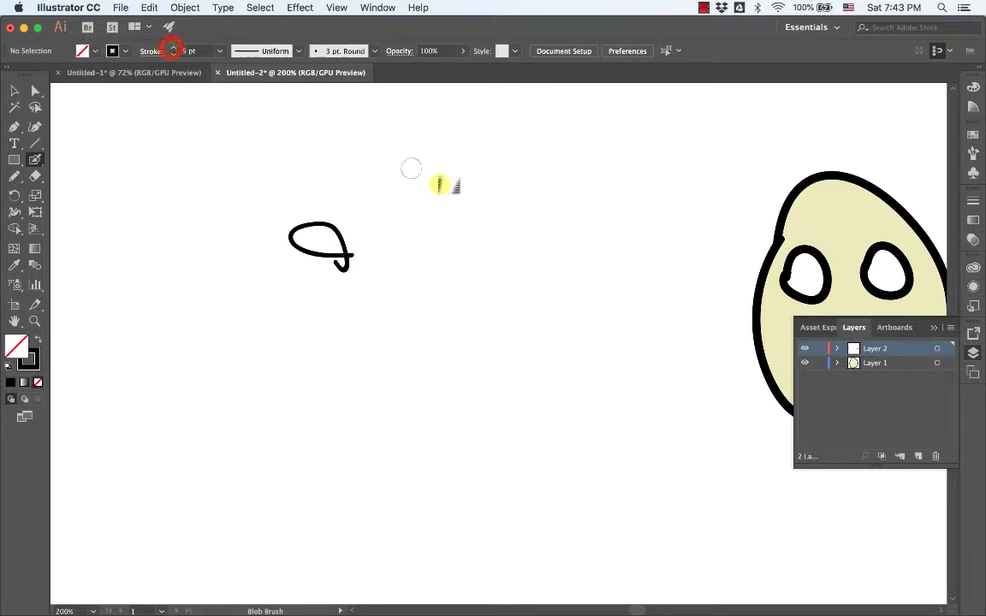
pyautogui.moveTo(467, 213)
pyautogui.mouseDown()
pyautogui.moveTo(427, 207)
pyautogui.moveTo(447, 219)
pyautogui.mouseUp()
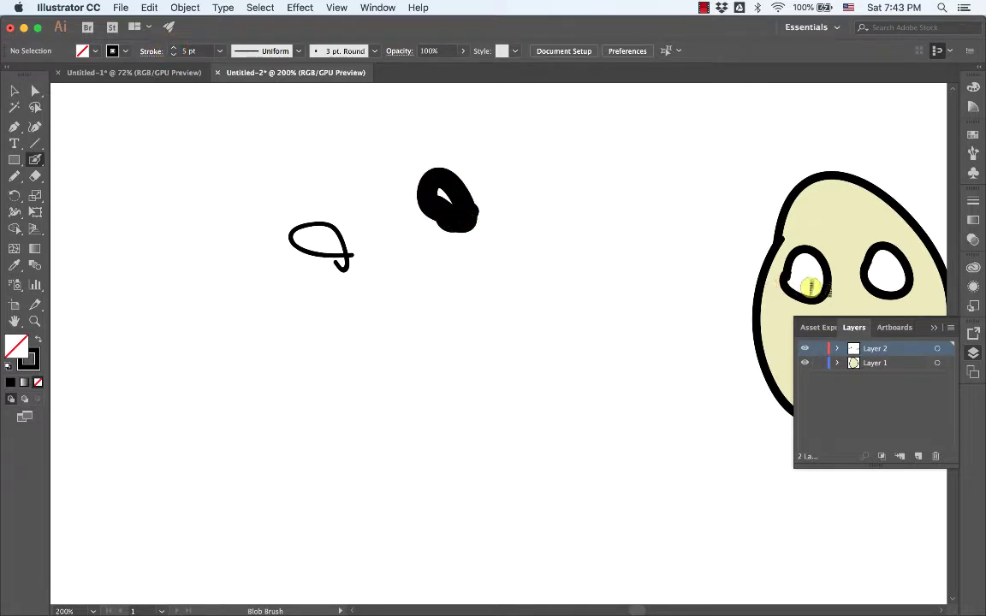
pyautogui.click(806, 278)
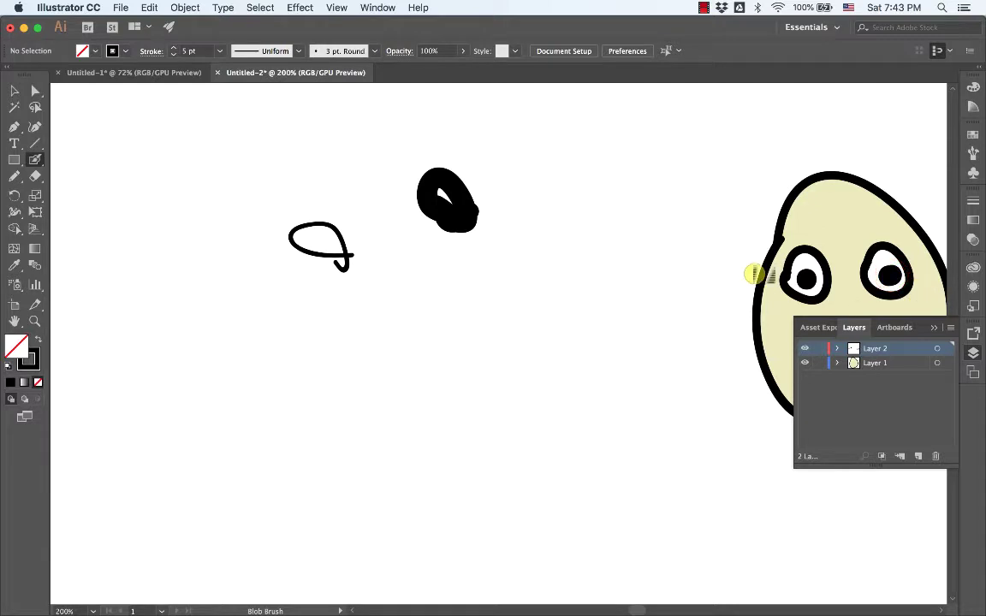
# Select the thin and thick test strokes beside the head and delete them
pyautogui.click(34, 91)
pyautogui.moveTo(204, 108); pyautogui.dragTo(632, 386)
pyautogui.press('Delete')
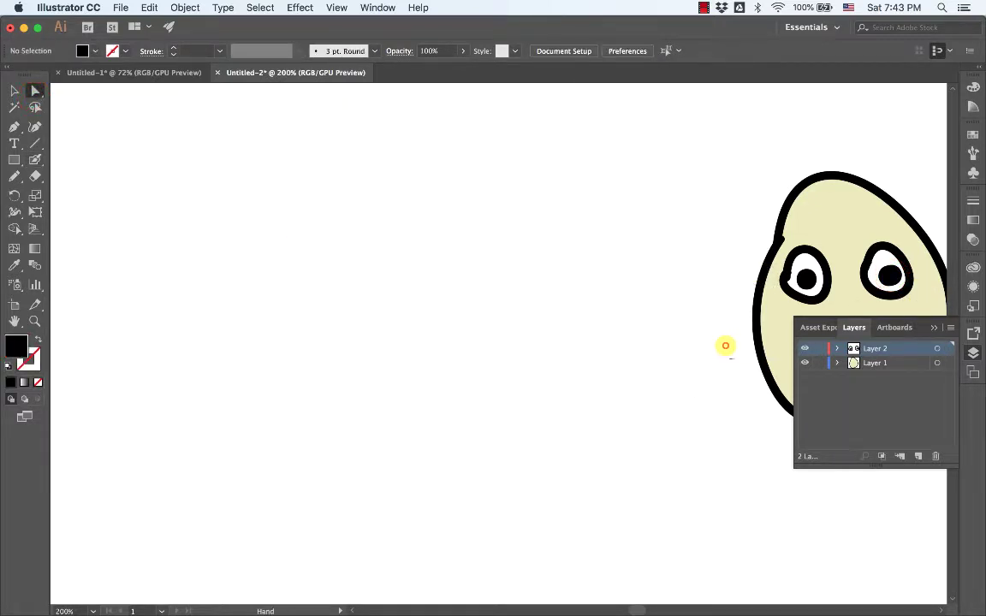
# Paint a curved nose between the eyes on Layer 1 and a straight horizontal mouth on a new layer directly above it
pyautogui.moveTo(725, 346); pyautogui.dragTo(373, 286)
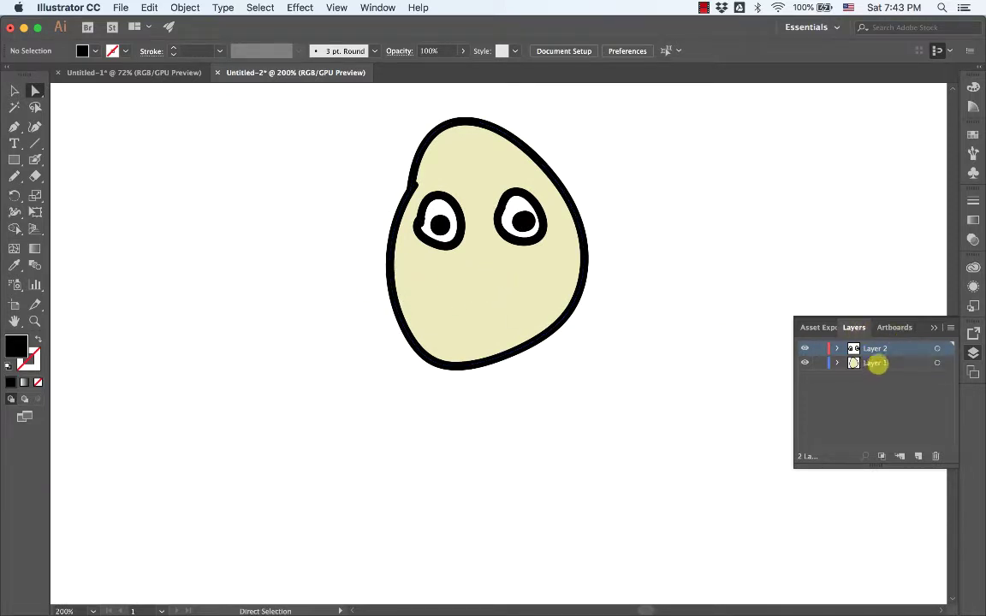
pyautogui.click(875, 363)
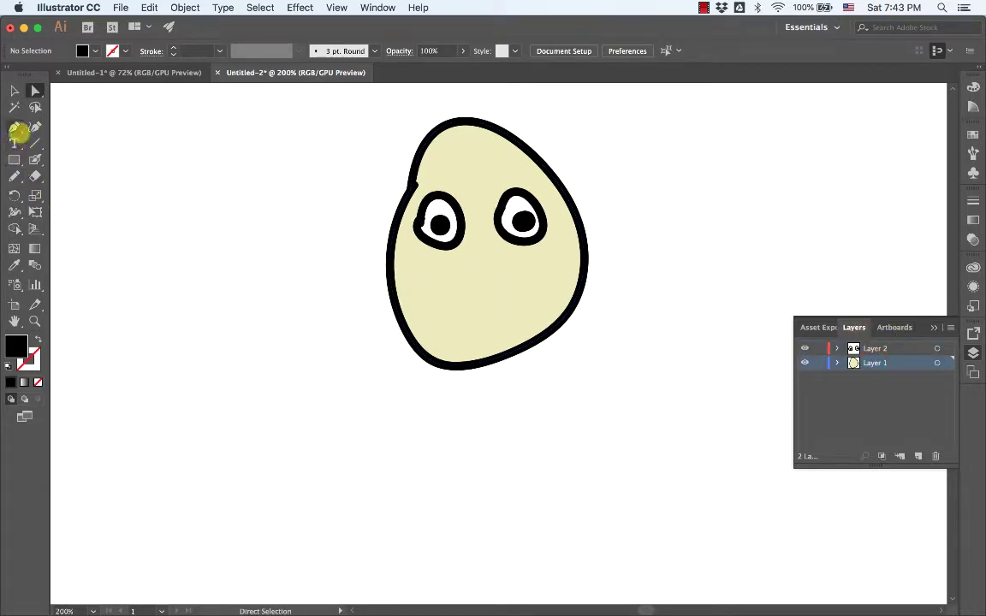
pyautogui.moveTo(34, 160); pyautogui.dragTo(94, 158)
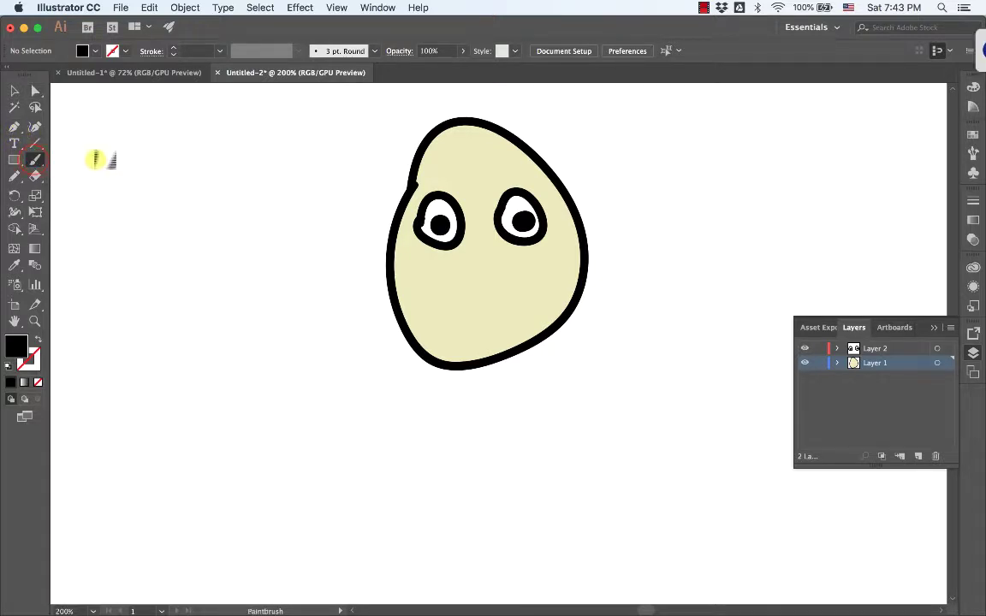
pyautogui.moveTo(482, 238); pyautogui.dragTo(486, 305)
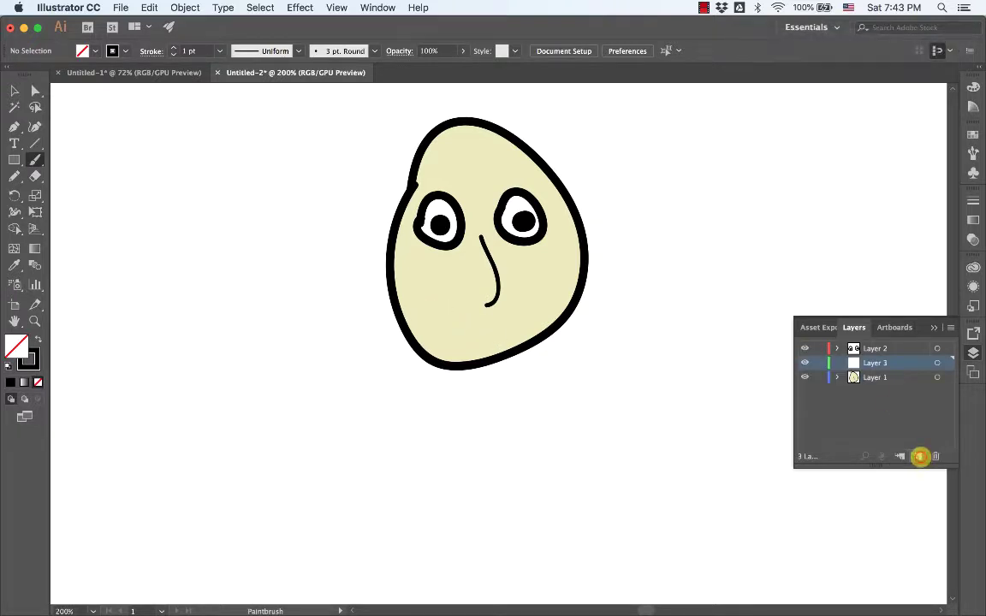
pyautogui.click(920, 456)
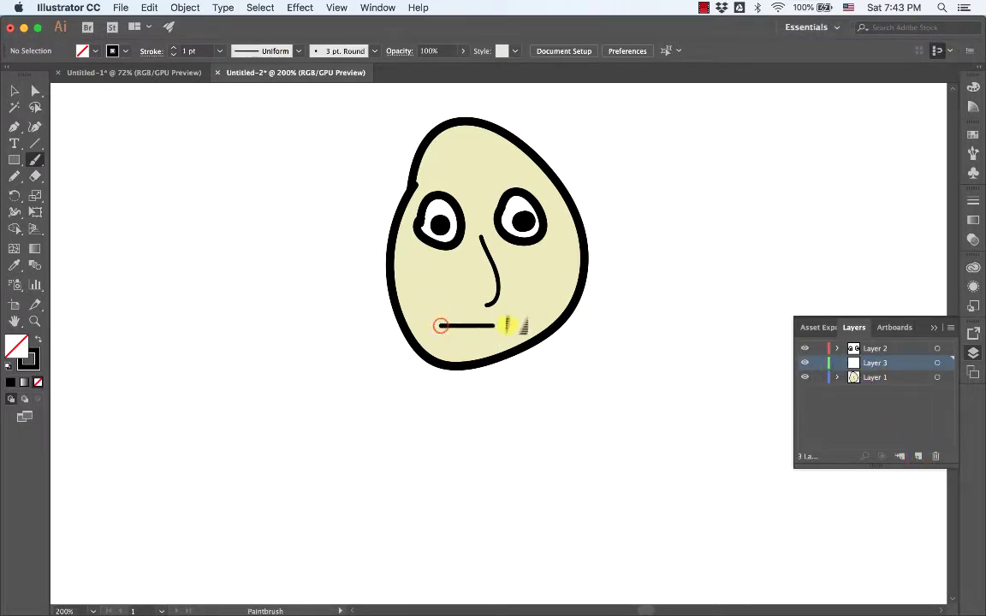
pyautogui.moveTo(510, 325); pyautogui.dragTo(519, 326)
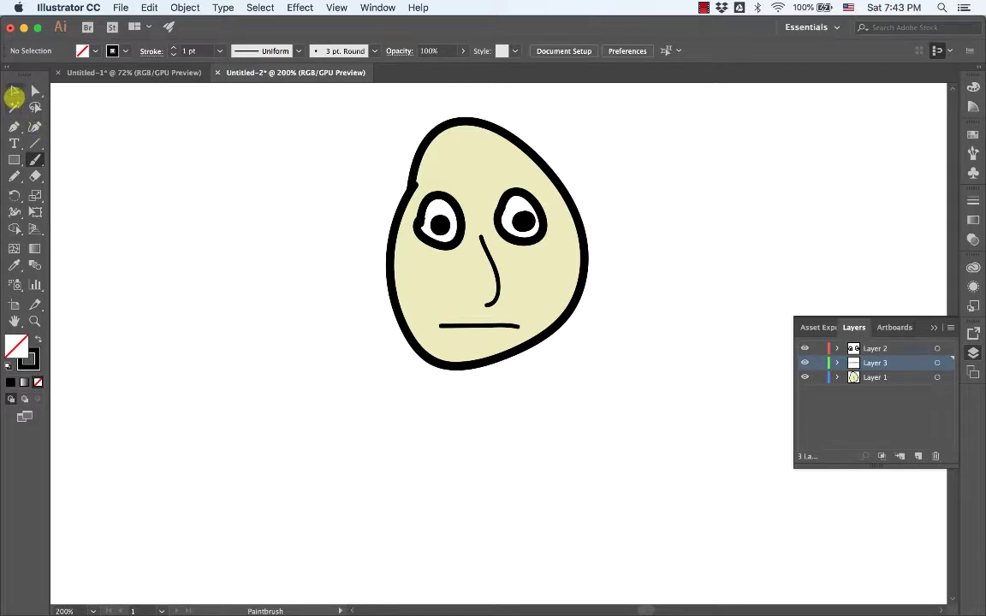
# Set the stroke weight of the mouth line and the nose line to 2 pt
pyautogui.click(15, 91)
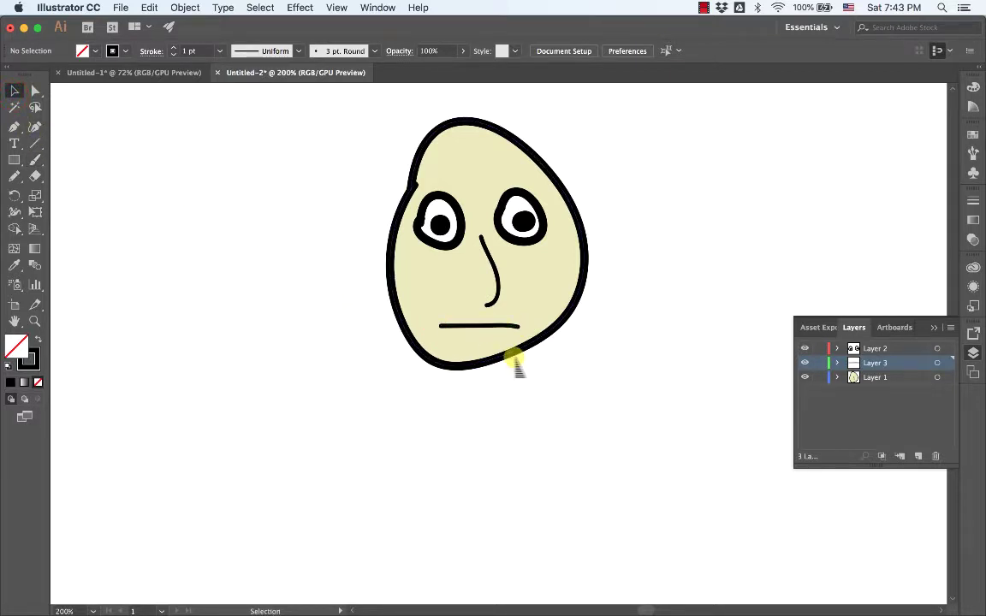
pyautogui.click(507, 325)
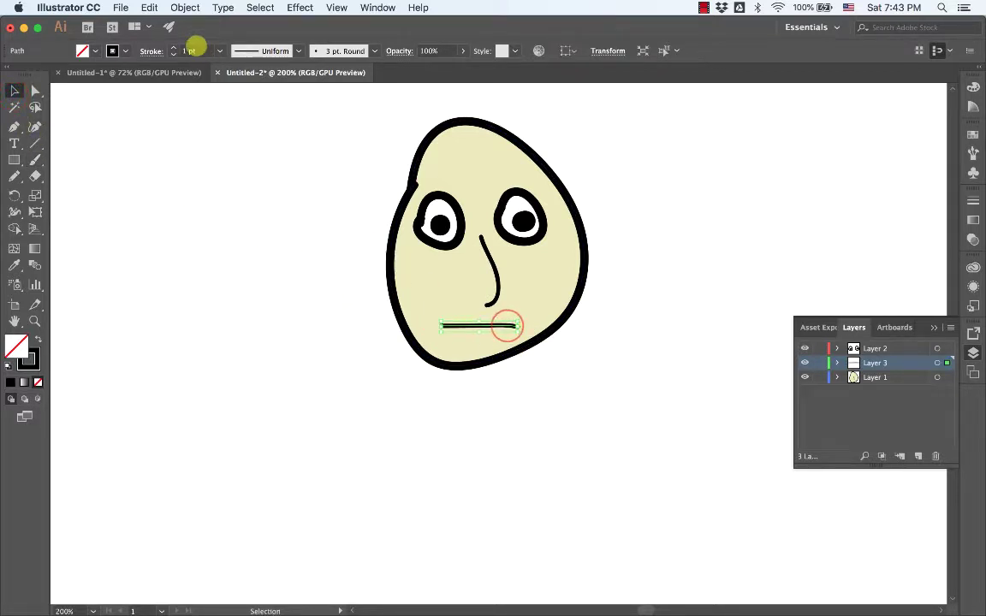
pyautogui.click(491, 265)
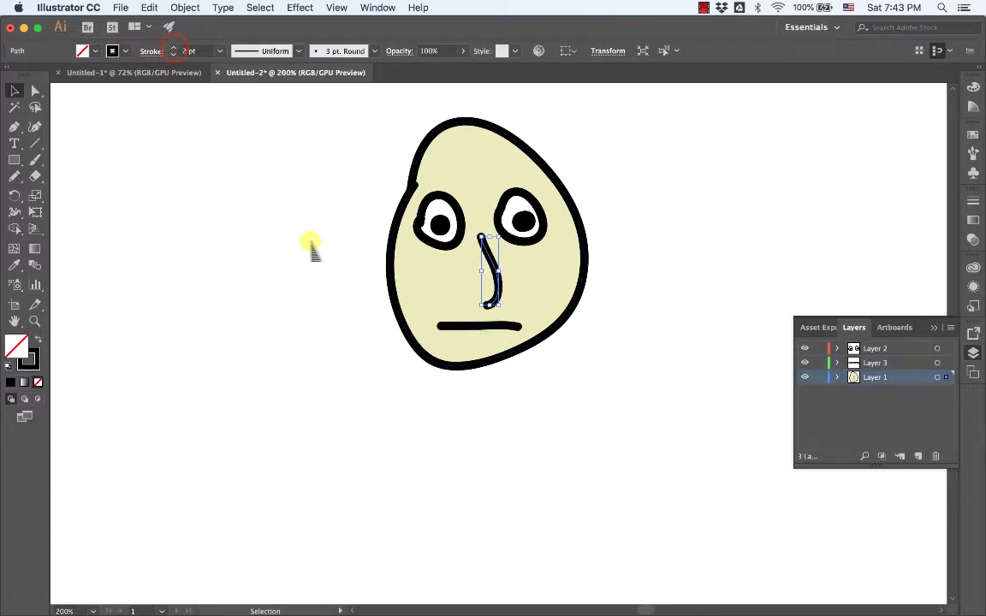
pyautogui.click(347, 255)
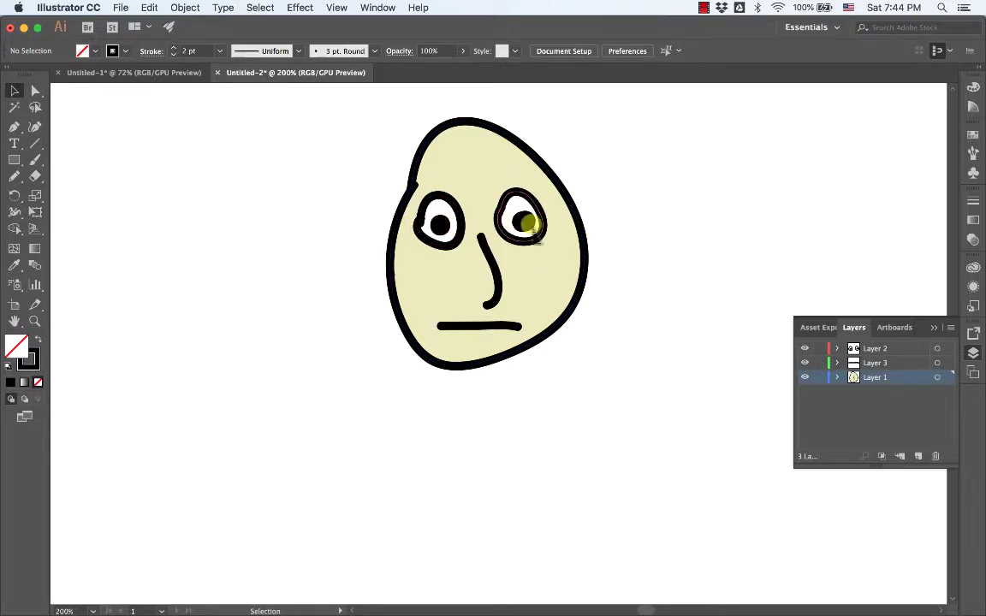
# Add a new layer above Layer 2 and paint a horizontal closed-eye line across each eye with the Paintbrush
pyautogui.click(877, 349)
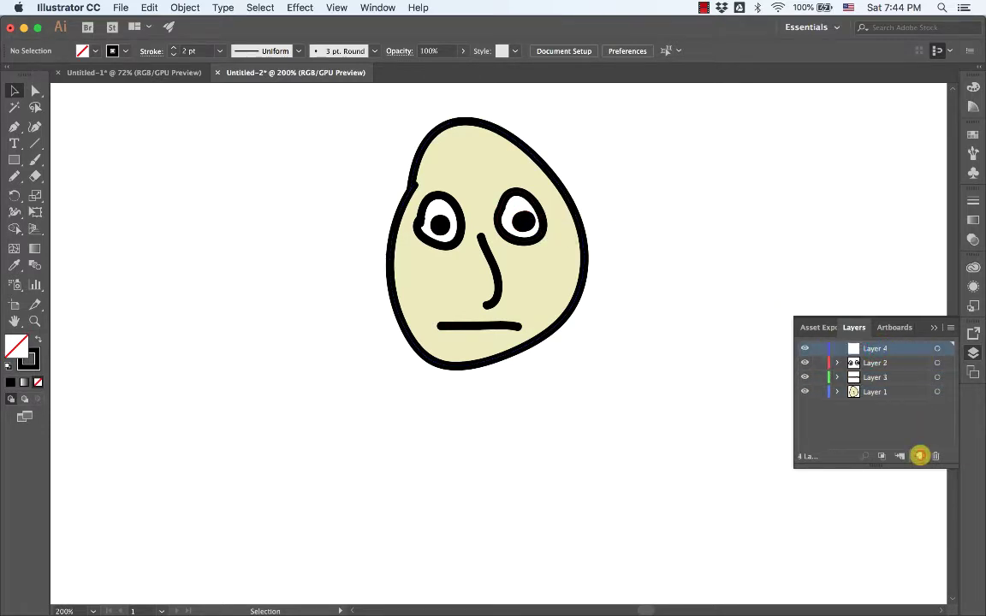
pyautogui.click(919, 456)
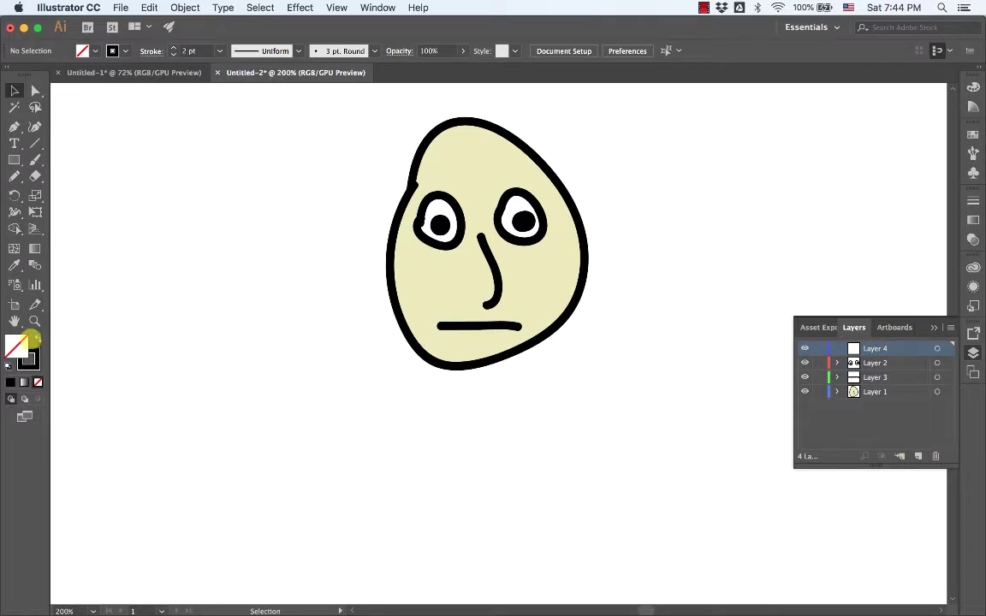
pyautogui.click(34, 159)
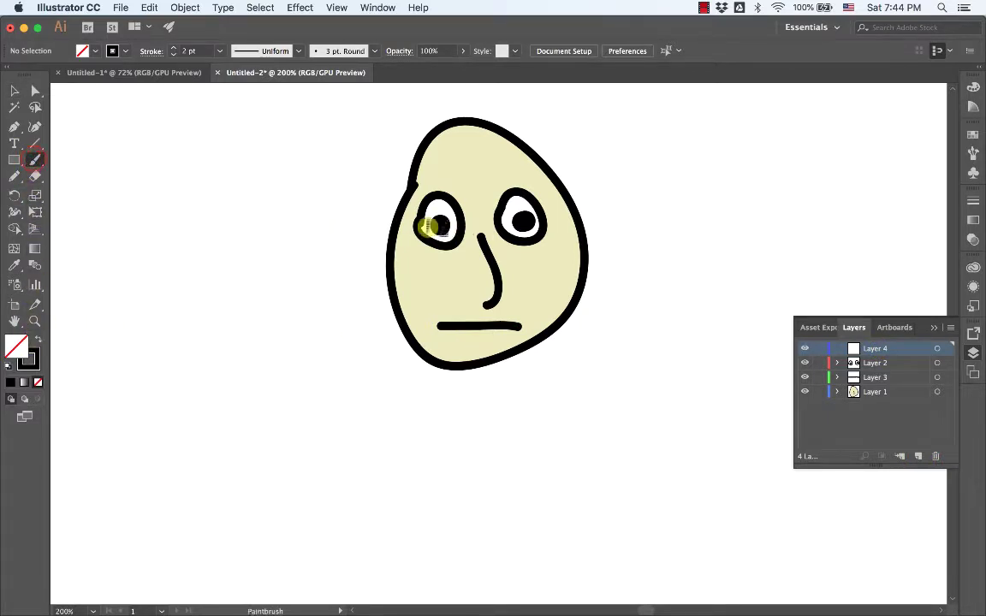
pyautogui.moveTo(409, 226); pyautogui.dragTo(554, 223)
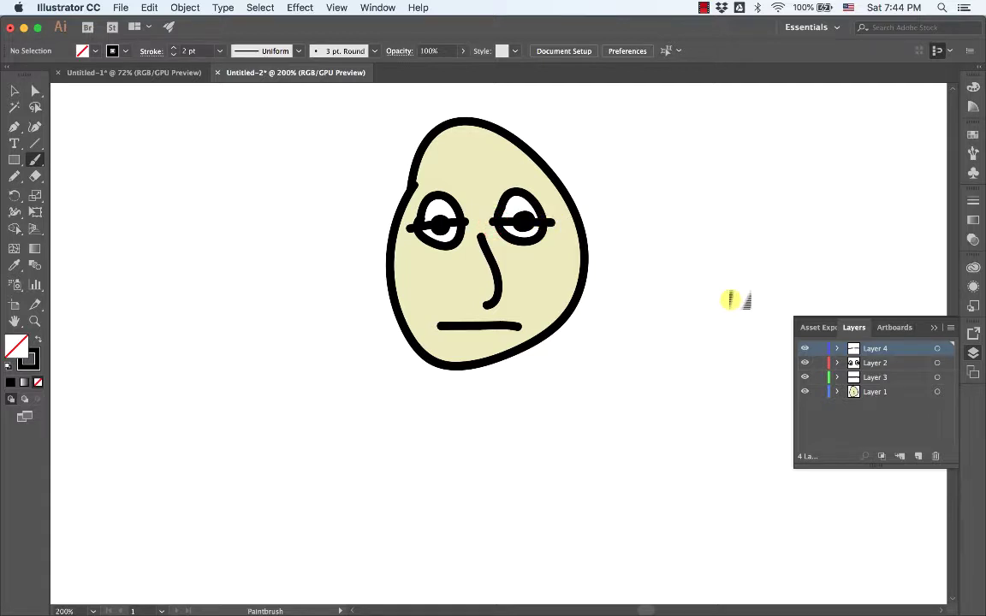
# Toggle the visibility of Layer 2 and Layer 4 to alternate open and closed eyes, leaving Layer 2 shown and Layer 4 hidden
pyautogui.click(805, 363)
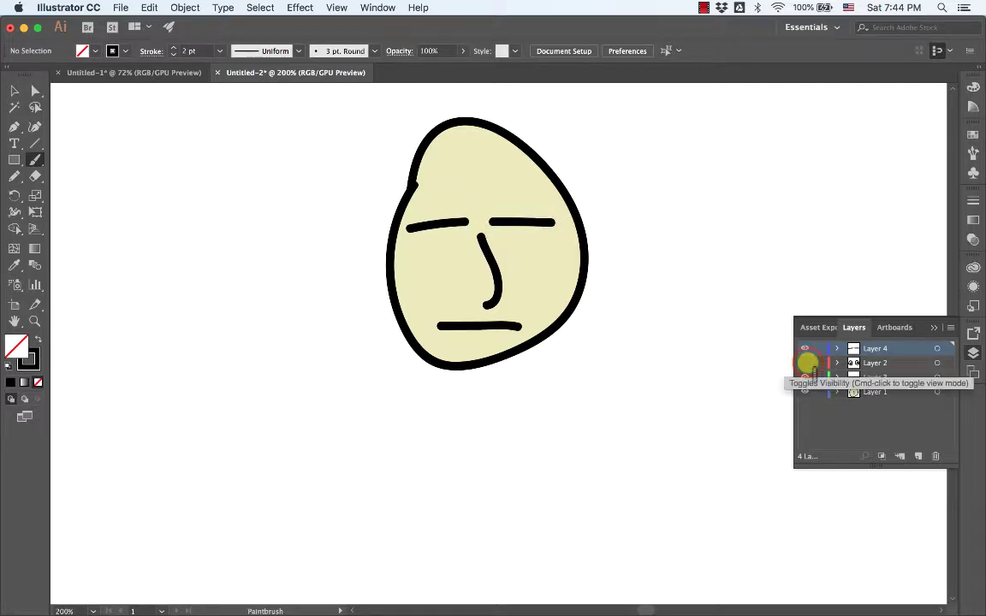
pyautogui.click(806, 360)
pyautogui.click(807, 350)
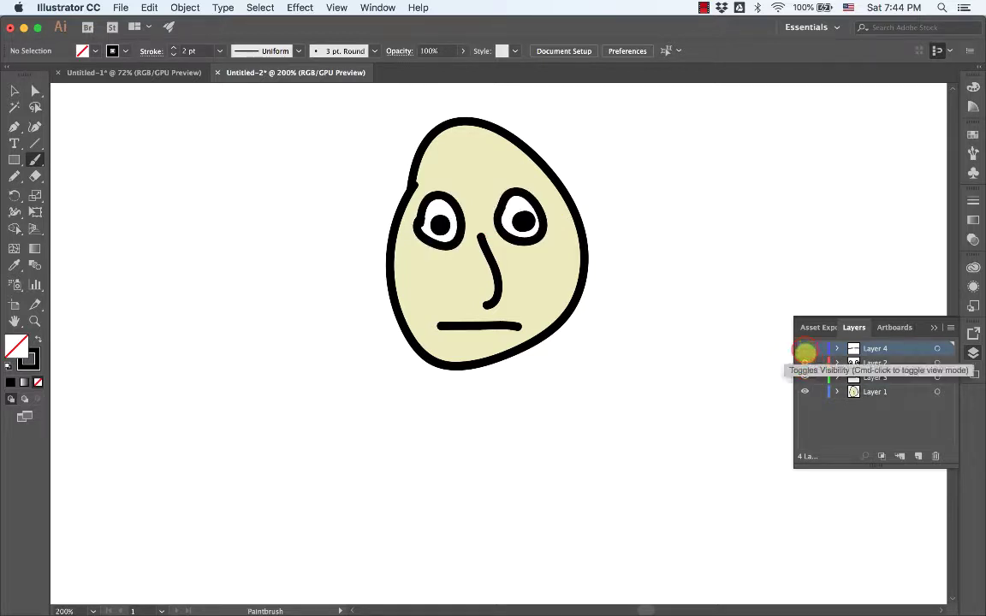
pyautogui.click(805, 349)
pyautogui.click(805, 363)
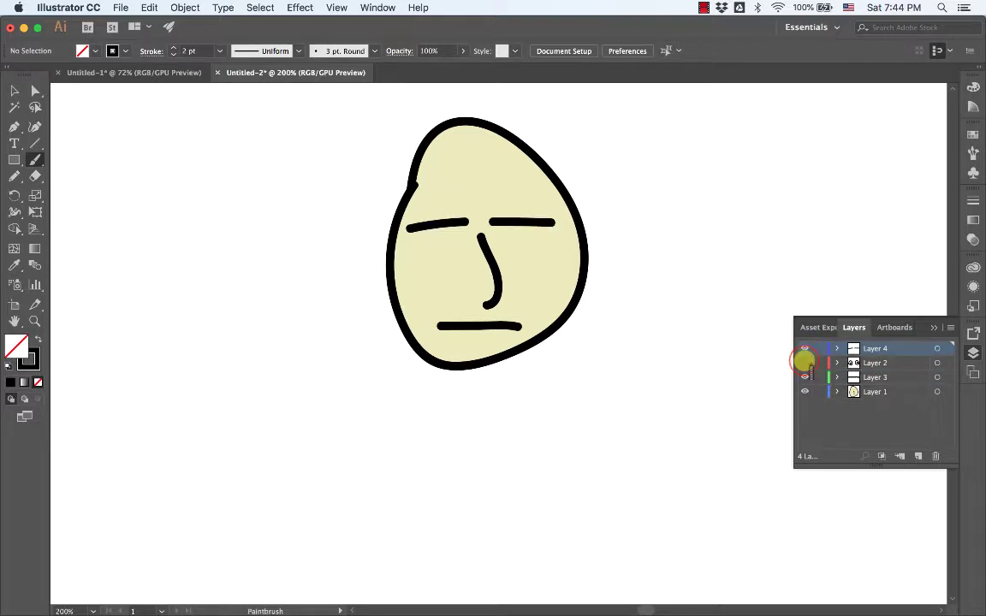
pyautogui.click(805, 363)
pyautogui.click(805, 348)
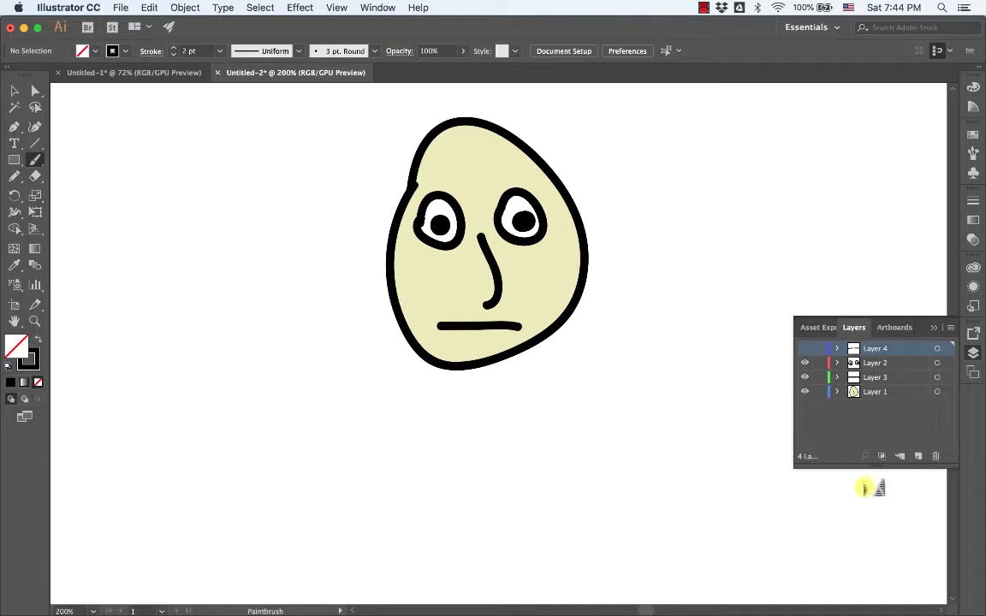
# Add a new layer above Layer 4 and paint a short-sleeved shirt outline below the head, redrawing it wider
pyautogui.click(920, 457)
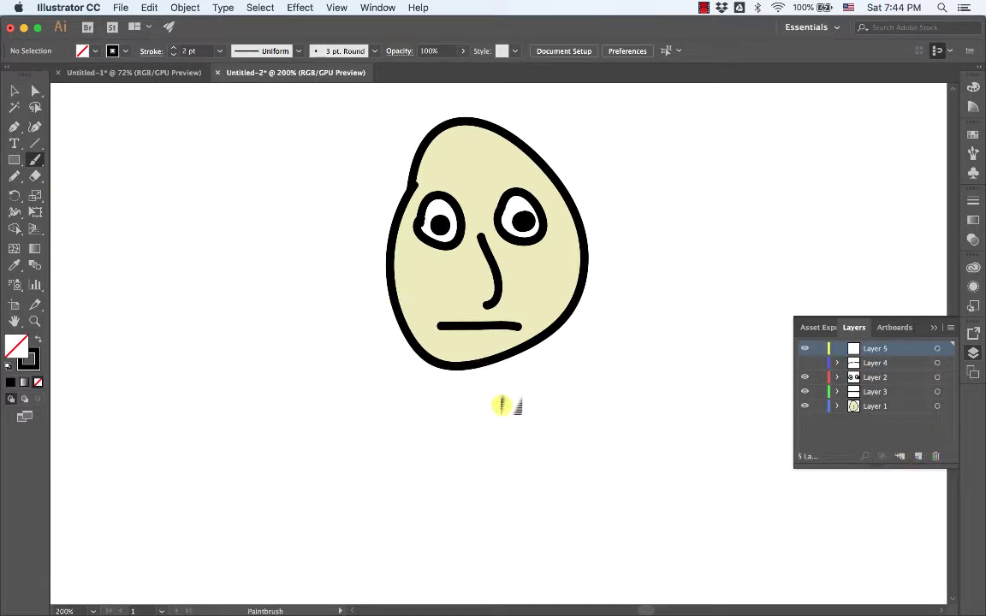
pyautogui.moveTo(505, 412)
pyautogui.mouseDown()
pyautogui.moveTo(490, 323)
pyautogui.moveTo(503, 306)
pyautogui.mouseUp()
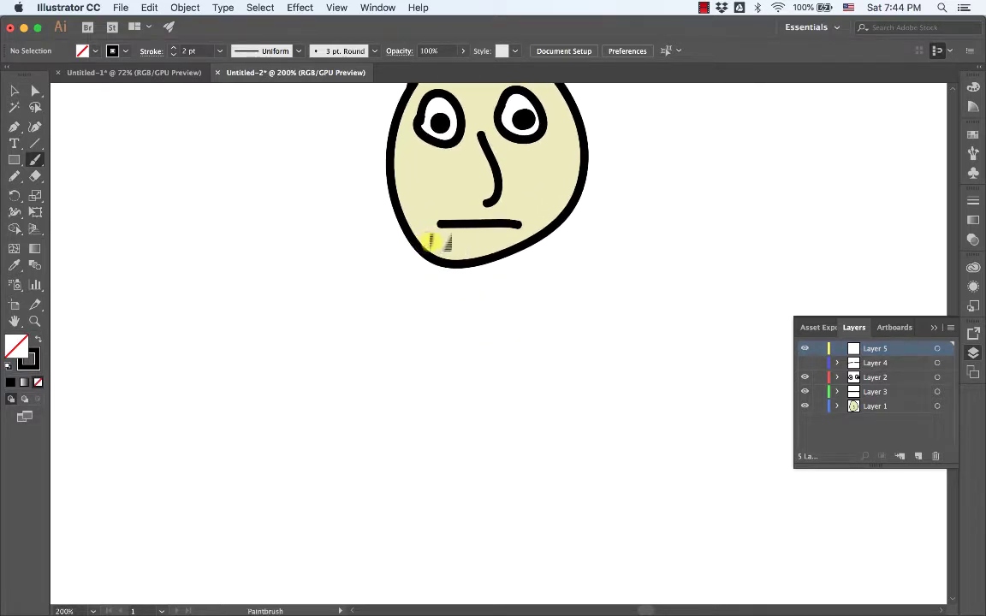
pyautogui.moveTo(430, 243)
pyautogui.mouseDown()
pyautogui.moveTo(341, 269)
pyautogui.moveTo(351, 305)
pyautogui.moveTo(399, 298)
pyautogui.moveTo(410, 373)
pyautogui.moveTo(522, 356)
pyautogui.moveTo(526, 288)
pyautogui.moveTo(580, 288)
pyautogui.moveTo(585, 249)
pyautogui.moveTo(499, 239)
pyautogui.mouseUp()
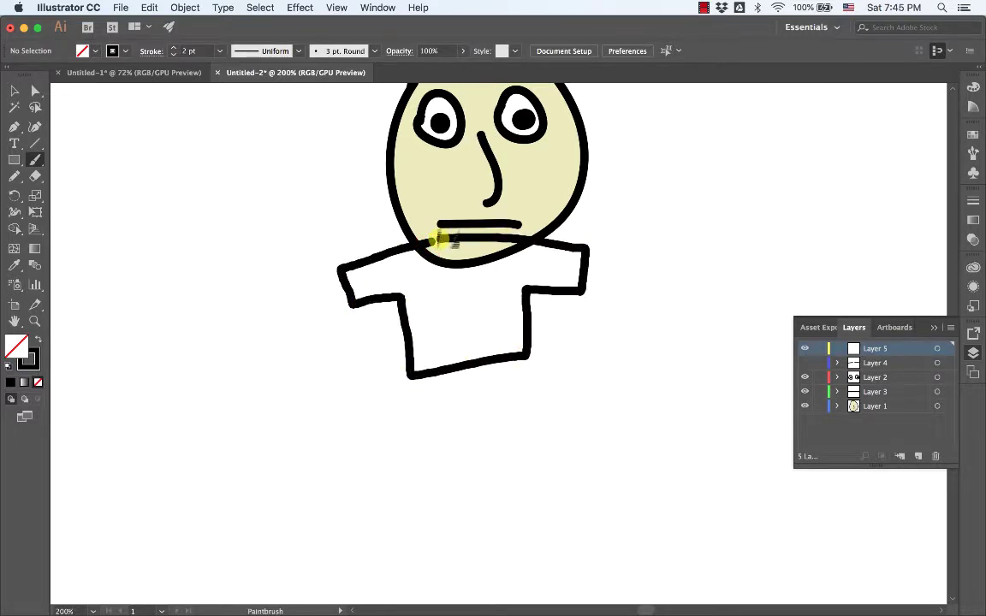
pyautogui.moveTo(424, 244)
pyautogui.mouseDown()
pyautogui.moveTo(319, 241)
pyautogui.moveTo(345, 301)
pyautogui.moveTo(393, 313)
pyautogui.moveTo(401, 363)
pyautogui.moveTo(555, 360)
pyautogui.moveTo(556, 294)
pyautogui.moveTo(629, 287)
pyautogui.moveTo(612, 233)
pyautogui.moveTo(551, 238)
pyautogui.mouseUp()
pyautogui.press('super+z')
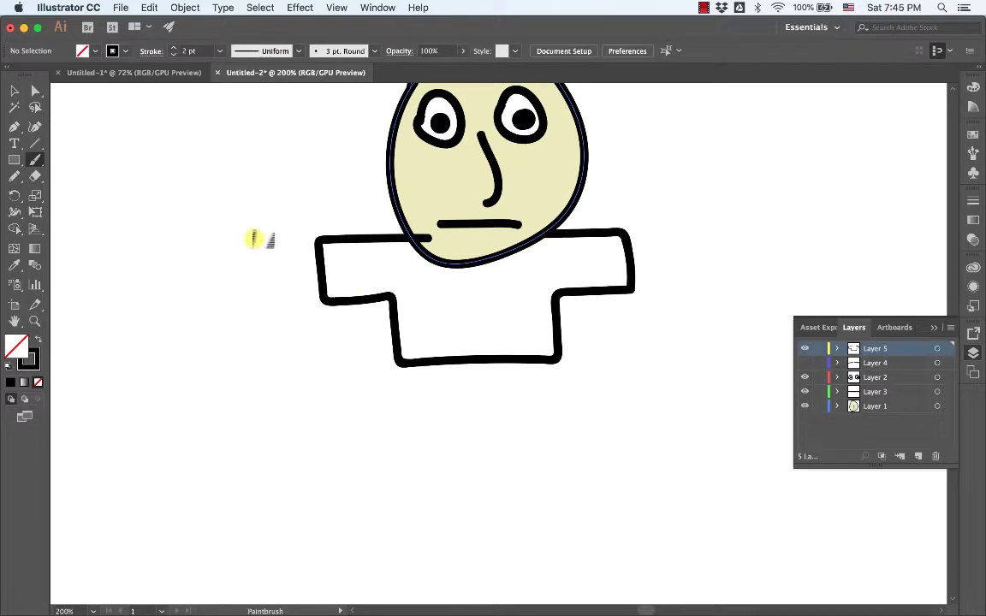
# Select the shirt outline and fill it with dark blue 2F3F91
pyautogui.click(35, 90)
pyautogui.click(398, 316)
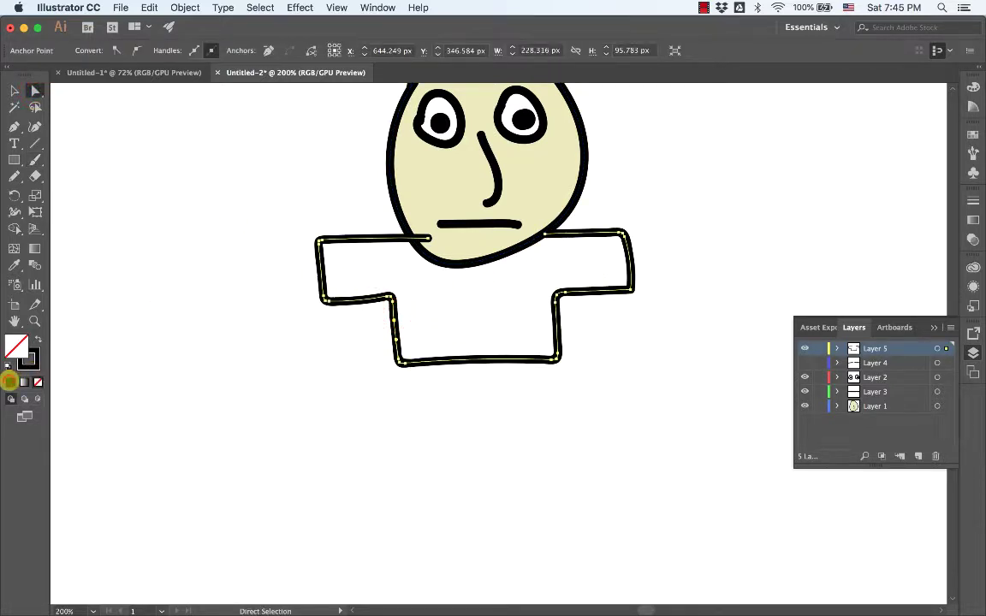
pyautogui.click(10, 382)
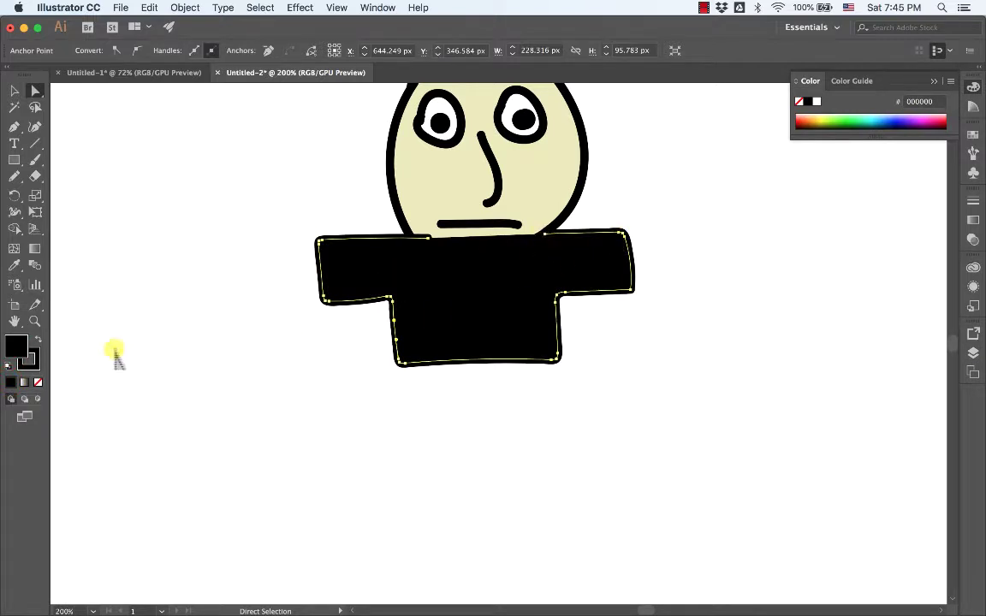
pyautogui.doubleClick(12, 347)
pyautogui.moveTo(498, 312); pyautogui.dragTo(505, 294)
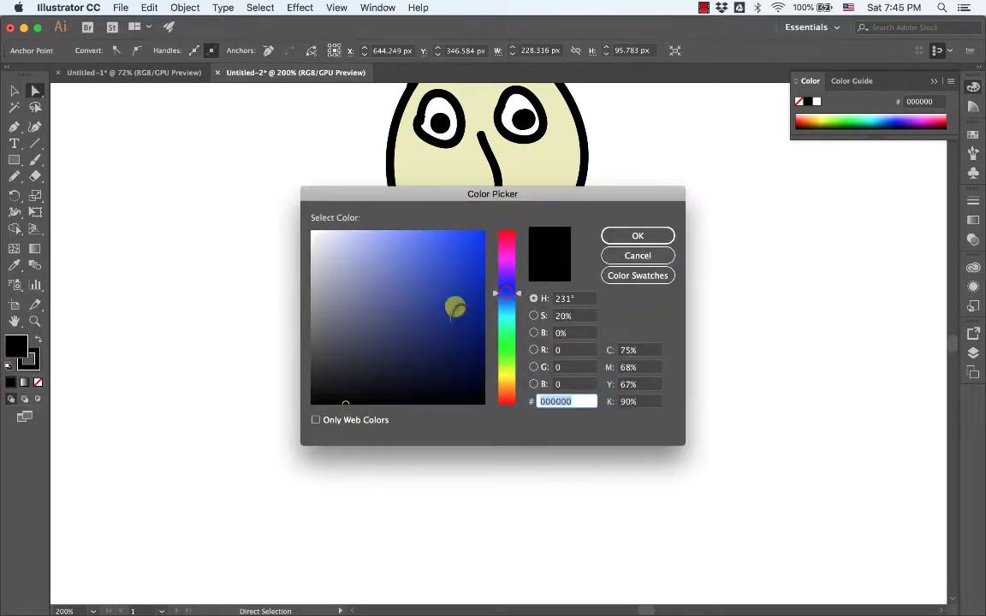
pyautogui.click(429, 304)
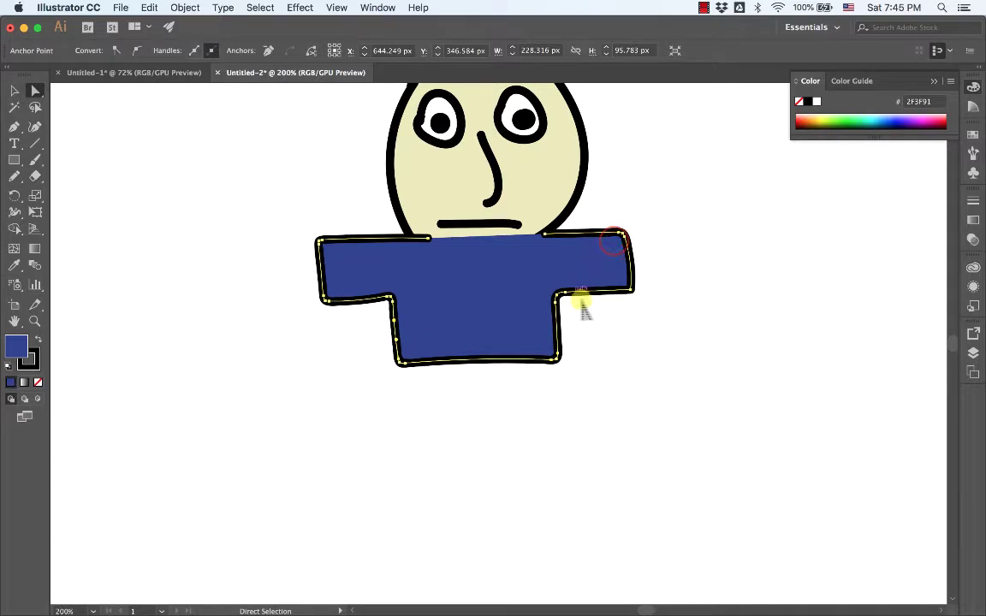
# Close the gap in the shirt's neckline with a Paintbrush stroke that has no fill
pyautogui.click(658, 341)
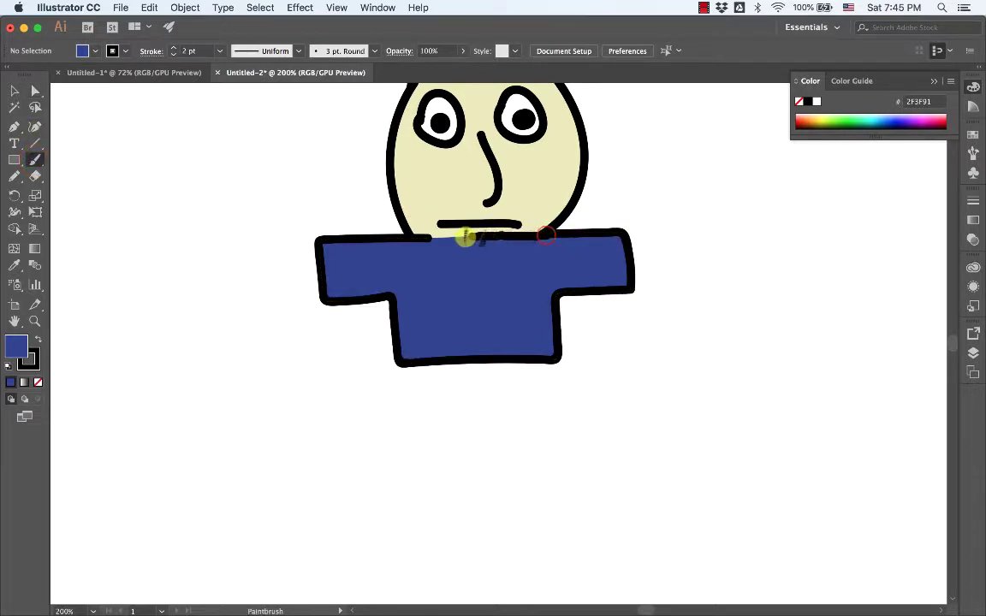
pyautogui.press('/')
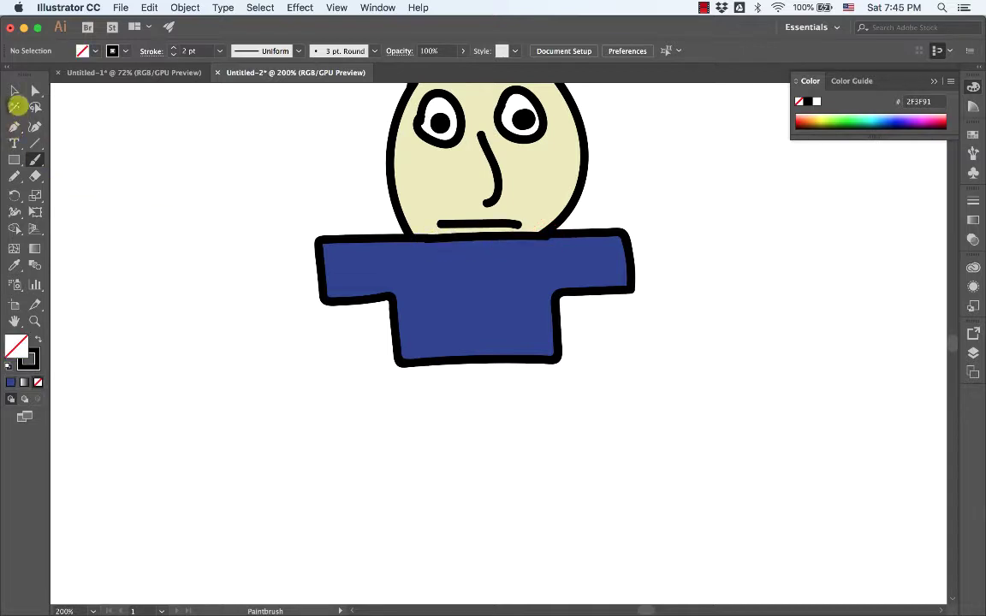
# Select the shirt outline and the neckline stroke separately and together to examine whether they form one path
pyautogui.click(35, 91)
pyautogui.click(451, 242)
pyautogui.click(408, 240)
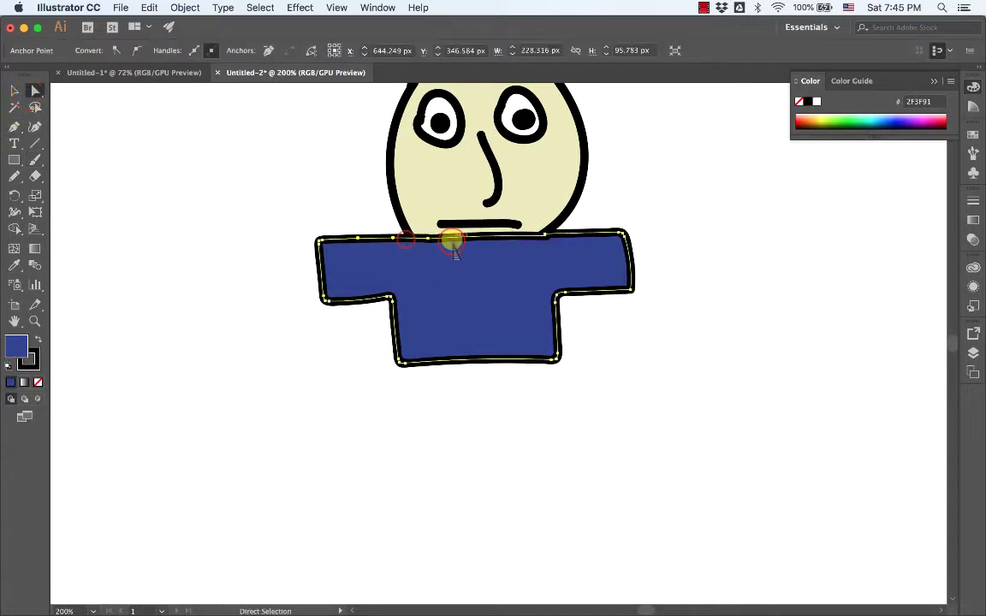
pyautogui.click(454, 240)
pyautogui.click(408, 238)
pyautogui.click(473, 243)
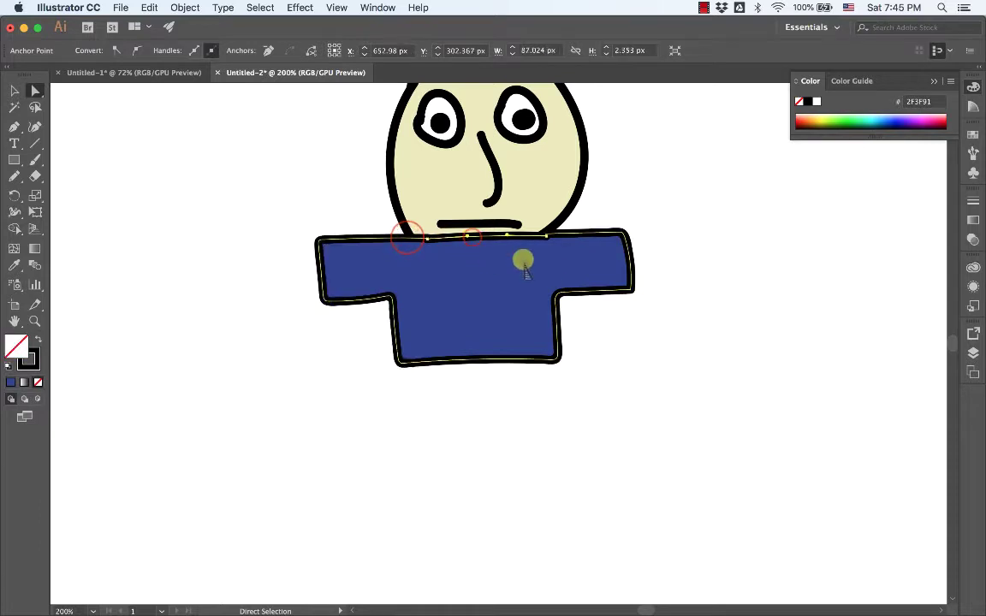
pyautogui.click(394, 240)
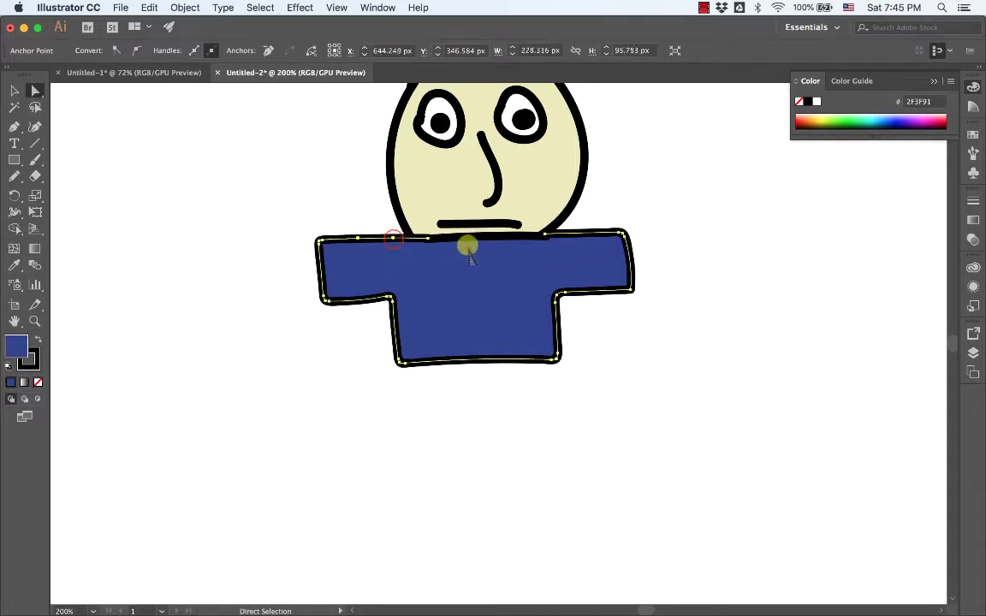
pyautogui.click(482, 239)
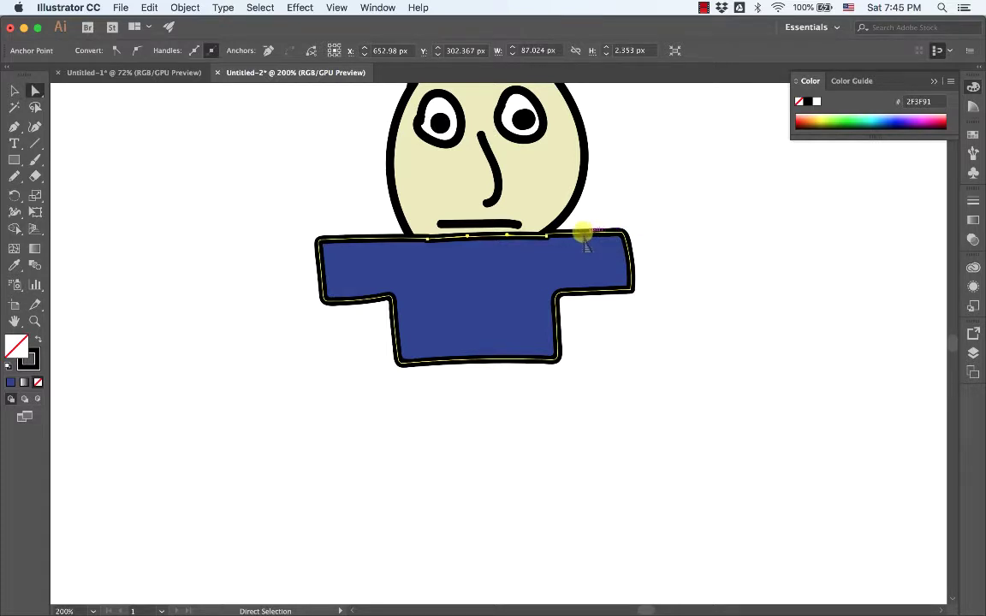
pyautogui.click(578, 247)
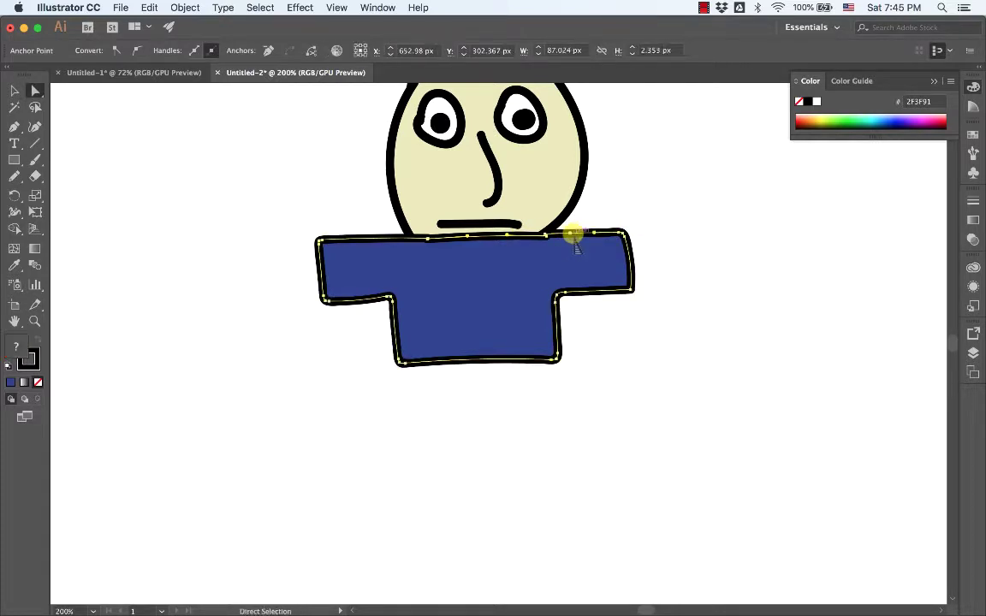
pyautogui.click(680, 230)
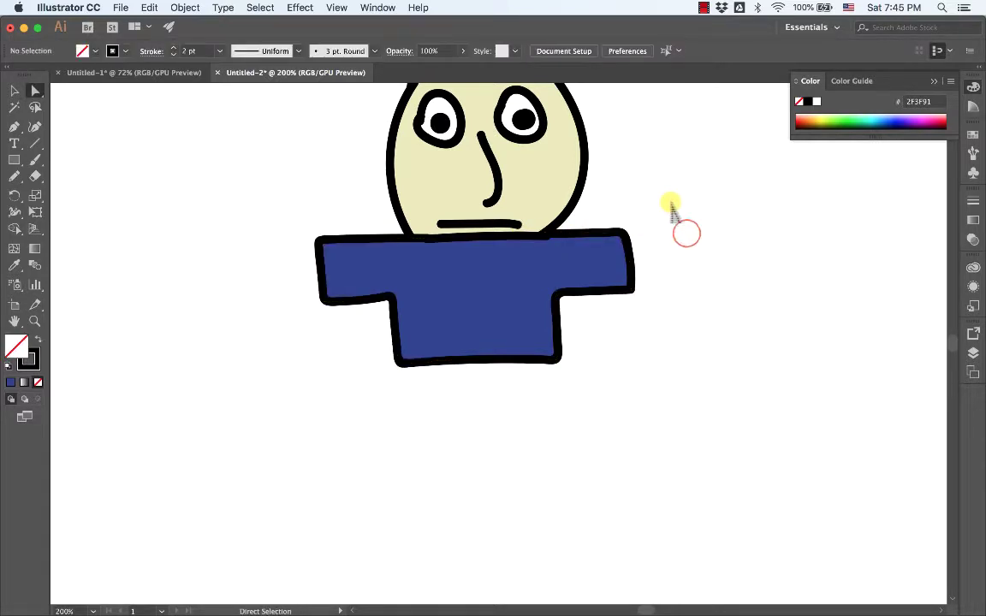
# Hide Layer 2, Layer 3 and Layer 1 so that only the shirt on Layer 5 stays visible
pyautogui.moveTo(662, 205); pyautogui.dragTo(299, 377)
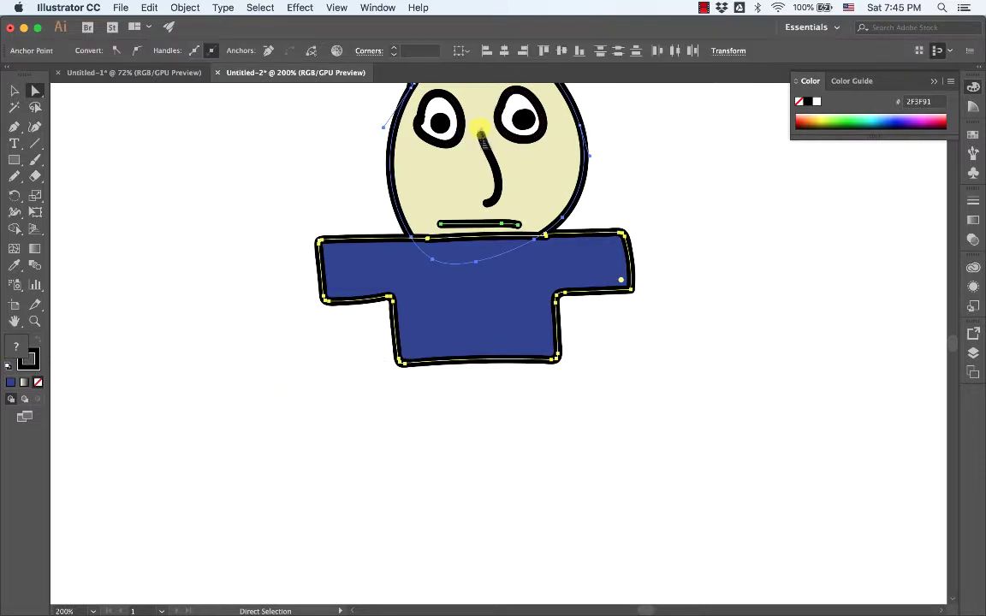
pyautogui.click(714, 229)
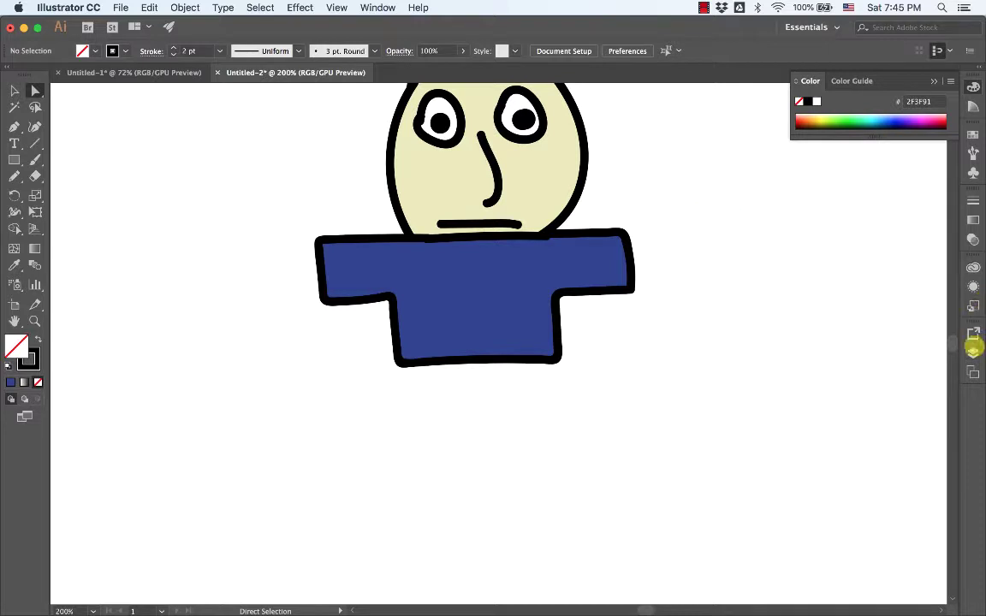
pyautogui.click(973, 351)
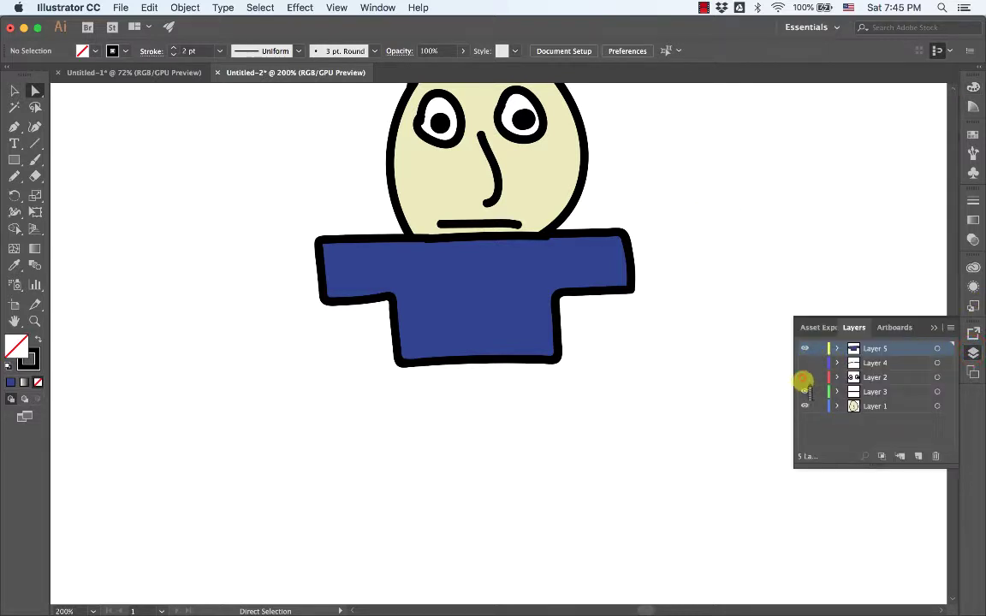
pyautogui.moveTo(804, 377); pyautogui.dragTo(804, 406)
pyautogui.click(659, 214)
# Select the shirt outline together with the neckline stroke and join them into a single path
pyautogui.moveTo(715, 194); pyautogui.dragTo(260, 399)
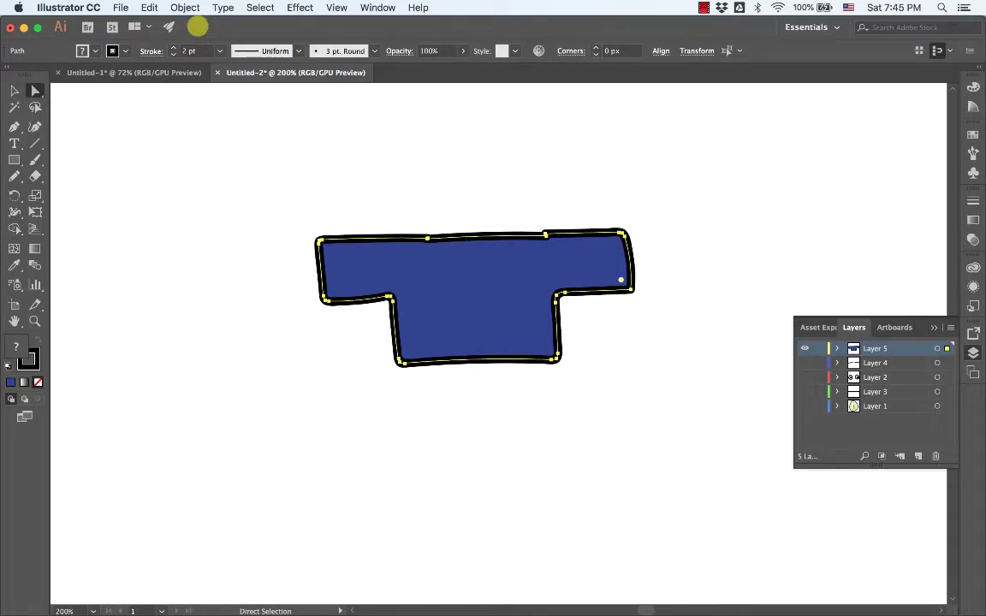
pyautogui.click(186, 7)
pyautogui.moveTo(225, 298)
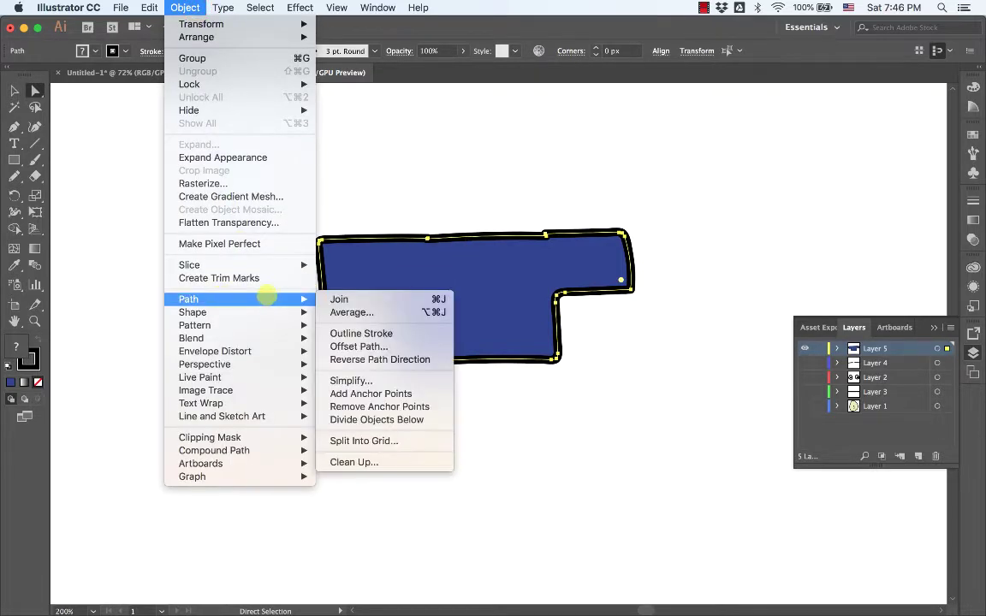
pyautogui.click(358, 298)
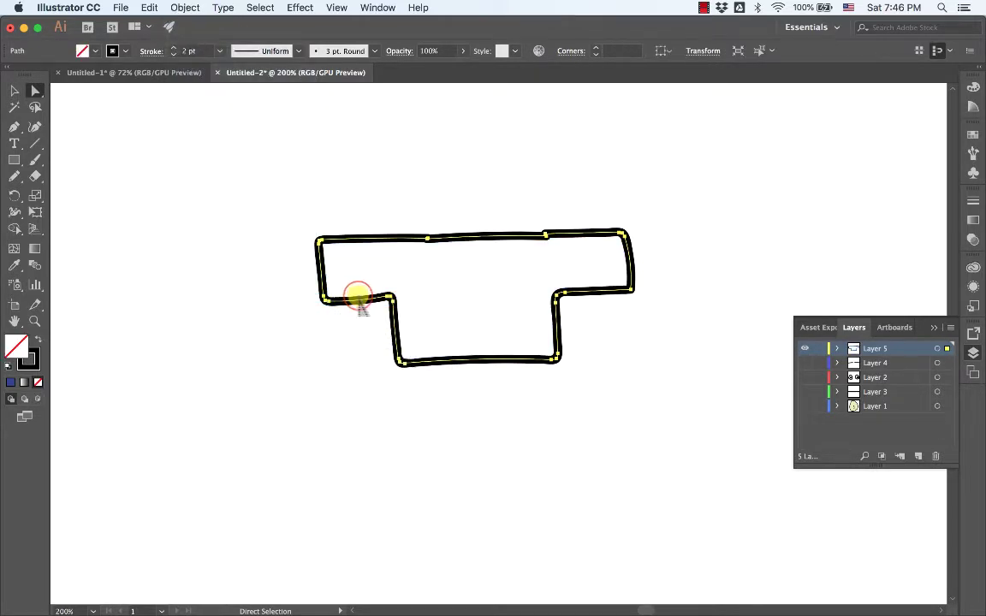
# Fill the joined shirt path with dark blue 2F3F91 and reselect it to check that it is one shape
pyautogui.click(431, 192)
pyautogui.click(467, 237)
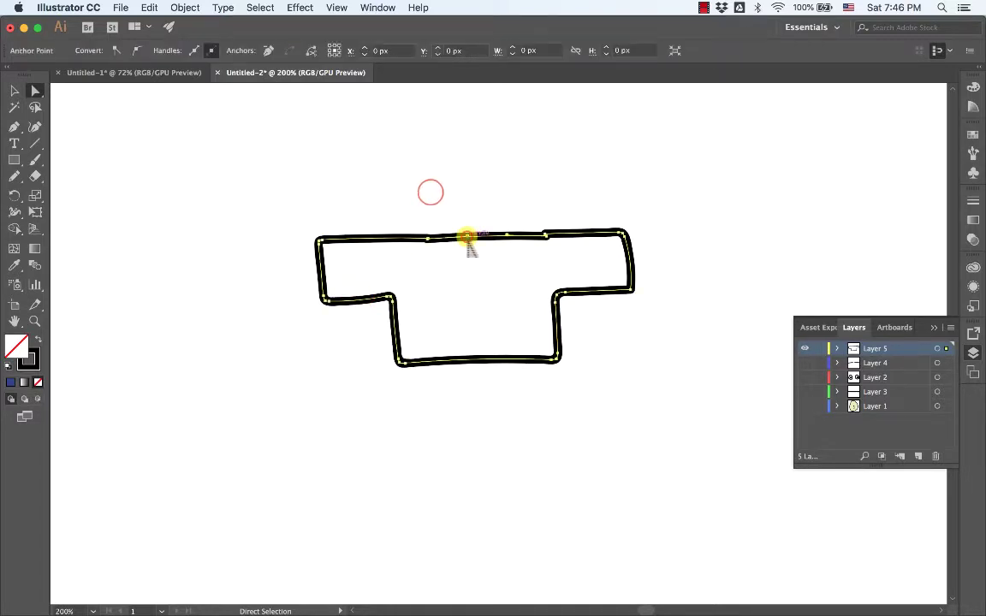
pyautogui.click(509, 174)
pyautogui.click(515, 235)
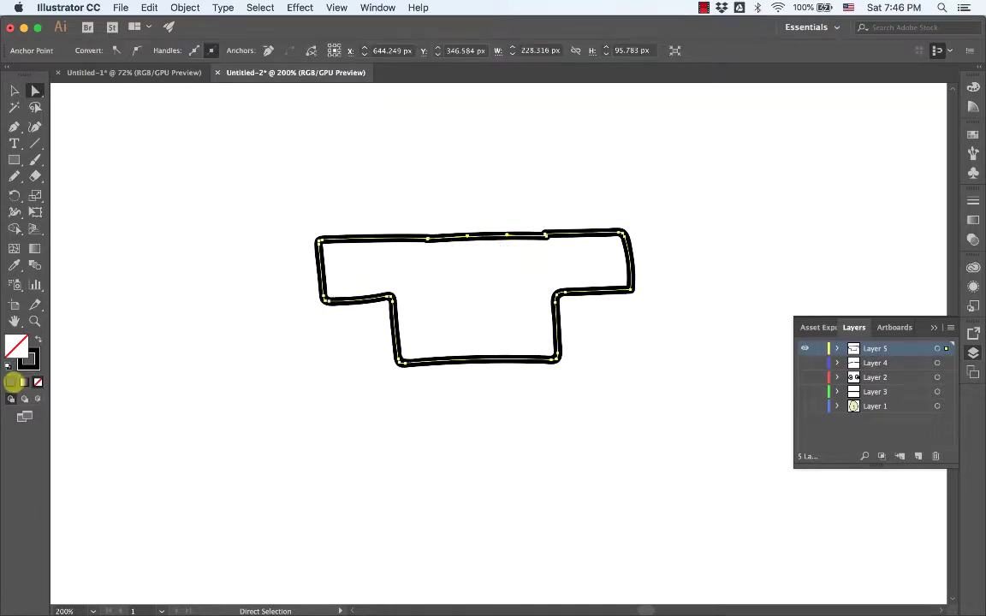
pyautogui.click(11, 382)
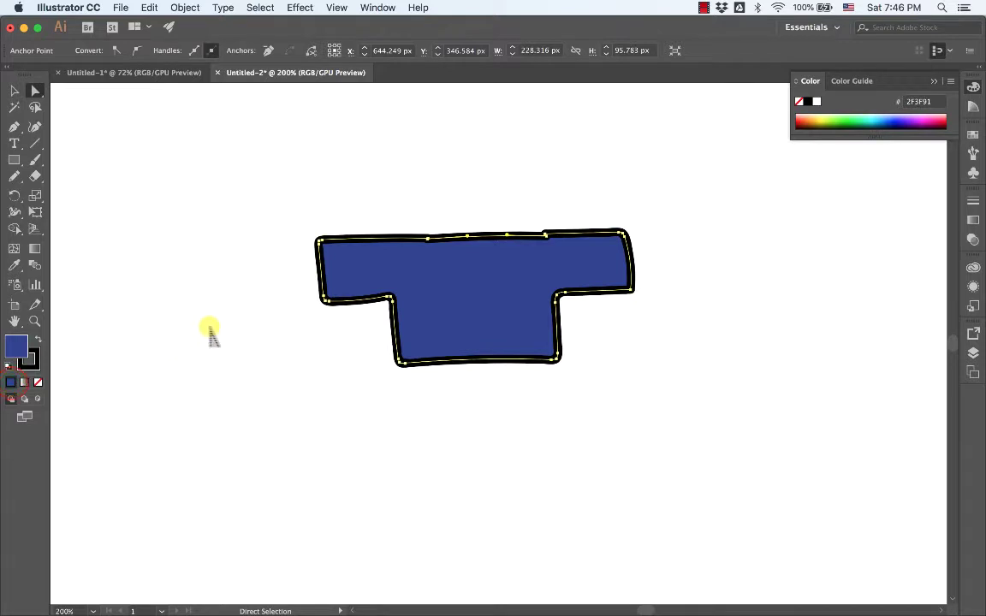
pyautogui.click(235, 312)
pyautogui.click(572, 233)
pyautogui.click(718, 261)
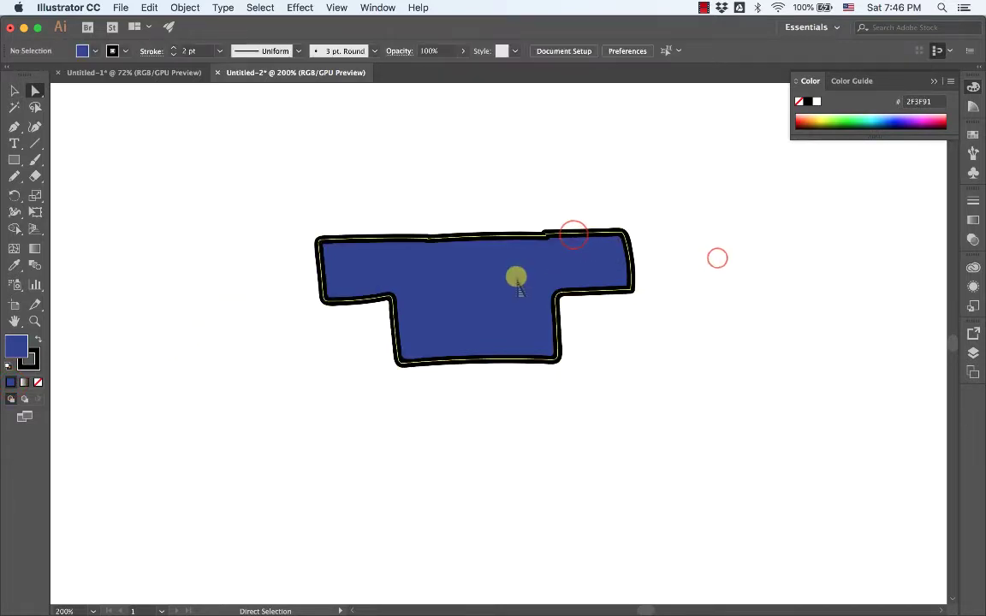
pyautogui.click(514, 276)
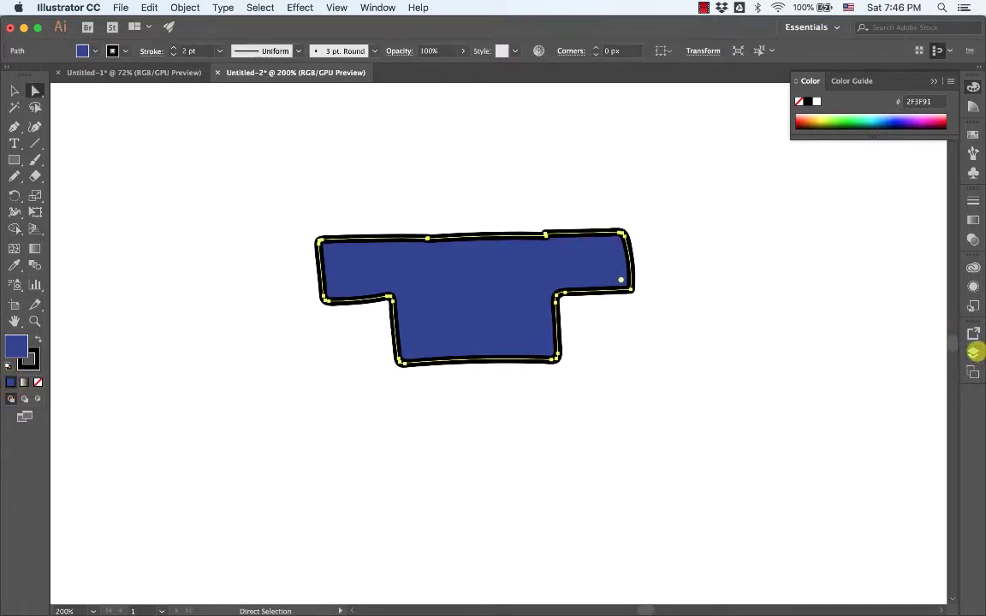
# Show Layer 2, Layer 3 and Layer 1 again and move the shirt's Layer 5 below Layer 1, behind the head
pyautogui.click(974, 352)
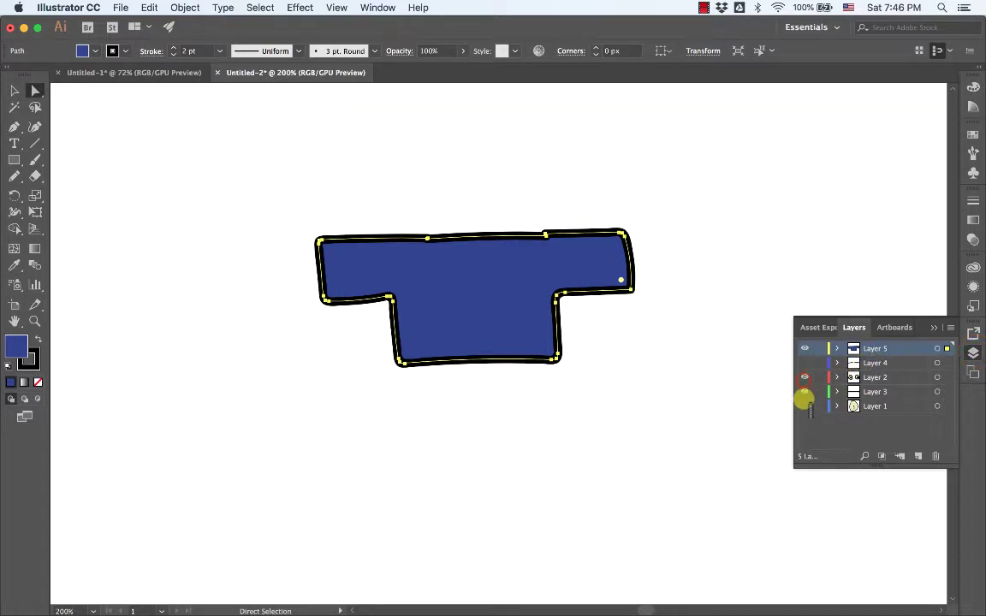
pyautogui.moveTo(805, 398); pyautogui.dragTo(805, 409)
pyautogui.click(709, 319)
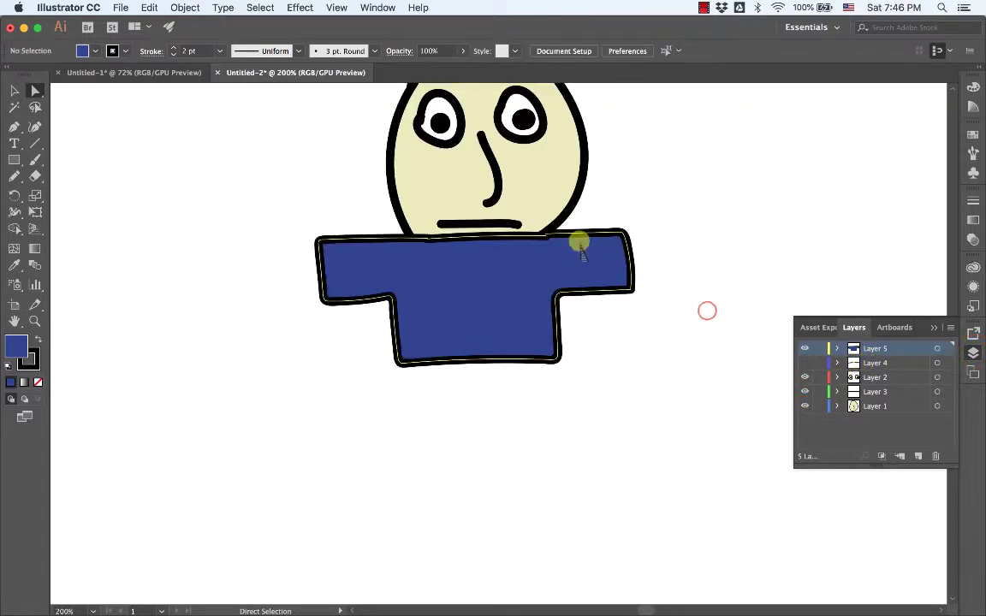
pyautogui.moveTo(874, 349); pyautogui.dragTo(874, 413)
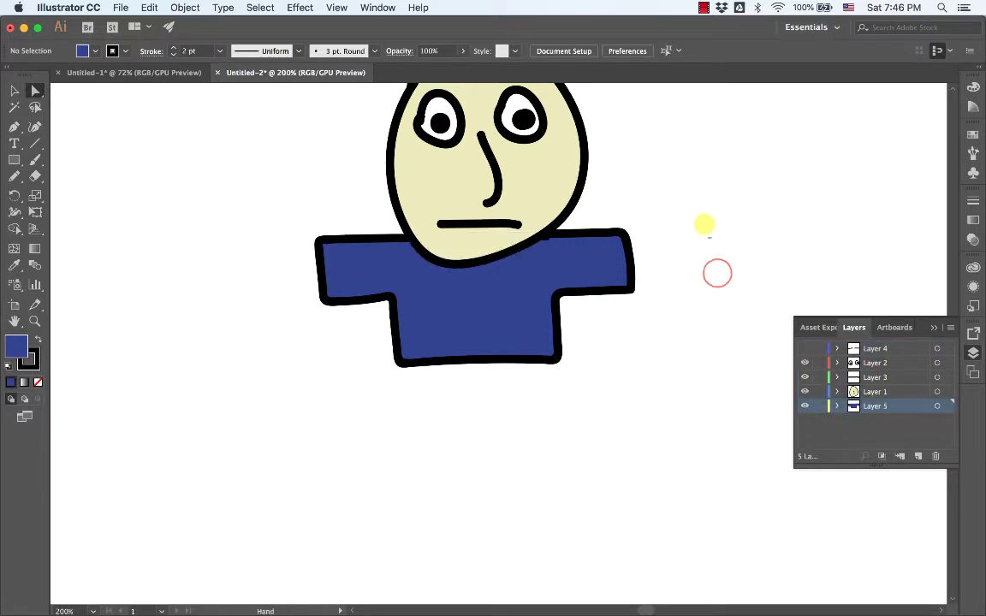
# Add a new layer below Layer 5 and paint an outline of two-legged pants under the shirt with the Paintbrush
pyautogui.moveTo(705, 224); pyautogui.dragTo(691, 294)
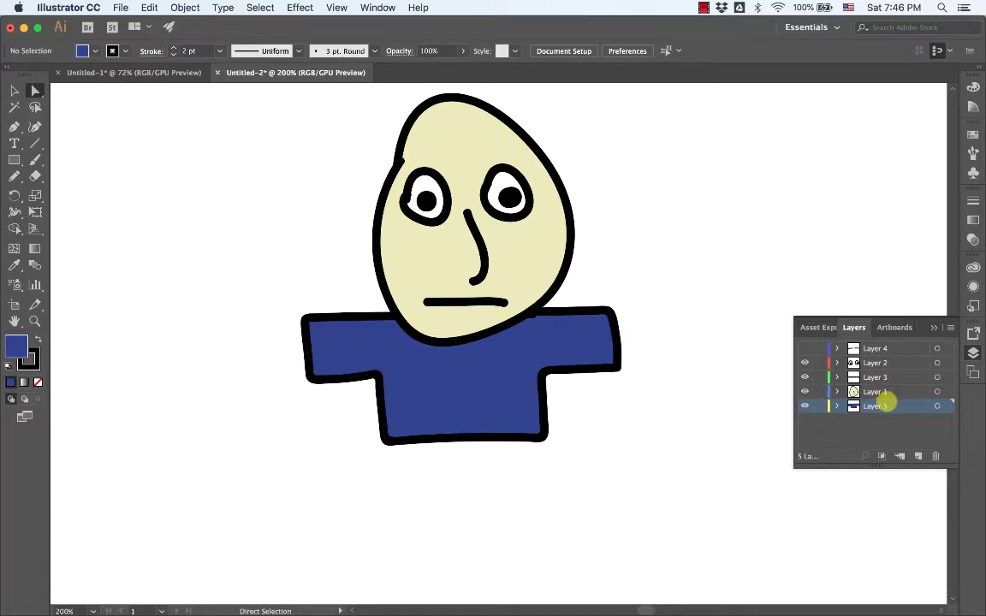
pyautogui.click(918, 456)
pyautogui.moveTo(877, 404); pyautogui.dragTo(876, 423)
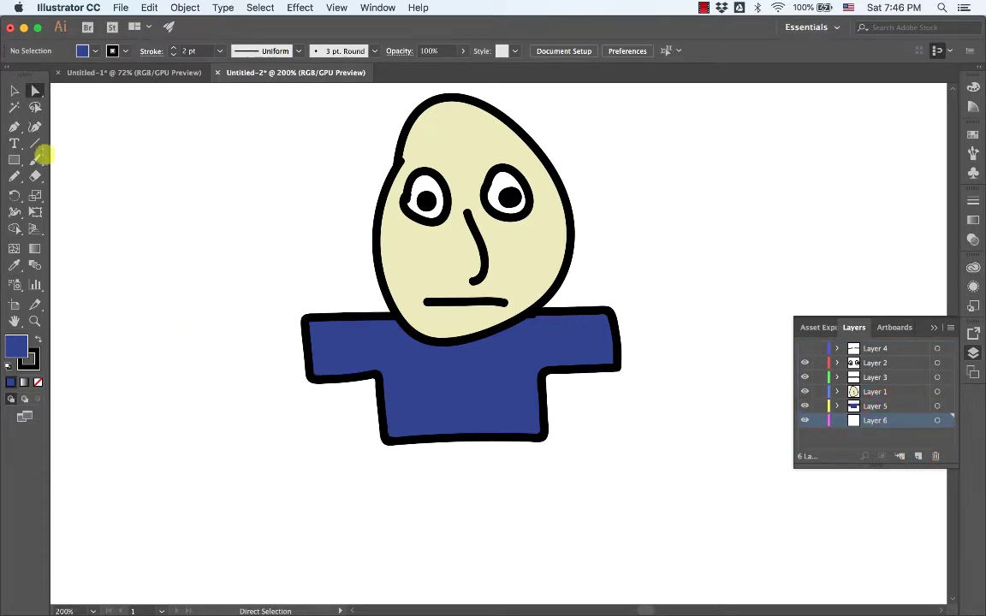
pyautogui.click(37, 162)
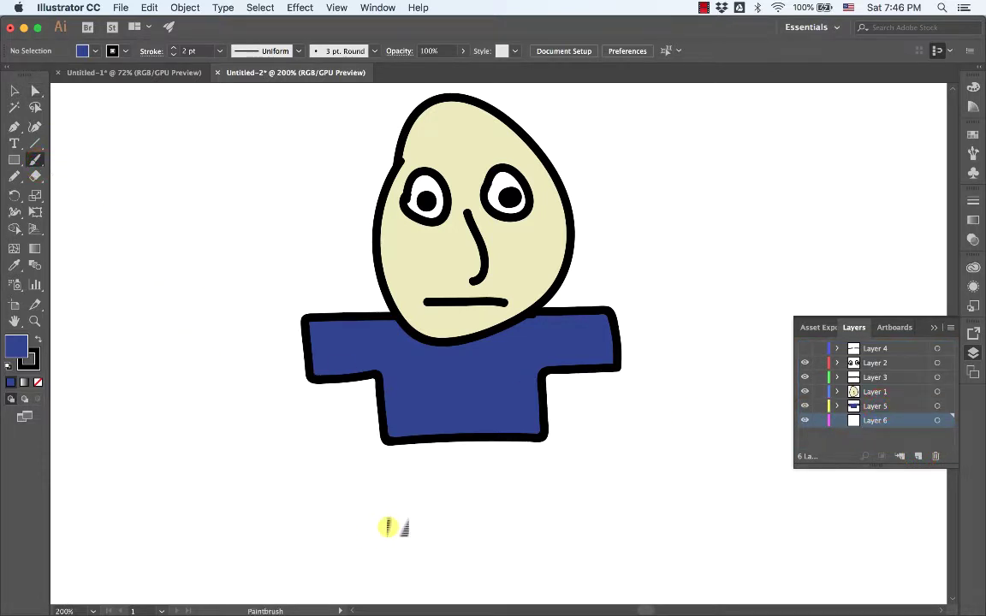
pyautogui.moveTo(389, 528)
pyautogui.mouseDown()
pyautogui.moveTo(383, 423)
pyautogui.moveTo(545, 421)
pyautogui.moveTo(554, 525)
pyautogui.moveTo(513, 535)
pyautogui.moveTo(500, 467)
pyautogui.mouseUp()
pyautogui.moveTo(501, 467); pyautogui.dragTo(435, 470)
pyautogui.moveTo(435, 469)
pyautogui.mouseDown()
pyautogui.moveTo(447, 539)
pyautogui.moveTo(387, 531)
pyautogui.moveTo(387, 522)
pyautogui.mouseUp()
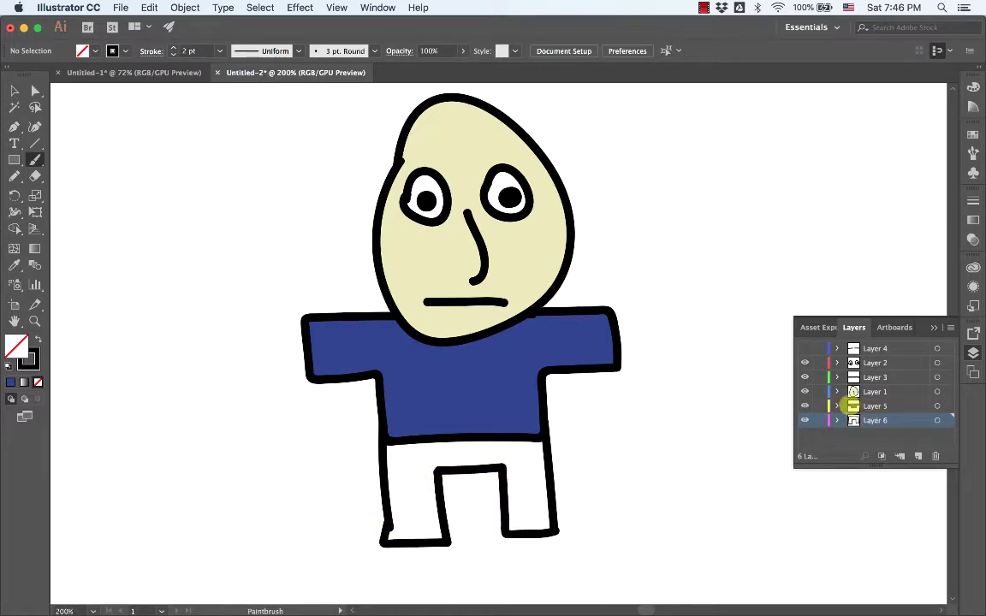
# Isolate the pants on Layer 6 and try to fill the waist stroke and the outer left leg stroke with dark blue 2F3F91
pyautogui.keyDown('alt'); pyautogui.click(805, 420); pyautogui.keyUp('alt')
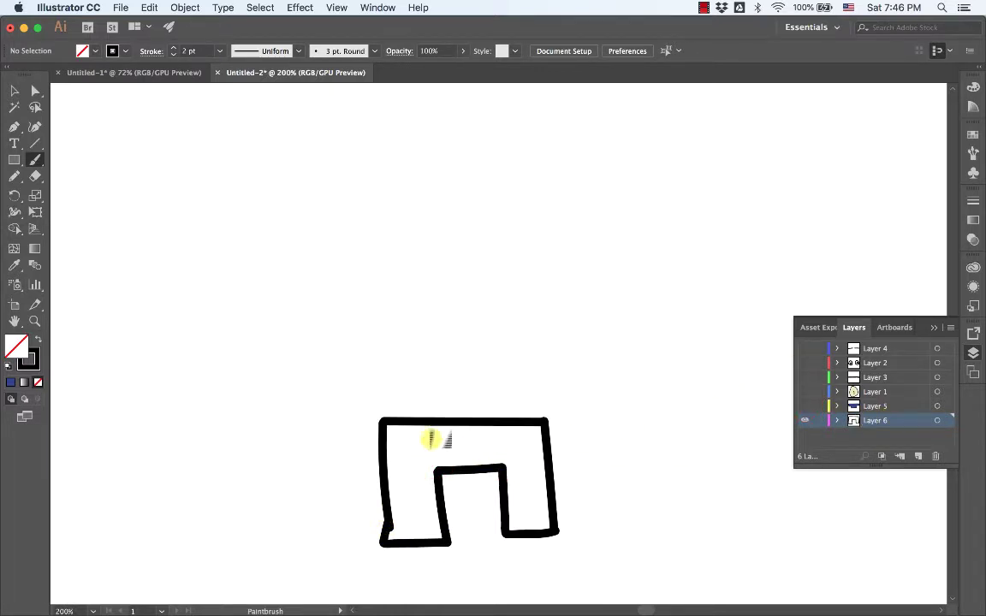
pyautogui.click(35, 90)
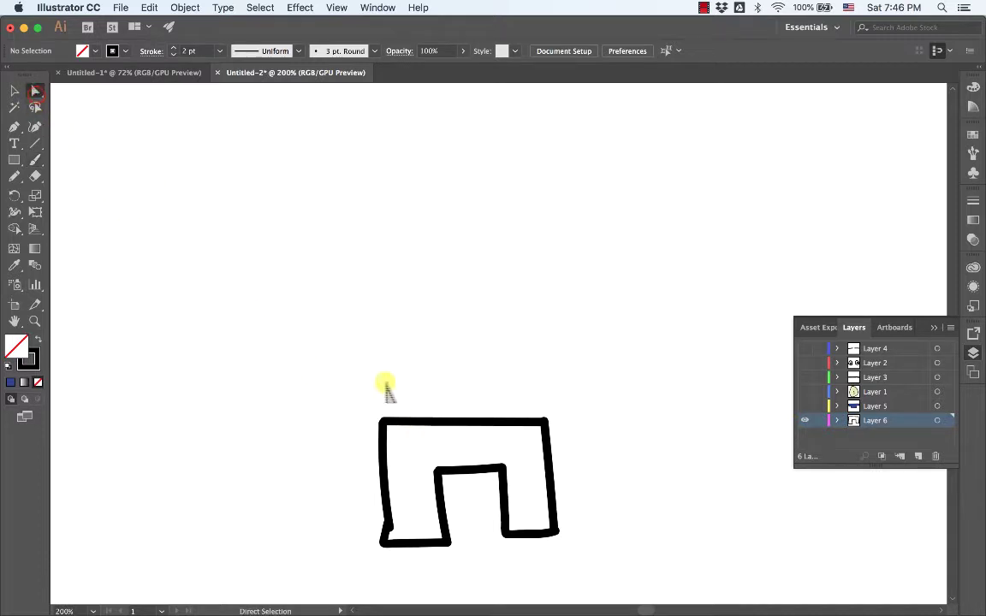
pyautogui.click(418, 422)
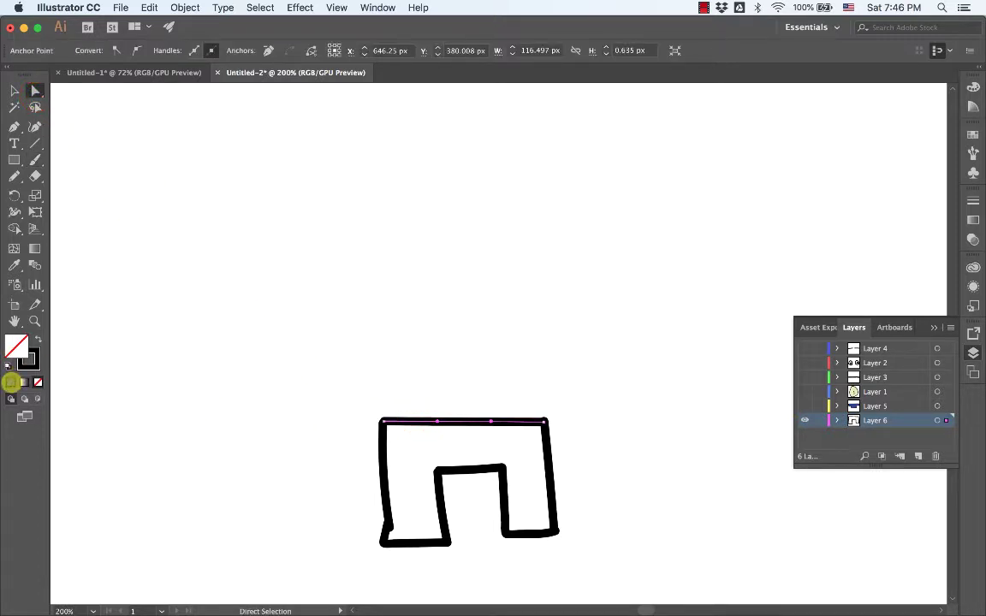
pyautogui.click(11, 382)
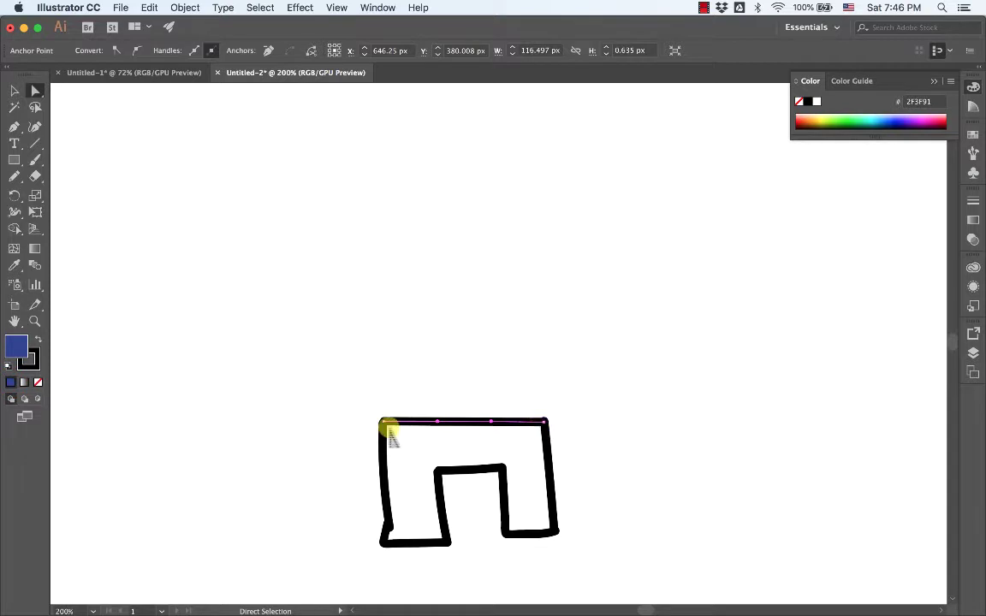
pyautogui.click(388, 475)
pyautogui.click(386, 470)
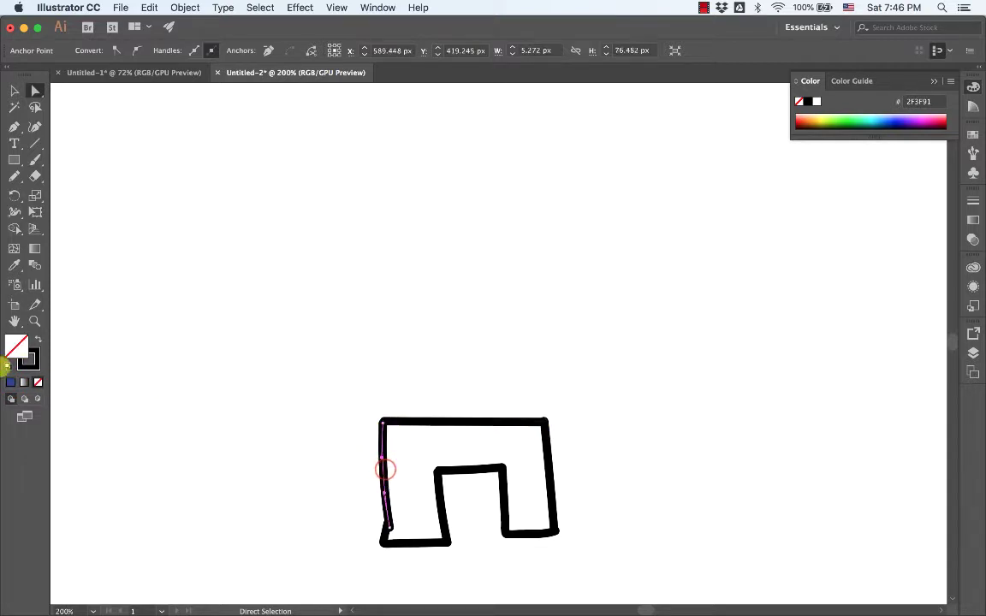
pyautogui.click(12, 386)
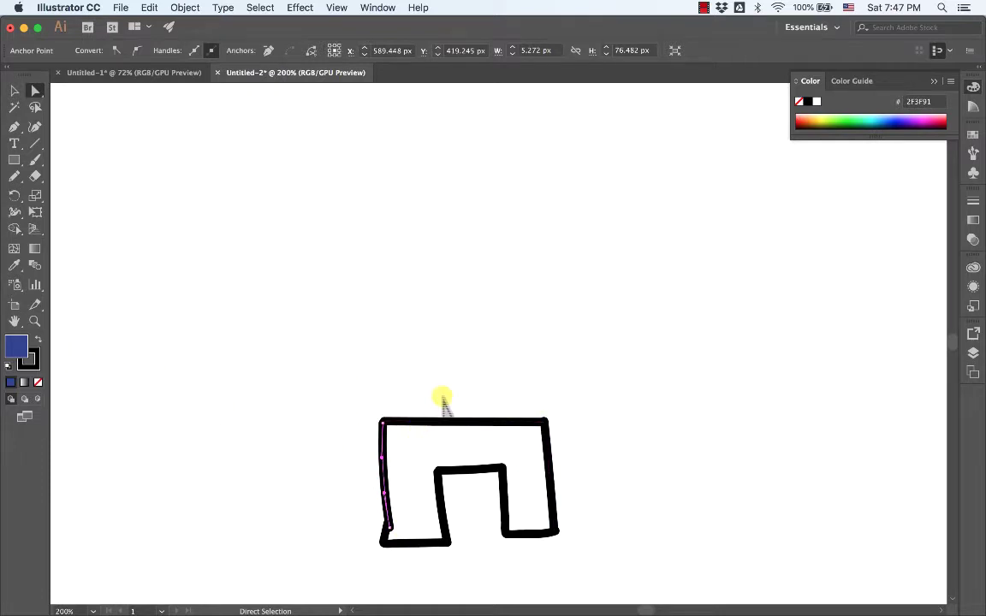
# Select all the strokes of the pants and join them into a single path
pyautogui.moveTo(307, 368); pyautogui.dragTo(635, 567)
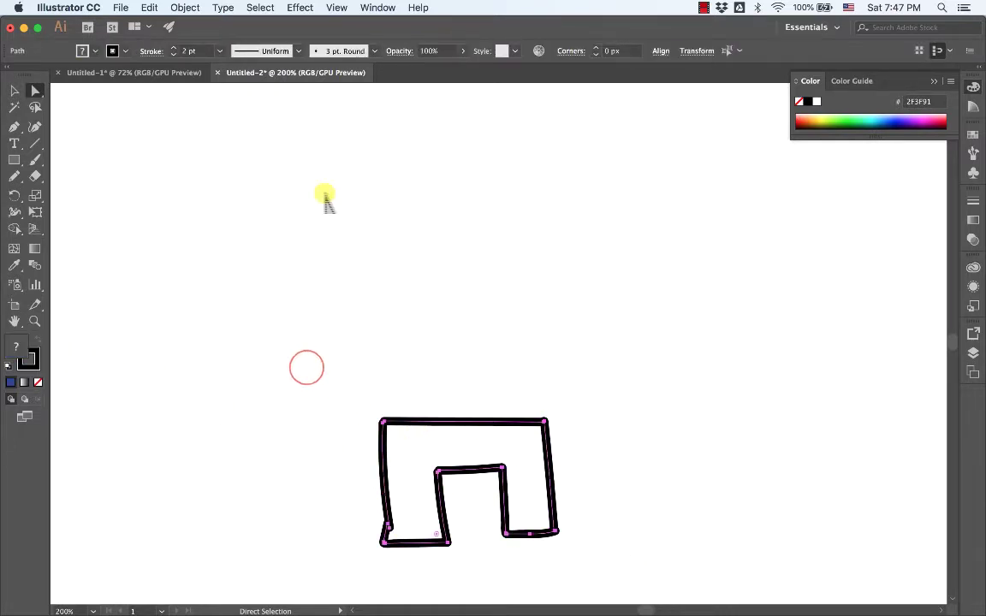
pyautogui.click(185, 7)
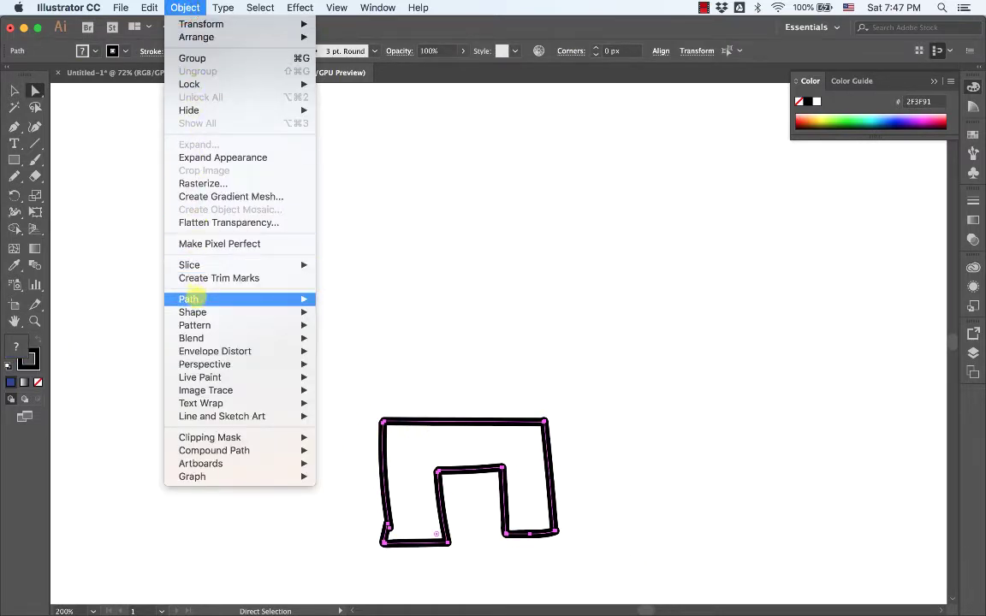
pyautogui.moveTo(274, 299)
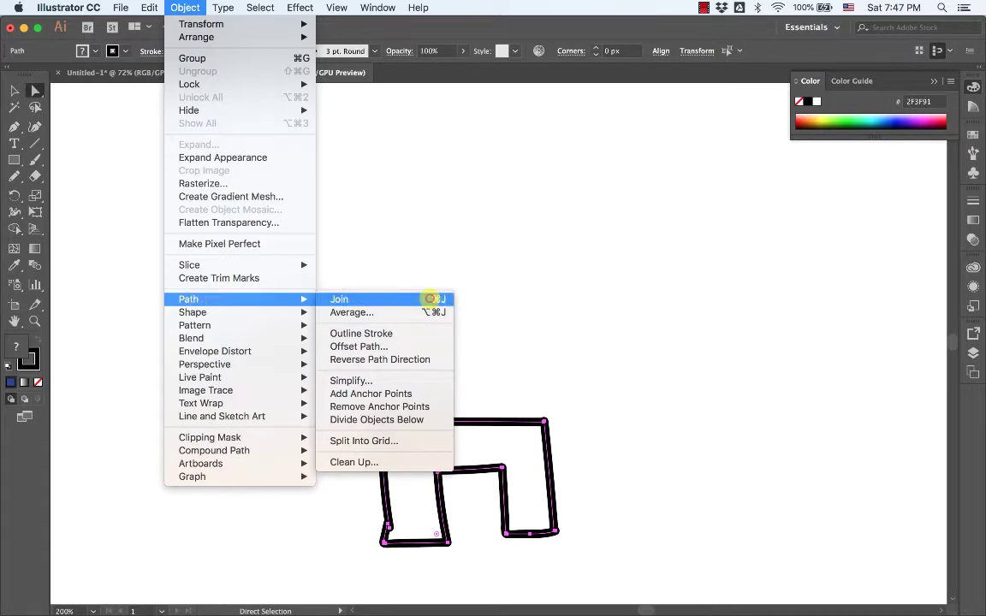
pyautogui.click(430, 298)
pyautogui.click(534, 302)
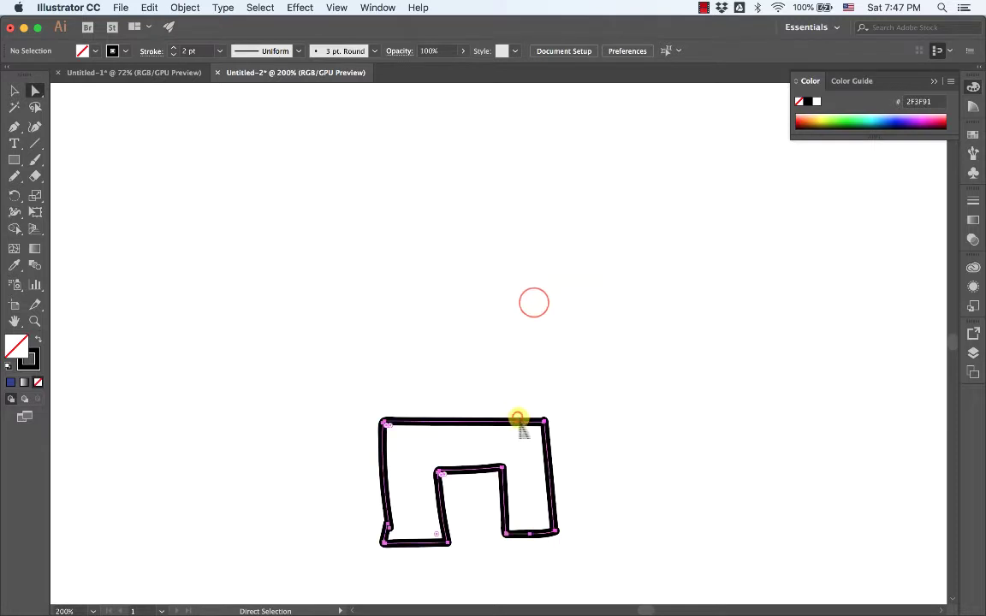
# Fill the joined pants path with light green 99B779
pyautogui.click(518, 420)
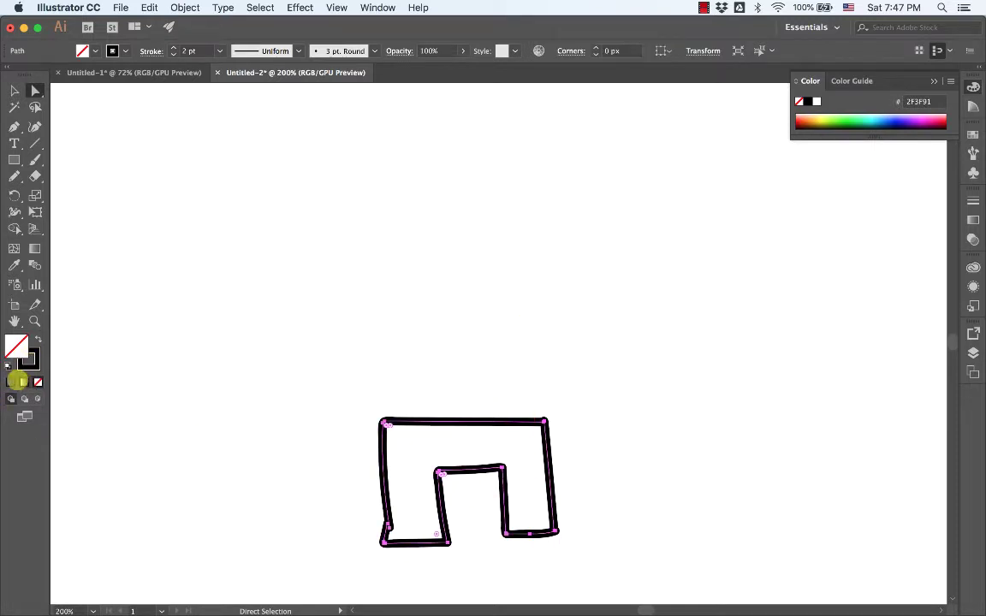
pyautogui.click(12, 382)
pyautogui.doubleClick(19, 346)
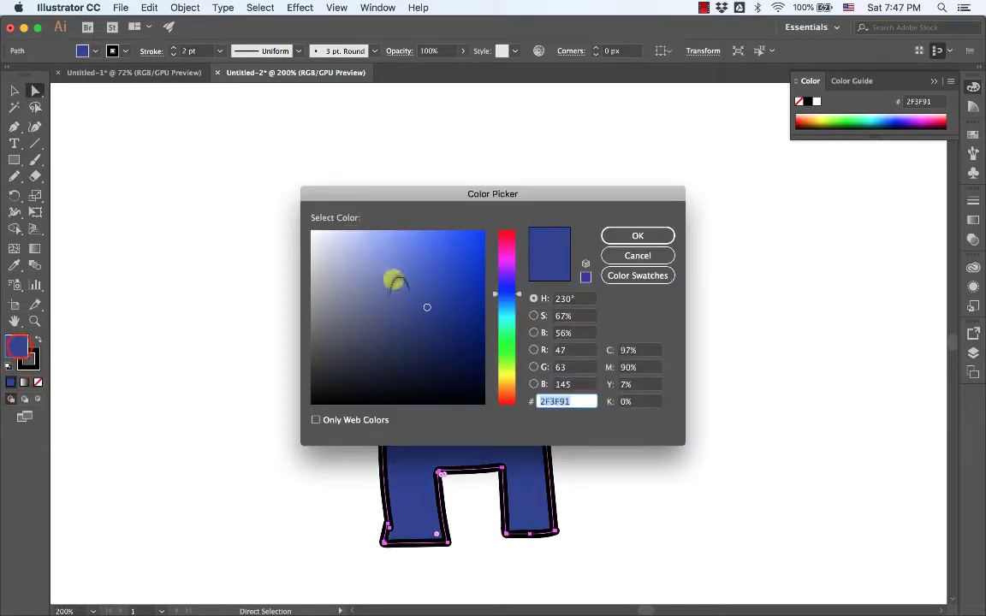
pyautogui.click(505, 360)
pyautogui.click(368, 327)
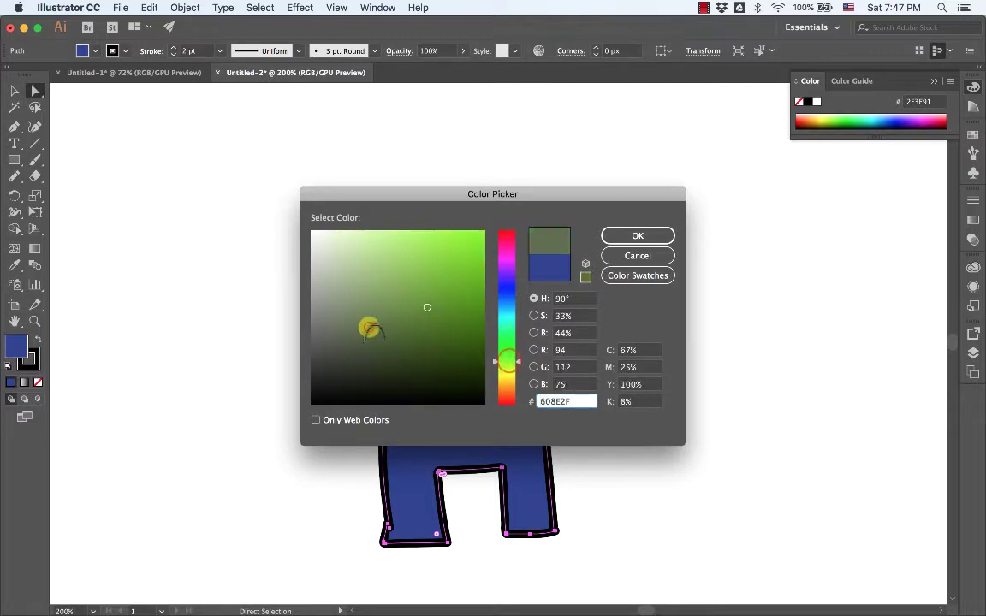
pyautogui.click(371, 277)
pyautogui.click(609, 238)
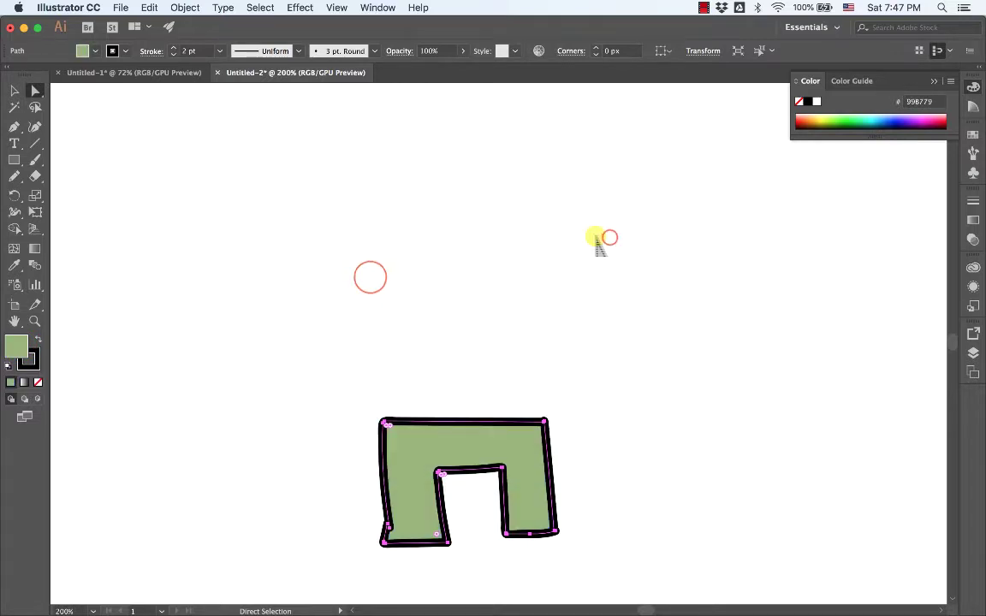
pyautogui.click(589, 238)
# Show Layer 2, Layer 3, Layer 1 and Layer 5 again alongside the pants, leaving Layer 4 hidden
pyautogui.click(974, 353)
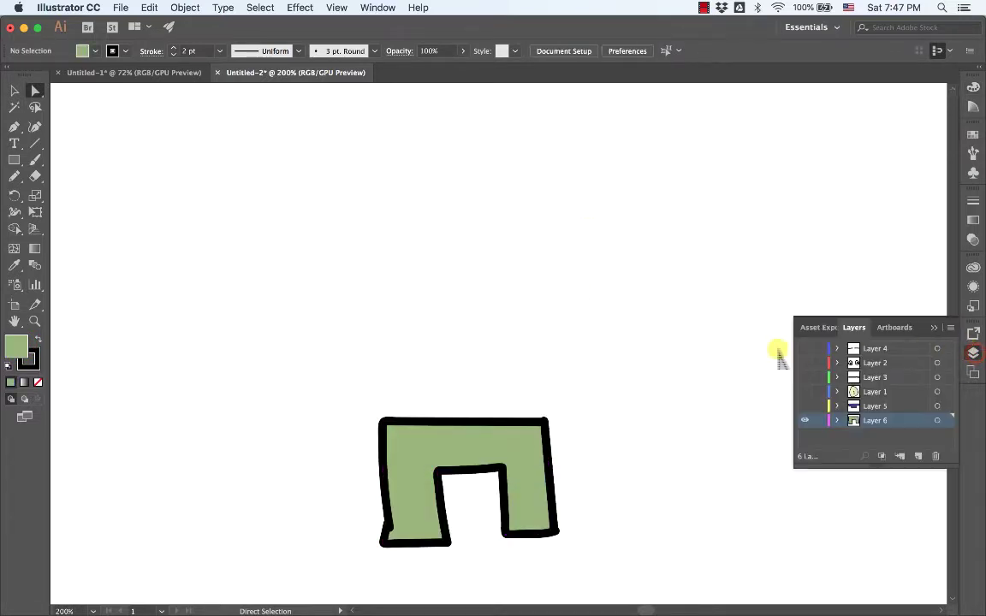
pyautogui.moveTo(805, 367); pyautogui.dragTo(806, 363)
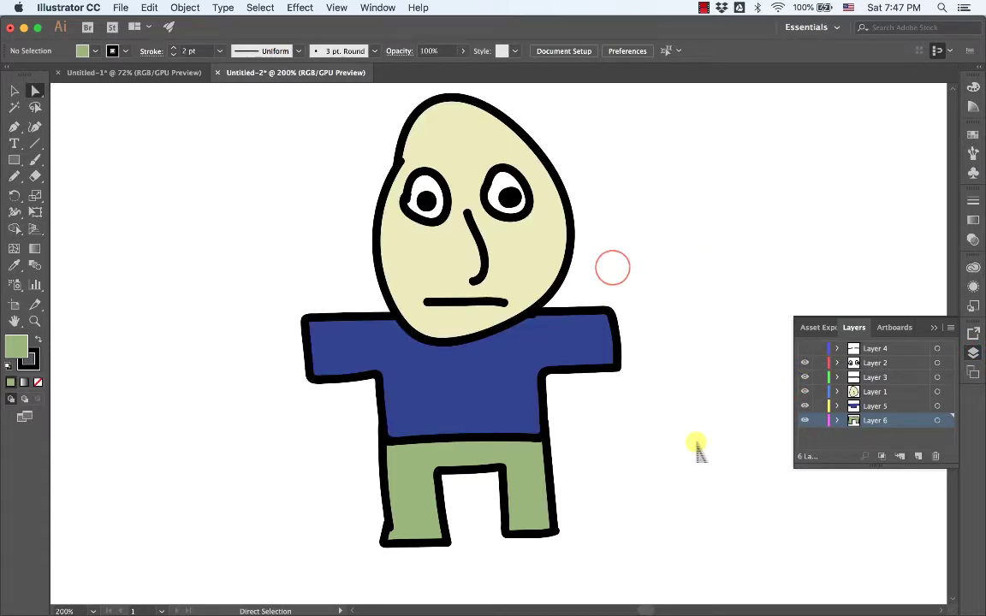
pyautogui.moveTo(652, 428); pyautogui.dragTo(670, 377)
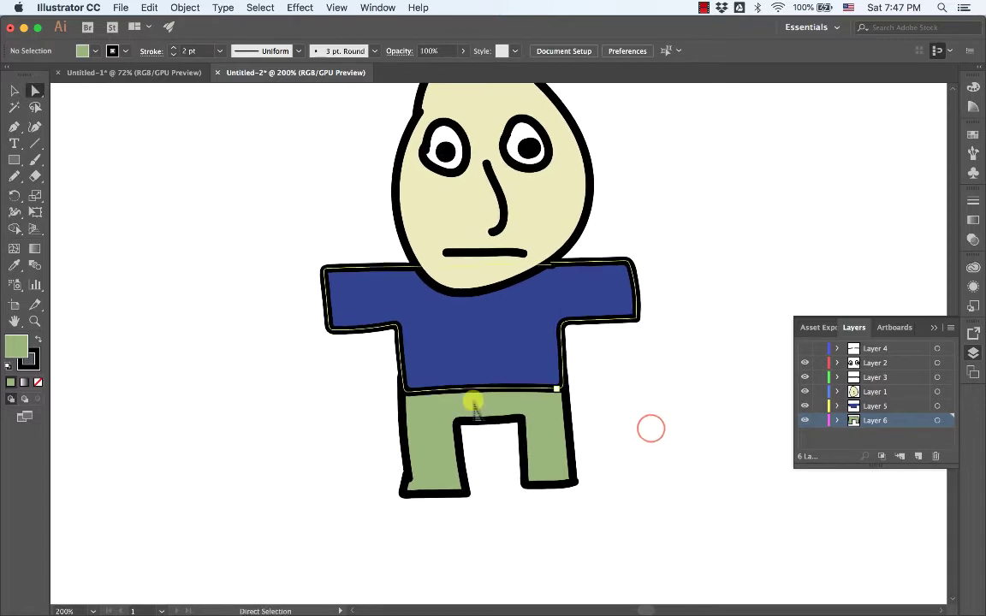
# Paint a spiky hand outline at the end of each sleeve, placing each hand on its own new layer between the shirt and pants layers
pyautogui.click(31, 157)
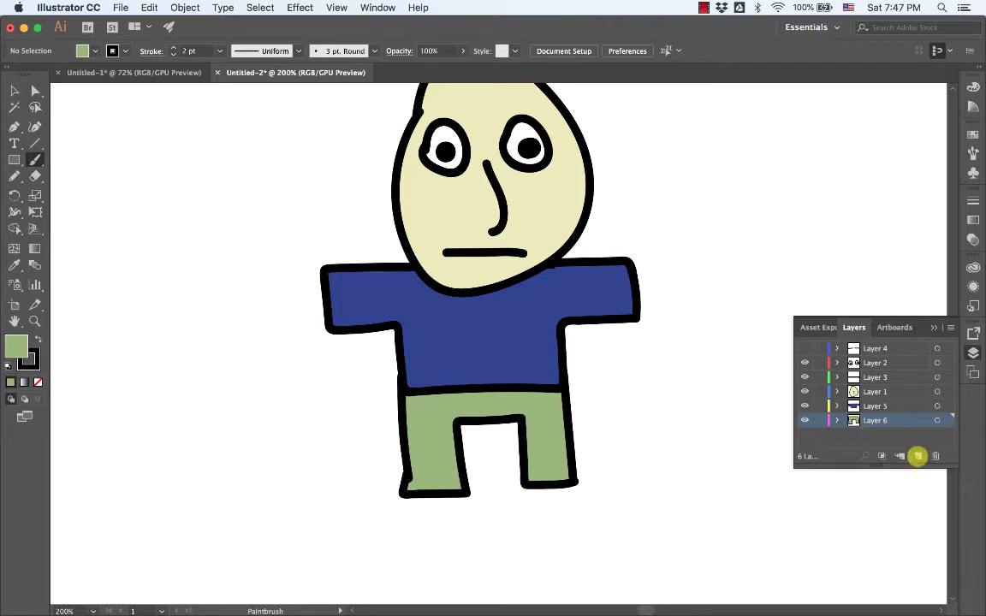
pyautogui.click(918, 456)
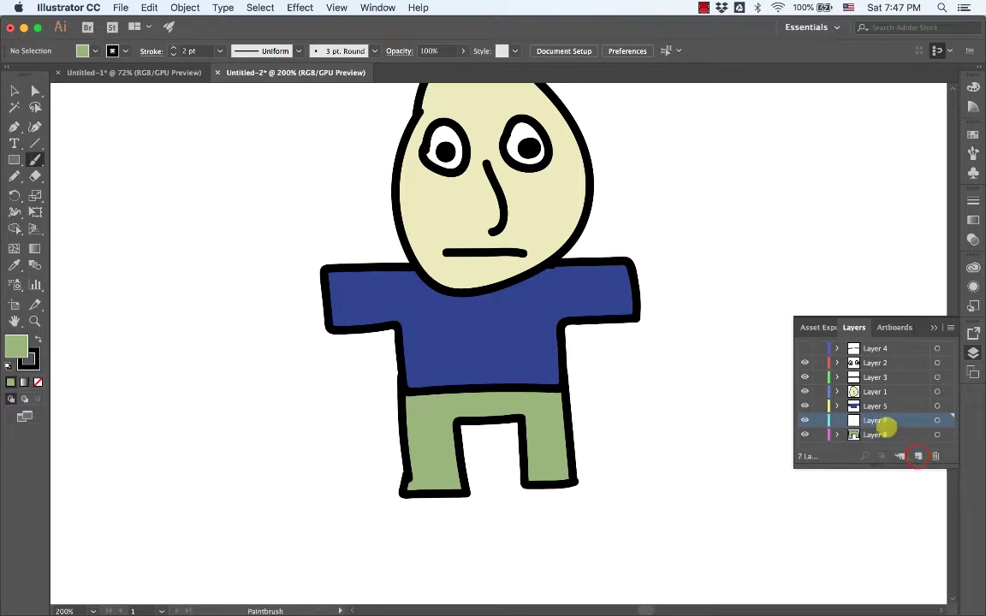
pyautogui.click(874, 421)
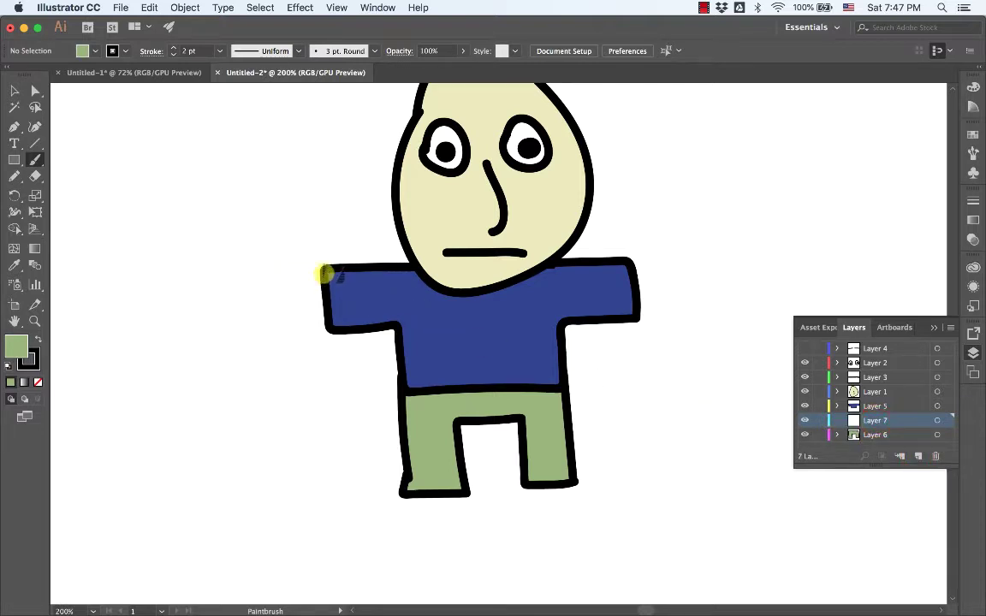
pyautogui.moveTo(326, 275)
pyautogui.mouseDown()
pyautogui.moveTo(281, 256)
pyautogui.moveTo(303, 285)
pyautogui.moveTo(241, 292)
pyautogui.moveTo(280, 306)
pyautogui.moveTo(254, 330)
pyautogui.moveTo(282, 343)
pyautogui.moveTo(318, 328)
pyautogui.moveTo(324, 271)
pyautogui.mouseUp()
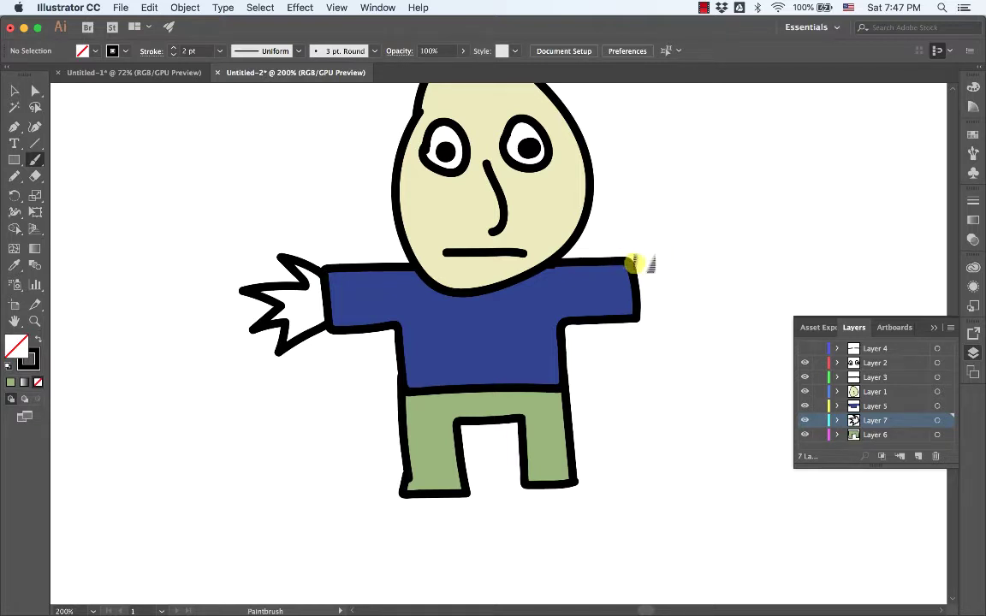
pyautogui.click(918, 455)
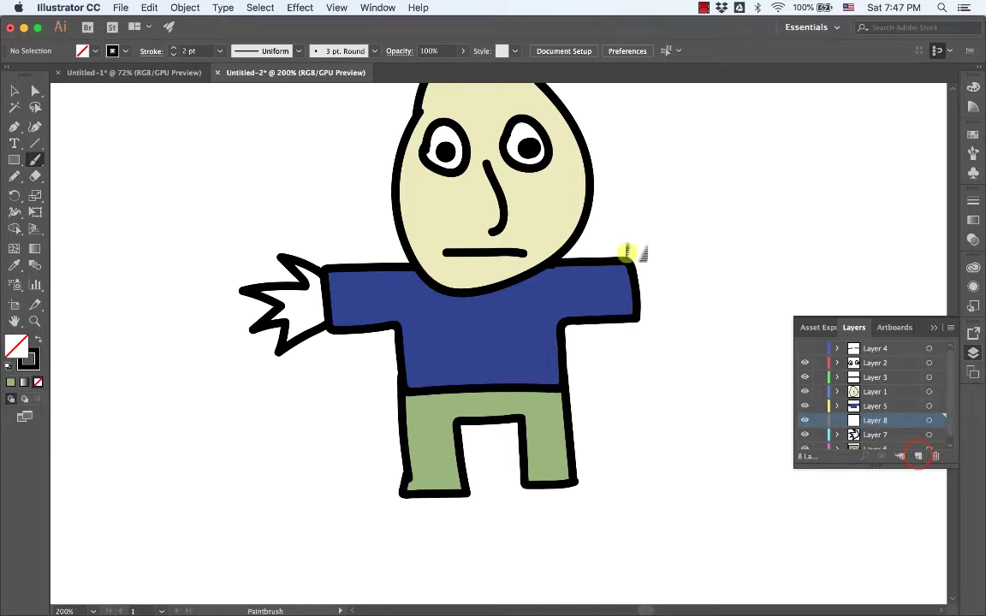
pyautogui.moveTo(652, 248)
pyautogui.mouseDown()
pyautogui.moveTo(626, 316)
pyautogui.moveTo(703, 319)
pyautogui.moveTo(681, 303)
pyautogui.moveTo(687, 283)
pyautogui.moveTo(653, 248)
pyautogui.mouseUp()
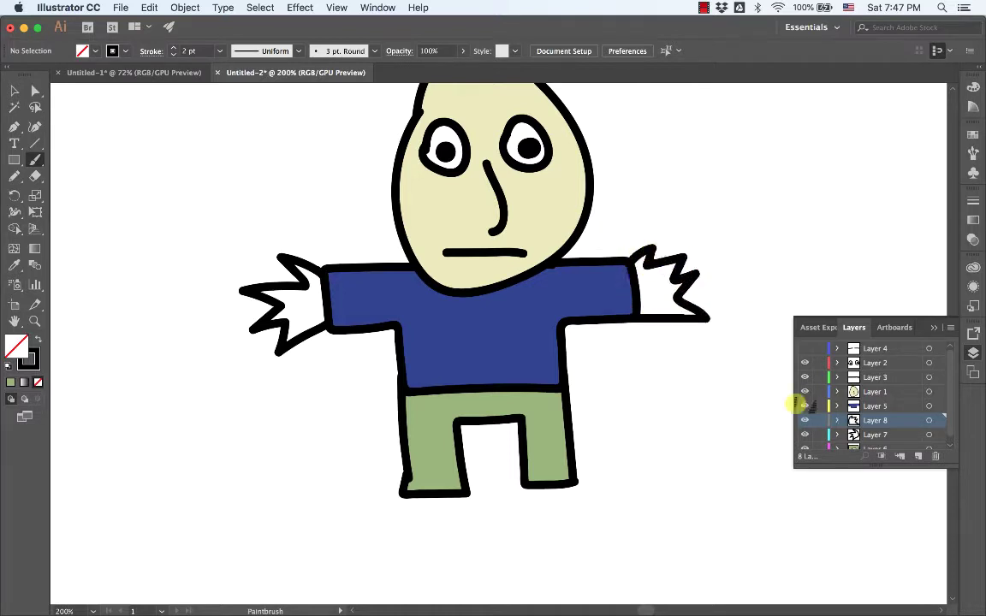
# Add a layer beneath the shirt layer and paint an outward-pointing shoe outline under each pant leg on it
pyautogui.click(918, 456)
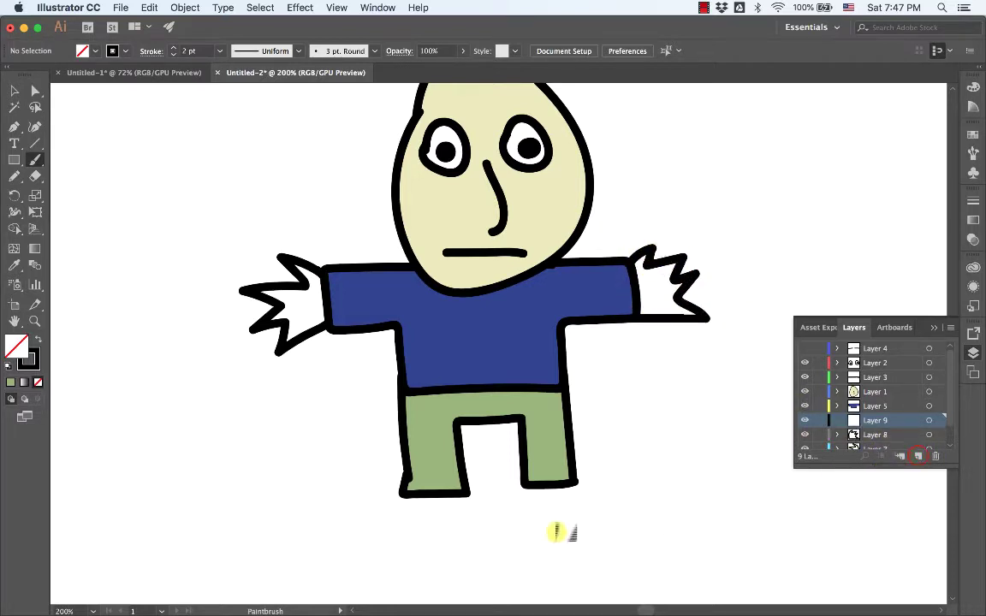
pyautogui.moveTo(409, 490)
pyautogui.mouseDown()
pyautogui.moveTo(348, 517)
pyautogui.moveTo(436, 521)
pyautogui.moveTo(468, 510)
pyautogui.moveTo(454, 488)
pyautogui.moveTo(400, 489)
pyautogui.mouseUp()
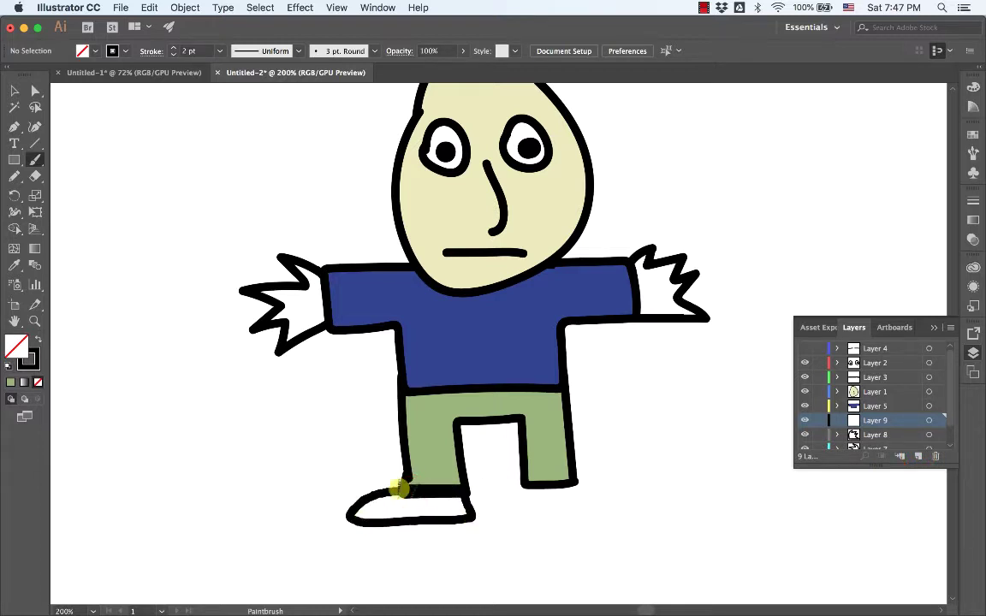
pyautogui.moveTo(524, 486)
pyautogui.mouseDown()
pyautogui.moveTo(610, 499)
pyautogui.moveTo(619, 487)
pyautogui.moveTo(528, 484)
pyautogui.mouseUp()
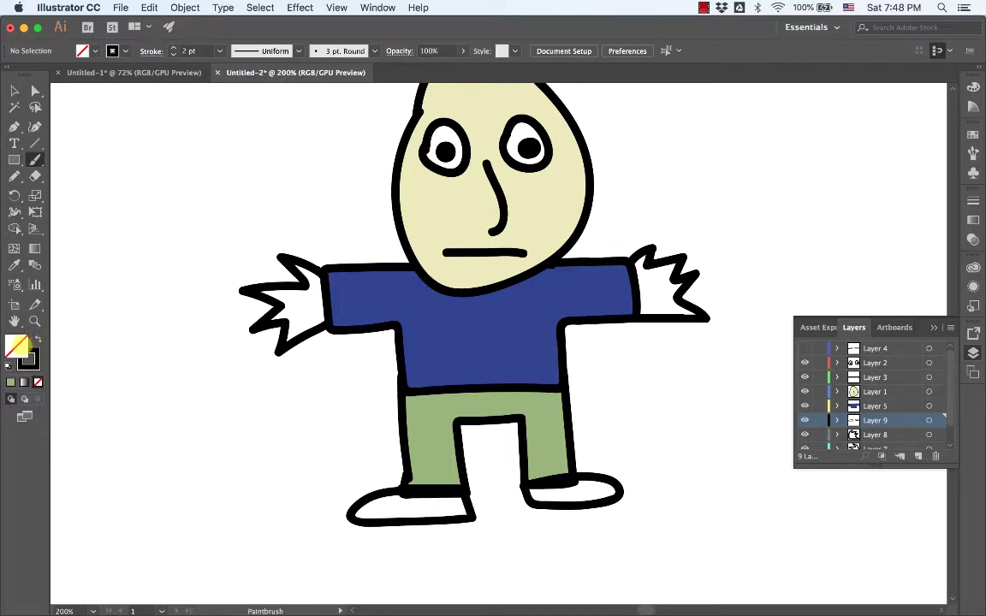
# Select the outlines of both hands together for recoloring
pyautogui.click(35, 91)
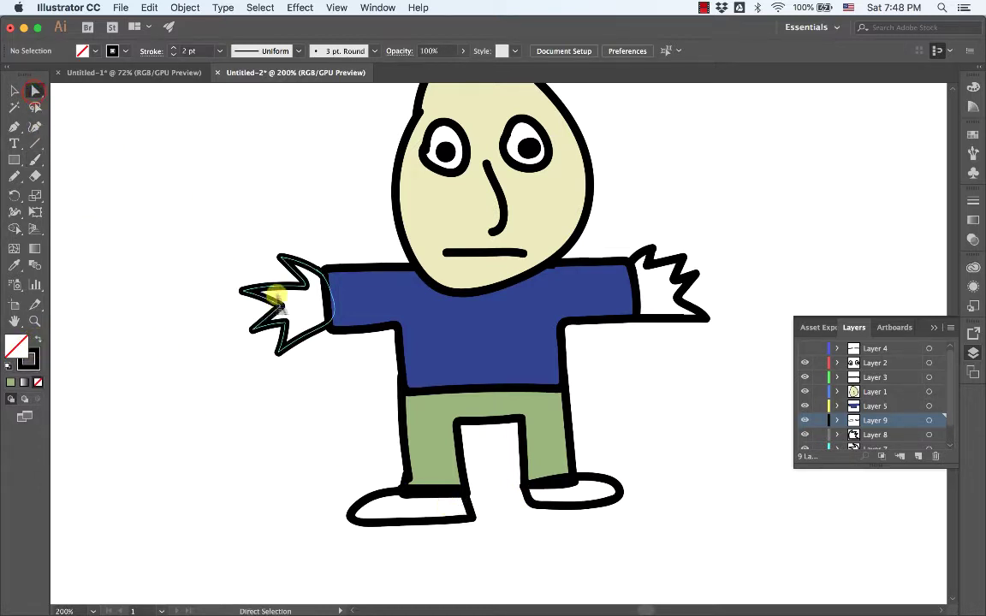
pyautogui.click(277, 287)
pyautogui.keyDown('shift'); pyautogui.click(669, 262); pyautogui.keyUp('shift')
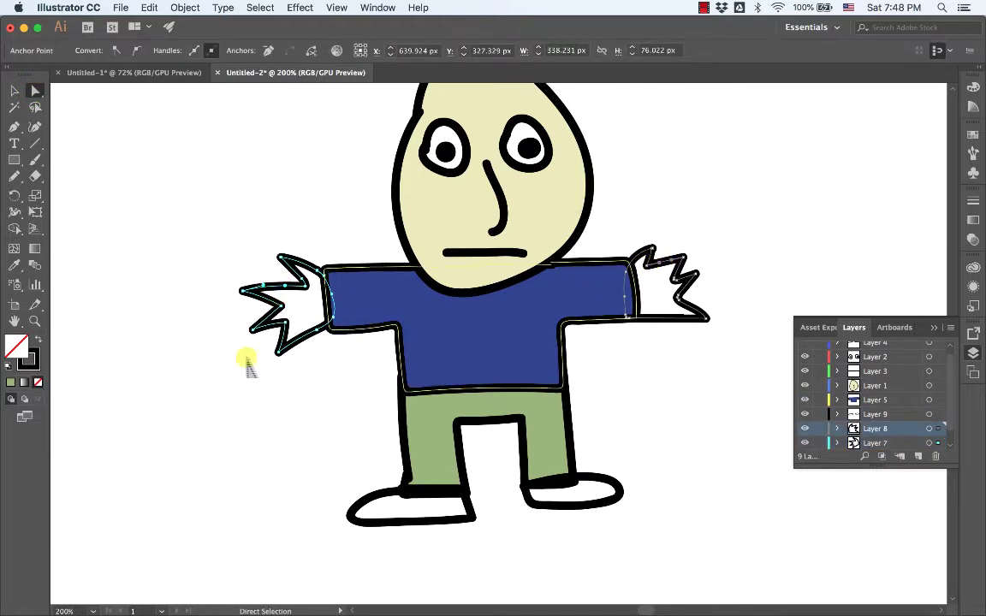
pyautogui.click(10, 382)
pyautogui.doubleClick(16, 346)
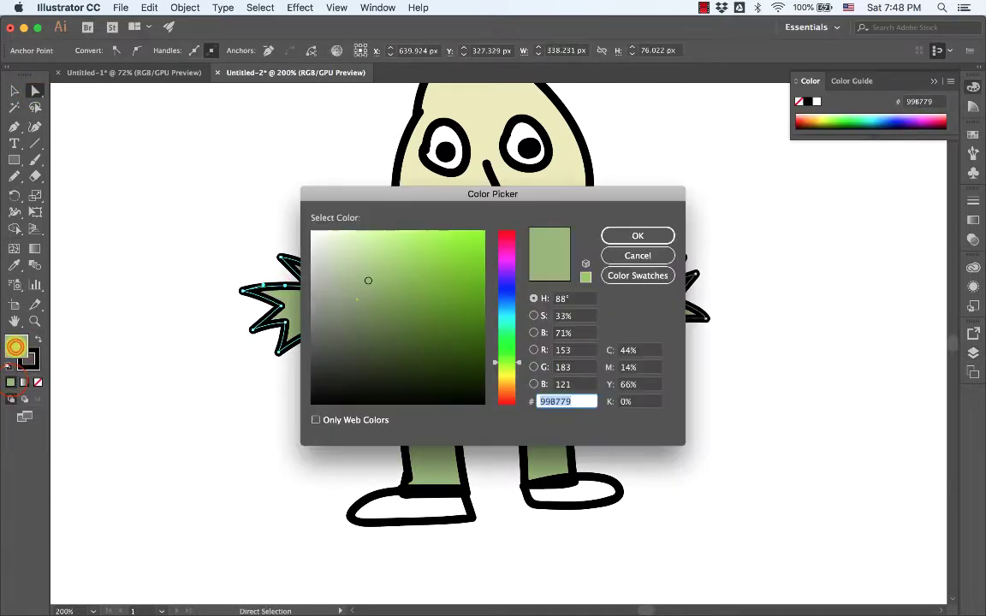
pyautogui.click(415, 281)
pyautogui.moveTo(458, 199); pyautogui.dragTo(204, 303)
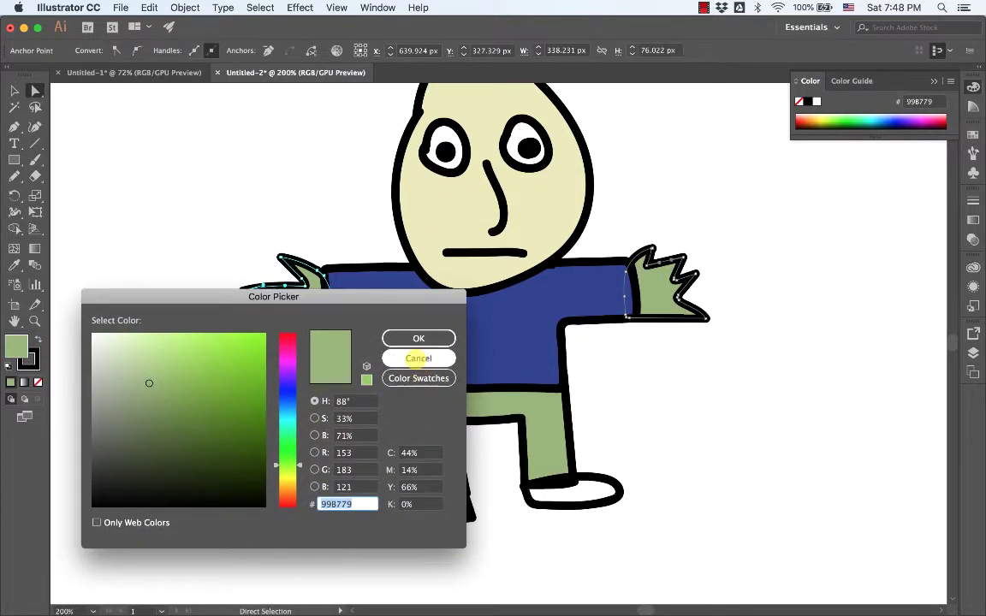
pyautogui.click(418, 359)
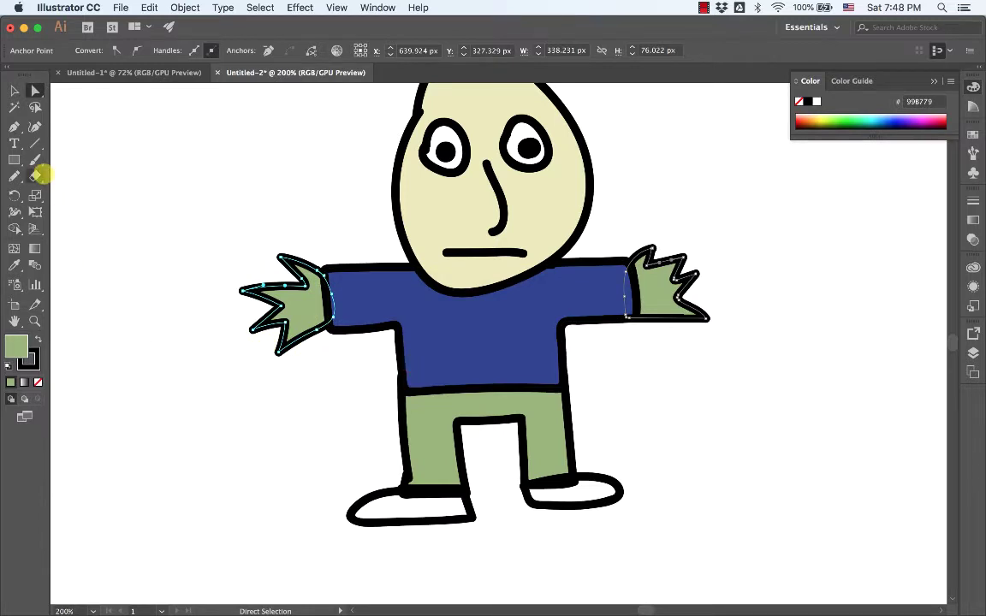
# Fill both selected hands with the head's skin color EAEAB9, sampled from the face with the Eyedropper
pyautogui.click(13, 266)
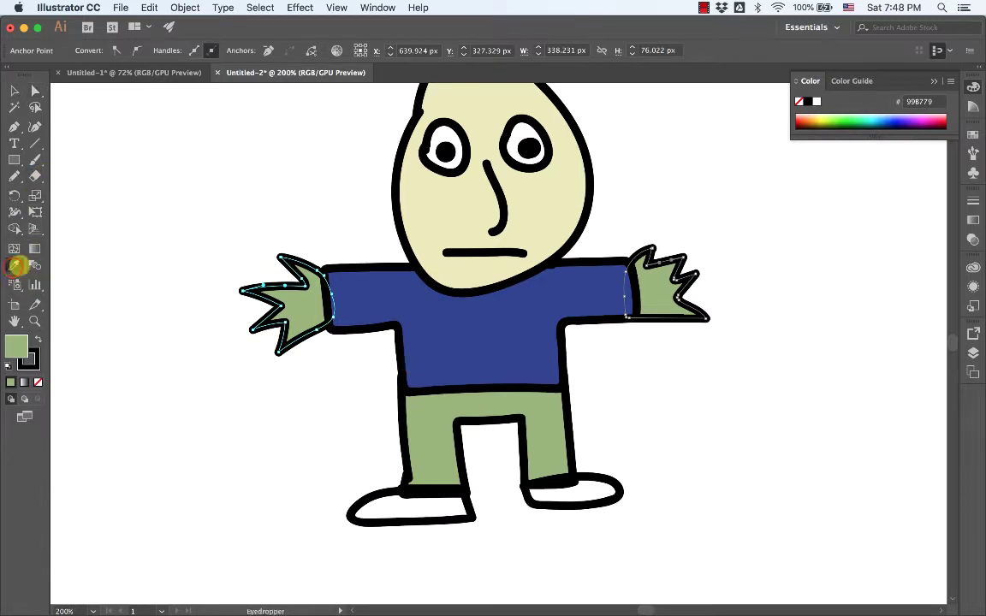
pyautogui.click(460, 222)
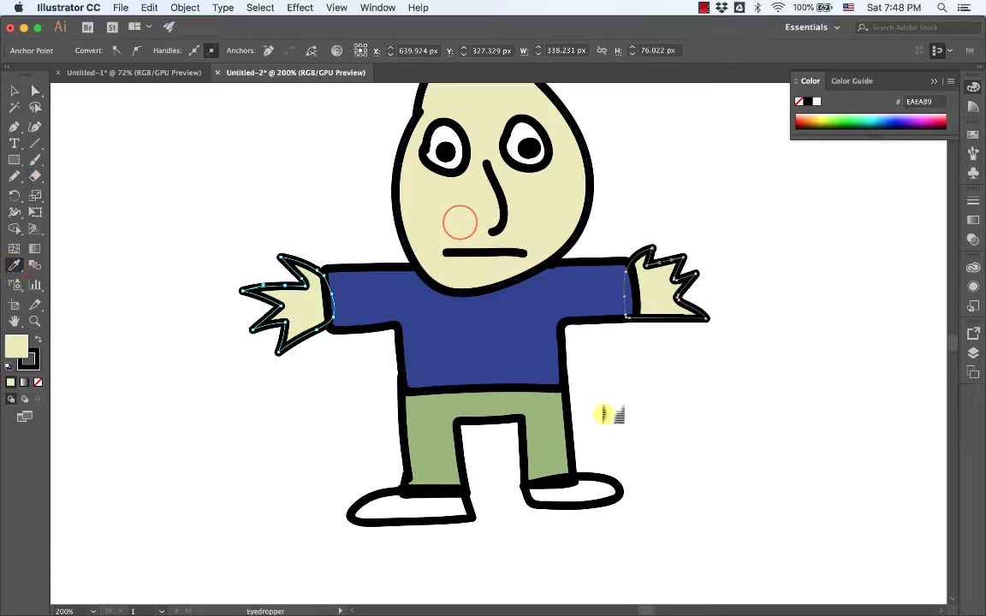
# Select both shoe outlines, fill them with dark gray 545453 and deselect them
pyautogui.click(438, 520)
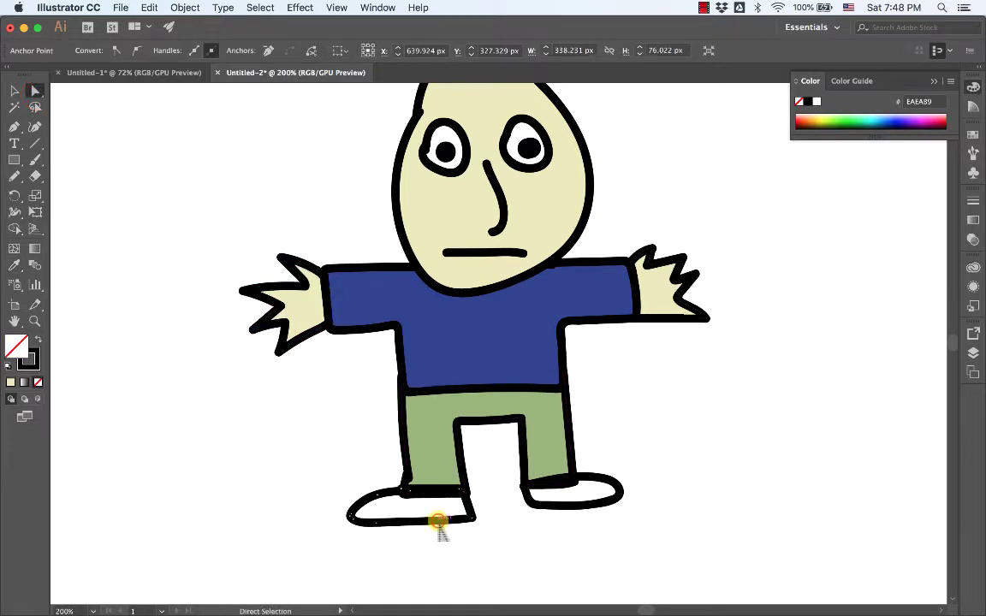
pyautogui.keyDown('shift'); pyautogui.click(581, 507); pyautogui.keyUp('shift')
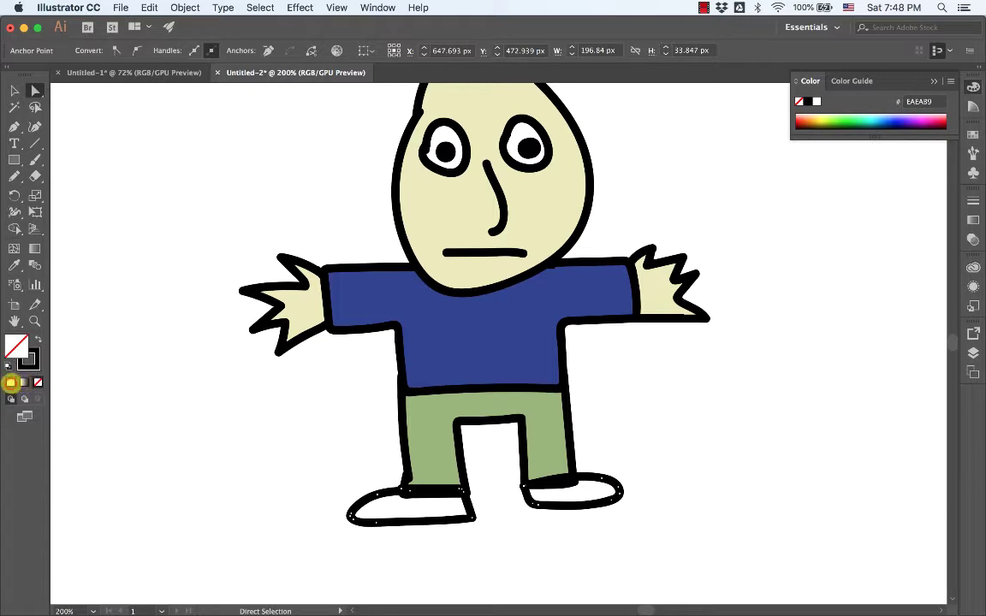
pyautogui.click(10, 383)
pyautogui.doubleClick(18, 345)
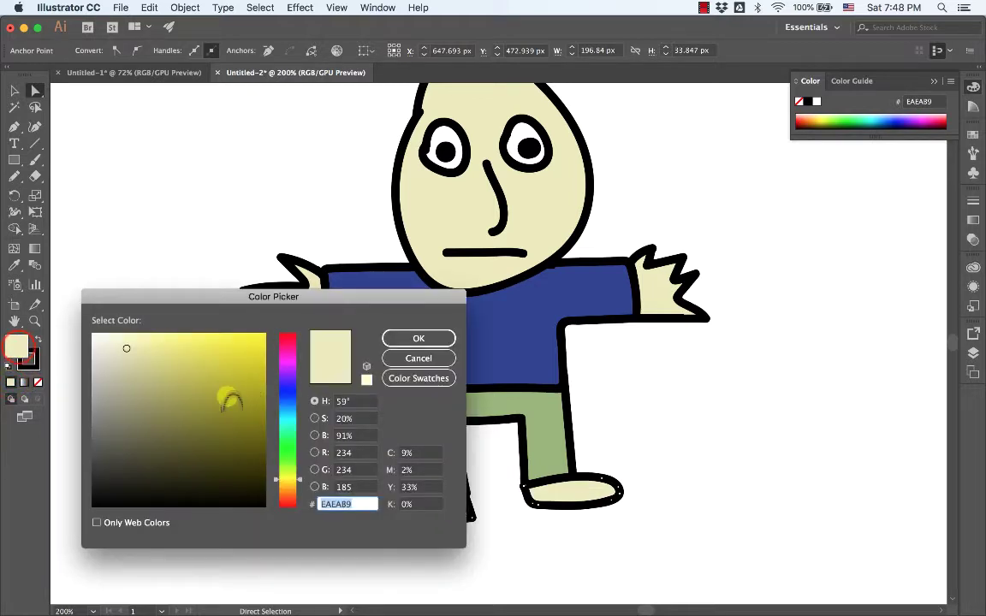
pyautogui.moveTo(106, 492); pyautogui.dragTo(94, 451)
pyautogui.click(433, 338)
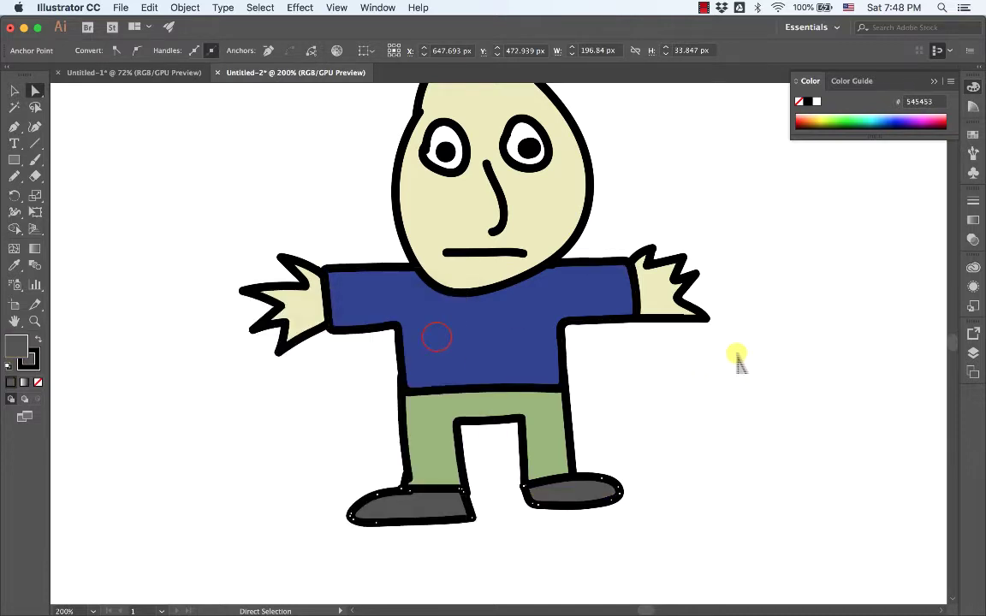
pyautogui.click(737, 353)
pyautogui.moveTo(778, 338); pyautogui.dragTo(739, 390)
pyautogui.moveTo(758, 390); pyautogui.dragTo(760, 384)
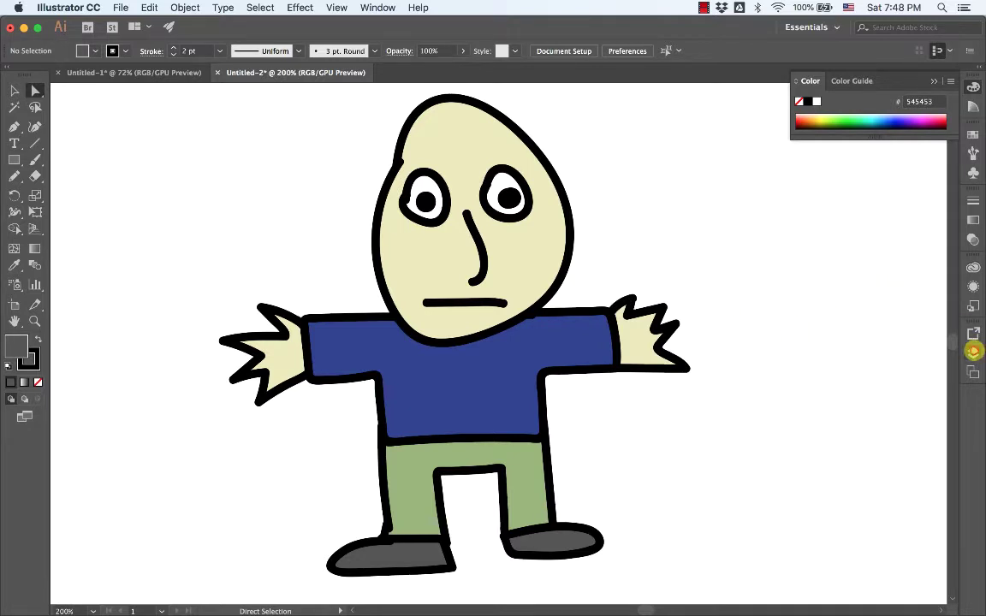
# Rename Layer 4 as "eye blink" and Layer 2 as "eyes open"
pyautogui.click(974, 352)
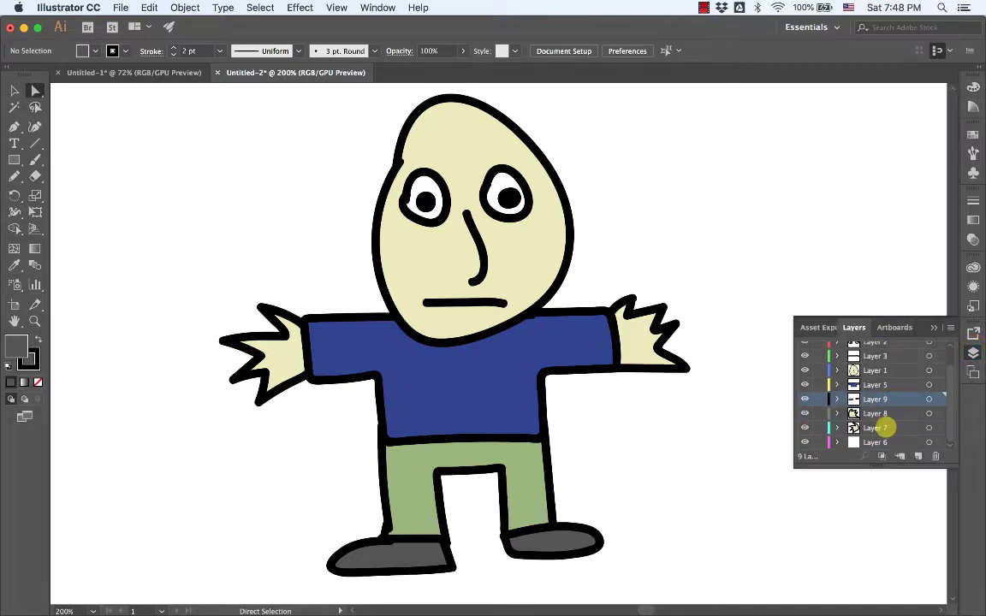
pyautogui.scroll(-1, 882, 426)
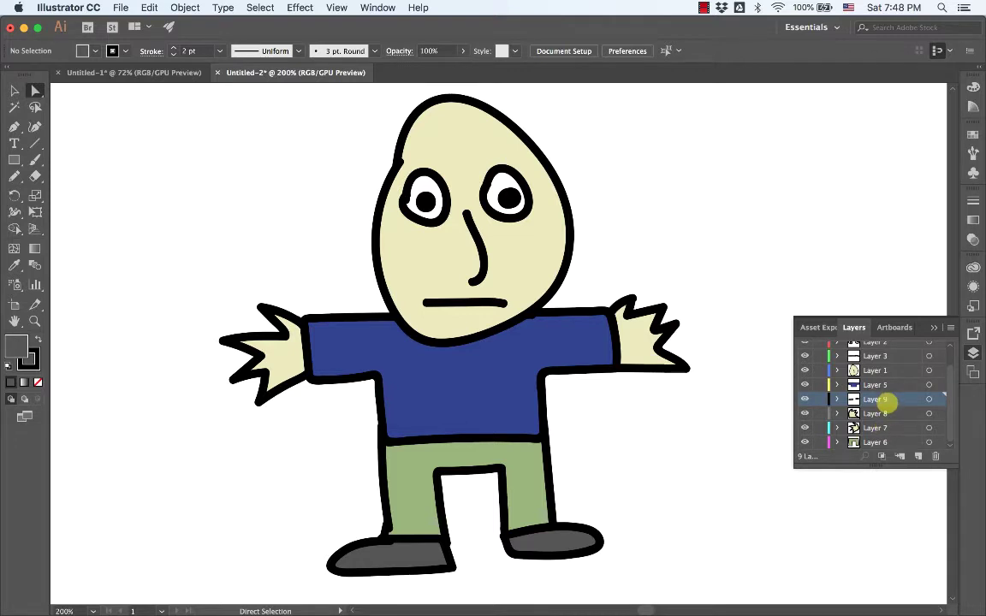
pyautogui.scroll(1, 885, 398)
pyautogui.scroll(-1, 884, 396)
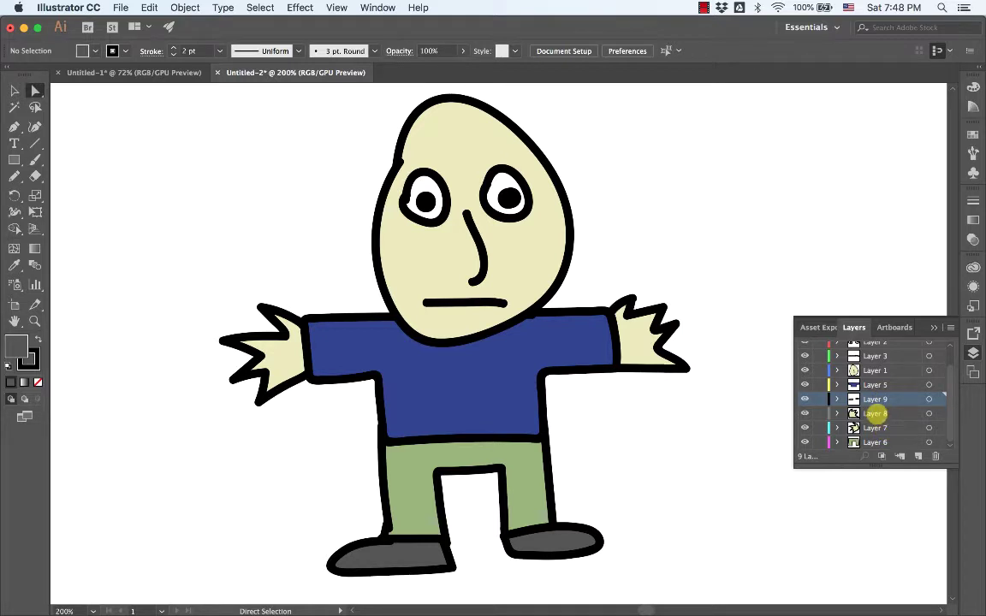
pyautogui.click(875, 413)
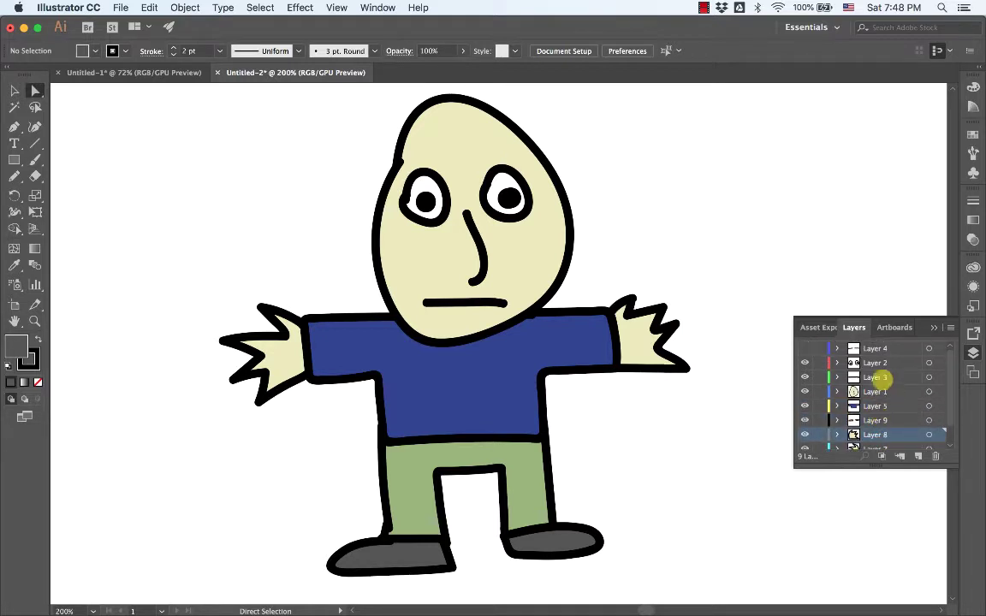
pyautogui.scroll(1, 876, 359)
pyautogui.click(875, 348)
pyautogui.doubleClick(875, 349)
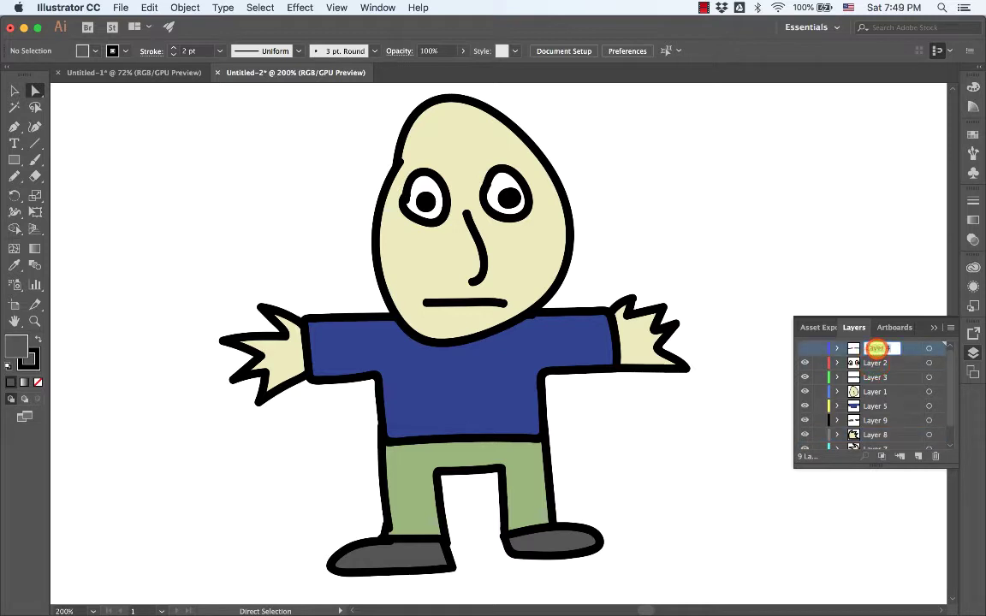
pyautogui.write('eye blink')
pyautogui.doubleClick(875, 363)
pyautogui.write('ey')
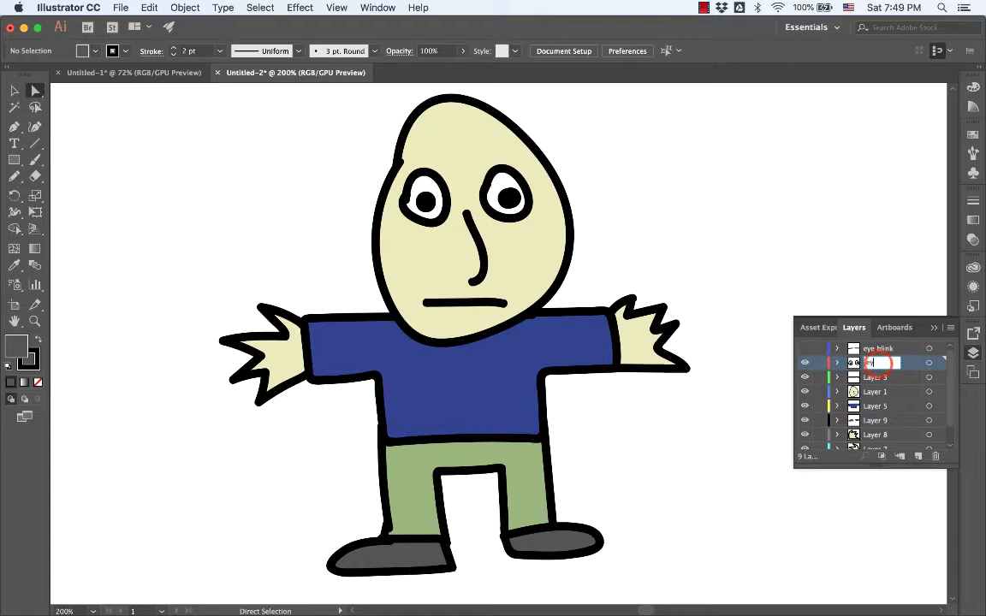
pyautogui.write('es open')
pyautogui.press('Return')
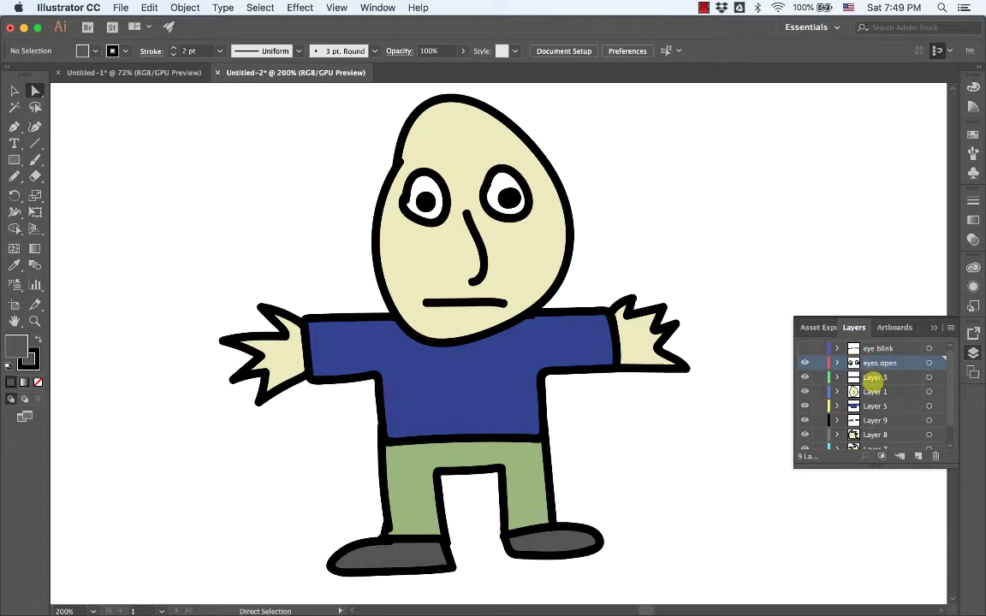
# Rename Layer 3 as "mouth clo" and Layer 1 as "head"
pyautogui.doubleClick(875, 378)
pyautogui.write('mouth clo')
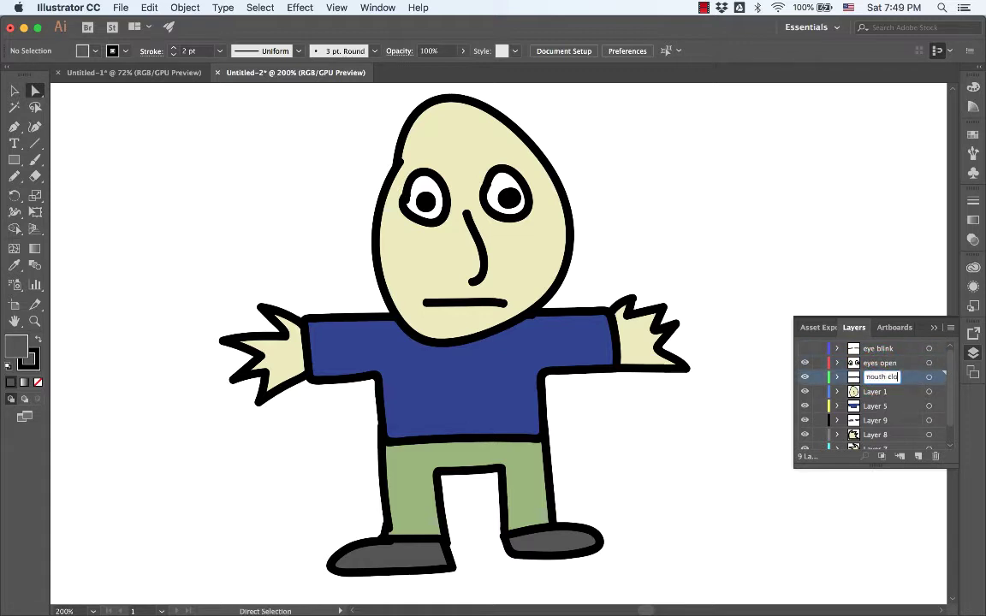
pyautogui.press('Return')
pyautogui.doubleClick(878, 392)
pyautogui.write('head')
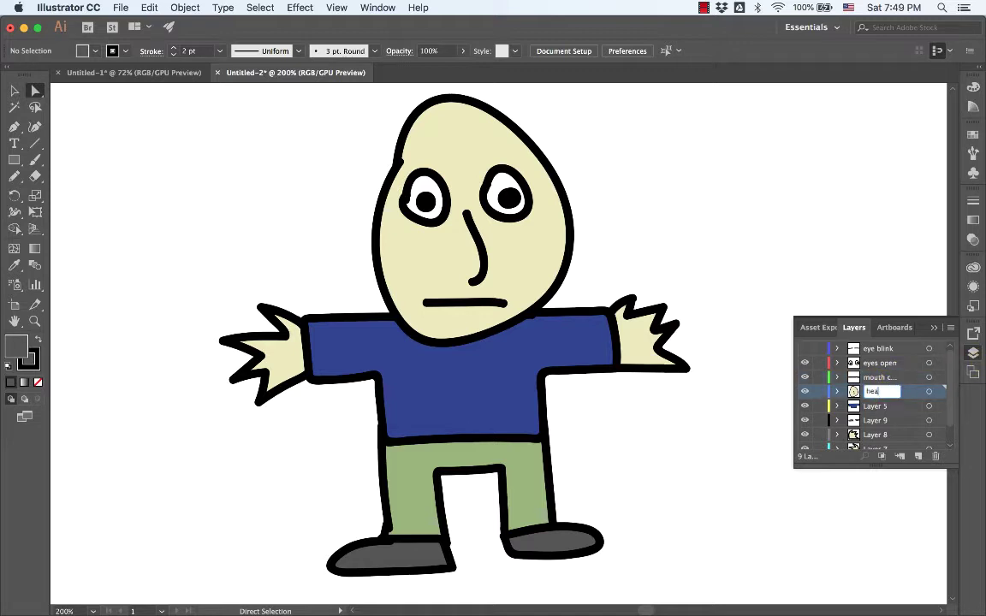
pyautogui.press('Return')
# Rename Layer 5 as "body" and Layer 9 as "shoes"
pyautogui.doubleClick(876, 406)
pyautogui.write('body')
pyautogui.press('Return')
pyautogui.doubleClick(876, 421)
pyautogui.write('shoes')
# Rename Layer 7 as "hand R" and Layer 8 as "Hand L"
pyautogui.scroll(-2, 876, 421)
pyautogui.doubleClick(876, 414)
pyautogui.write('hand')
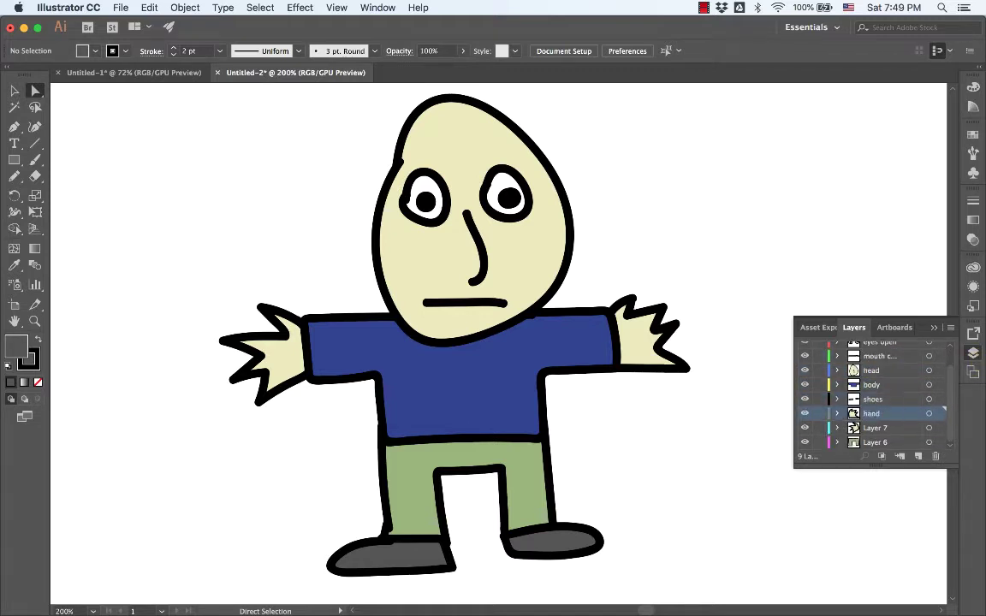
pyautogui.doubleClick(875, 428)
pyautogui.write('hand R')
pyautogui.doubleClick(876, 414)
pyautogui.write('Hand L')
# Rename Layer 6 as "pants"
pyautogui.doubleClick(879, 443)
pyautogui.write('pan')
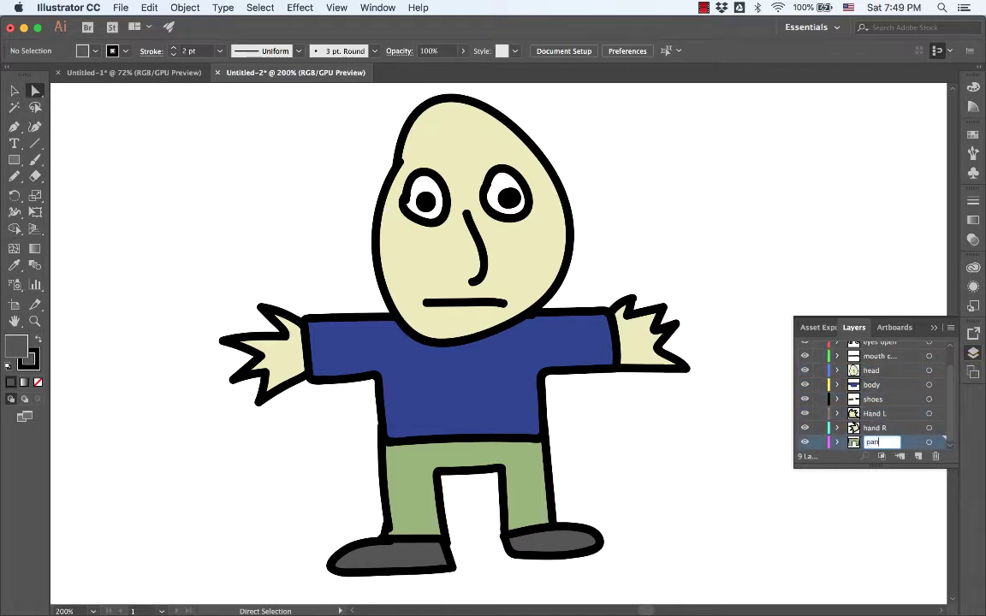
pyautogui.write('ts')
pyautogui.press('Return')
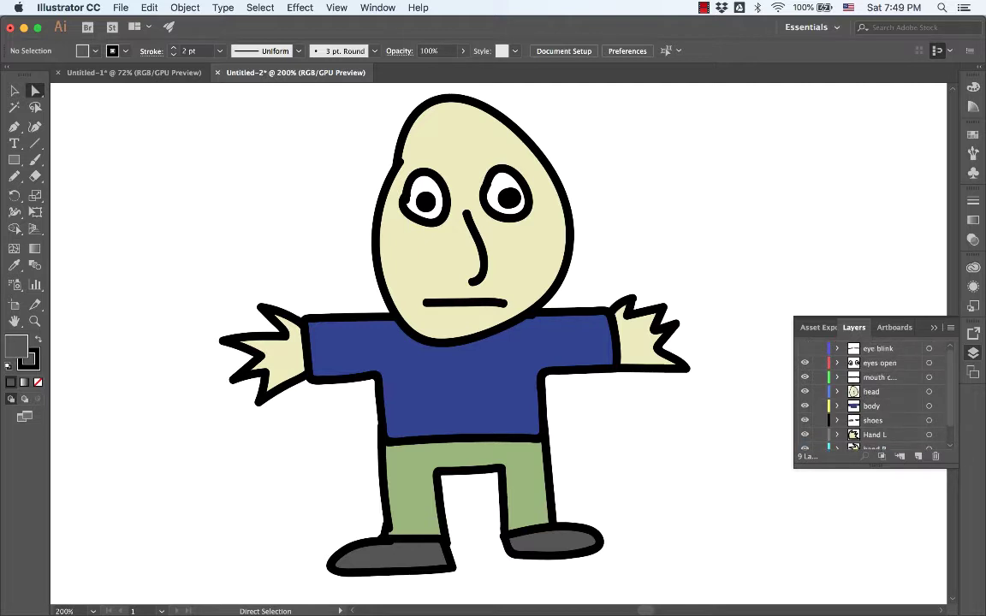
# Select the hand path on Hand L and the shirt path on body in turn to check their layers
pyautogui.click(658, 371)
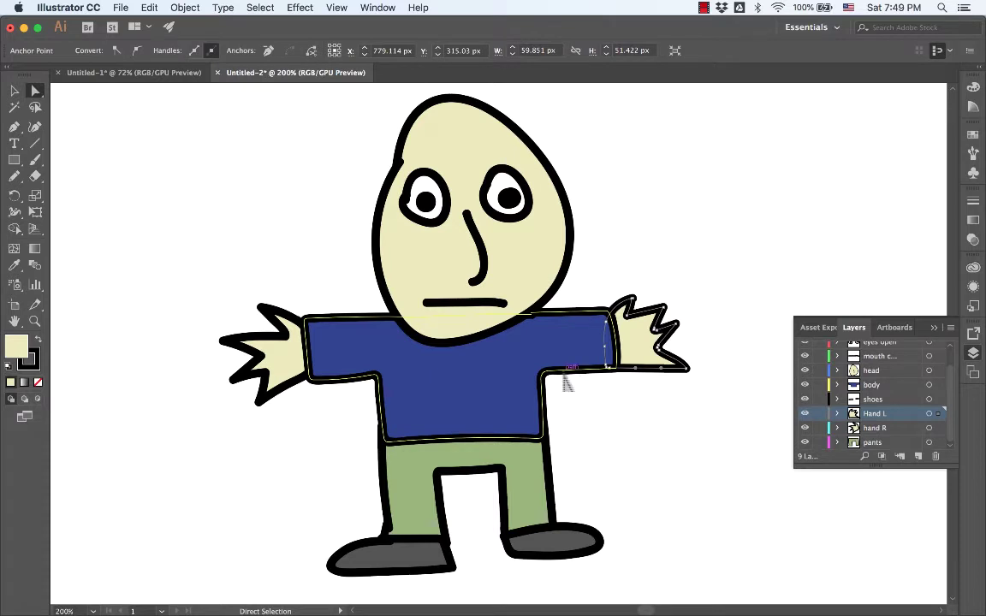
pyautogui.click(361, 383)
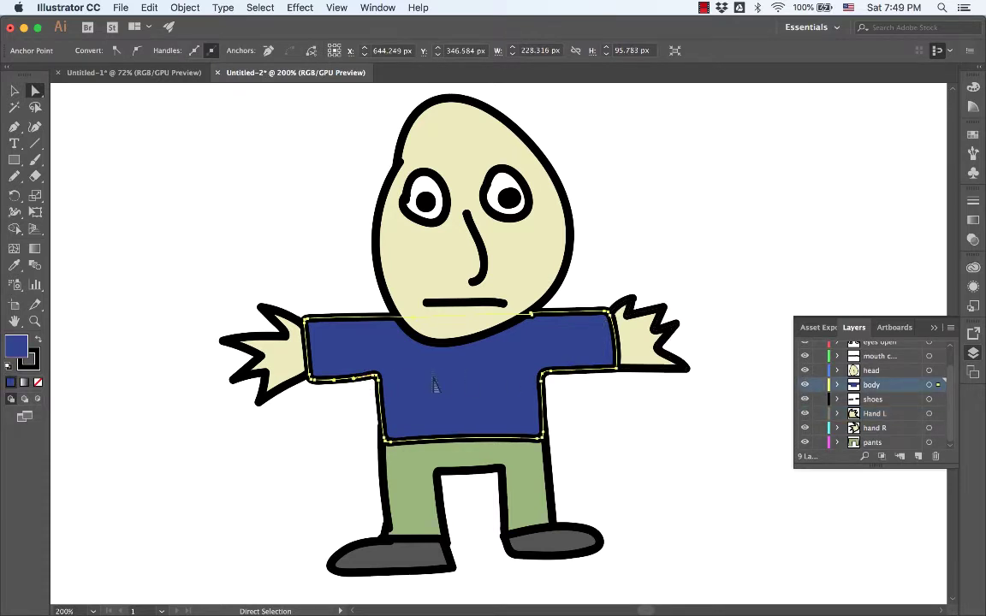
# Redraw both sides of the blue shirt with the Pencil to cut off its sleeves, and add a new layer above body
pyautogui.click(562, 392)
pyautogui.click(584, 371)
pyautogui.click(585, 371)
pyautogui.press('n')
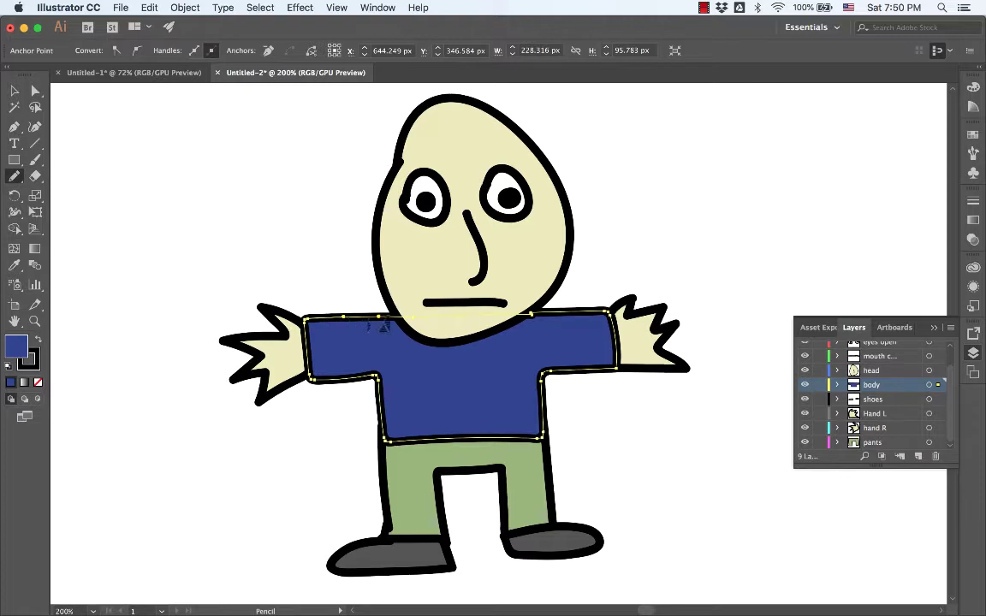
pyautogui.moveTo(376, 376)
pyautogui.mouseDown()
pyautogui.moveTo(374, 355)
pyautogui.moveTo(409, 315)
pyautogui.mouseUp()
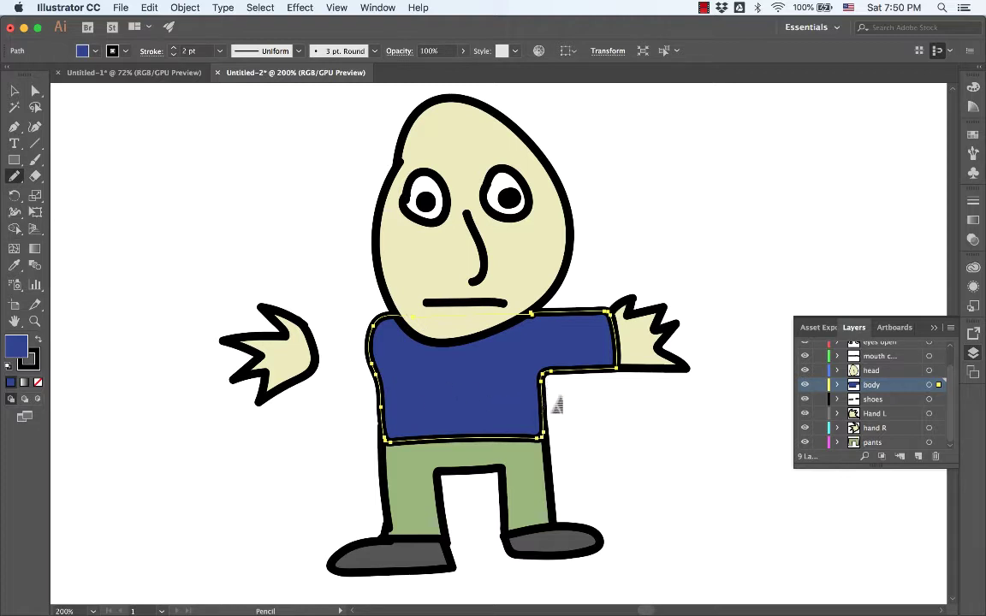
pyautogui.moveTo(548, 381)
pyautogui.mouseDown()
pyautogui.moveTo(548, 316)
pyautogui.moveTo(536, 313)
pyautogui.mouseUp()
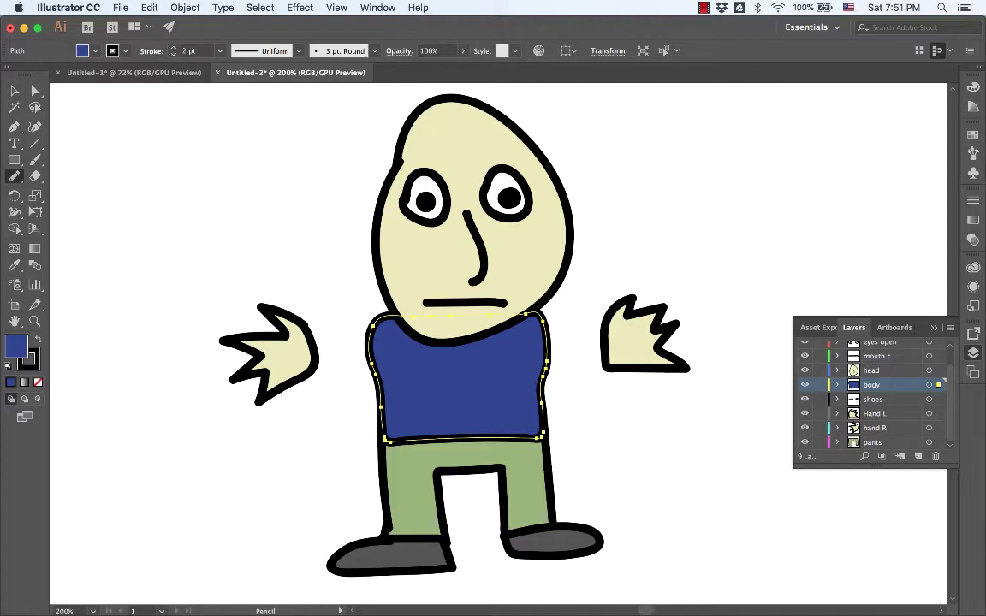
pyautogui.click(919, 457)
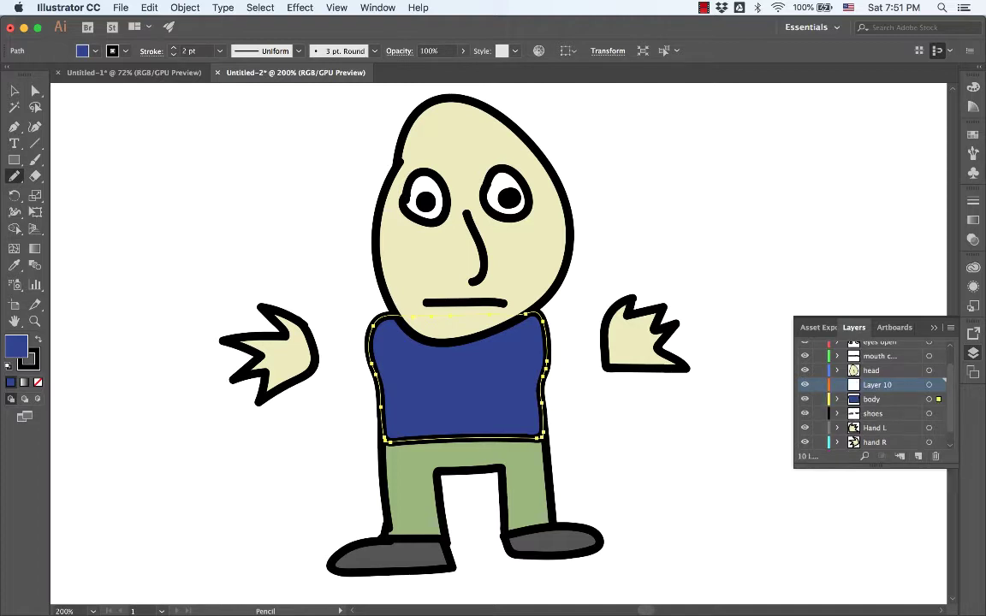
pyautogui.click(35, 159)
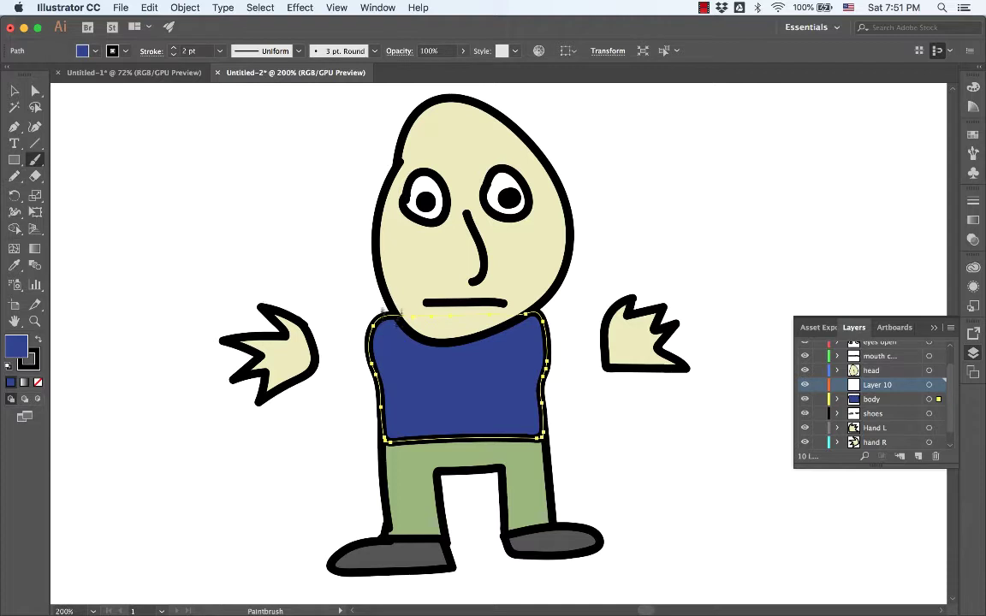
pyautogui.moveTo(381, 315)
pyautogui.mouseDown()
pyautogui.moveTo(312, 317)
pyautogui.moveTo(307, 360)
pyautogui.moveTo(387, 377)
pyautogui.mouseUp()
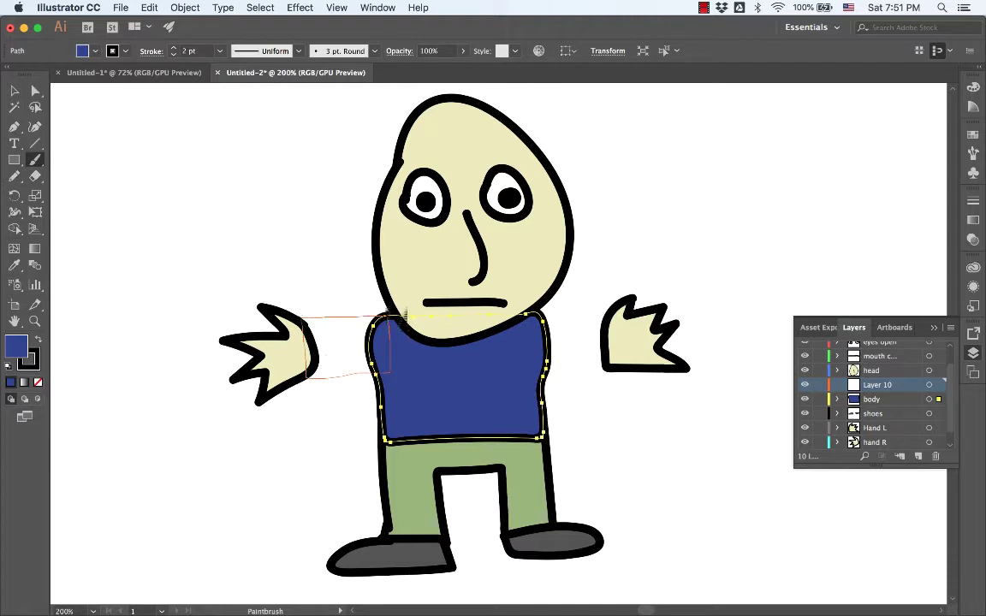
pyautogui.moveTo(404, 315); pyautogui.dragTo(408, 316)
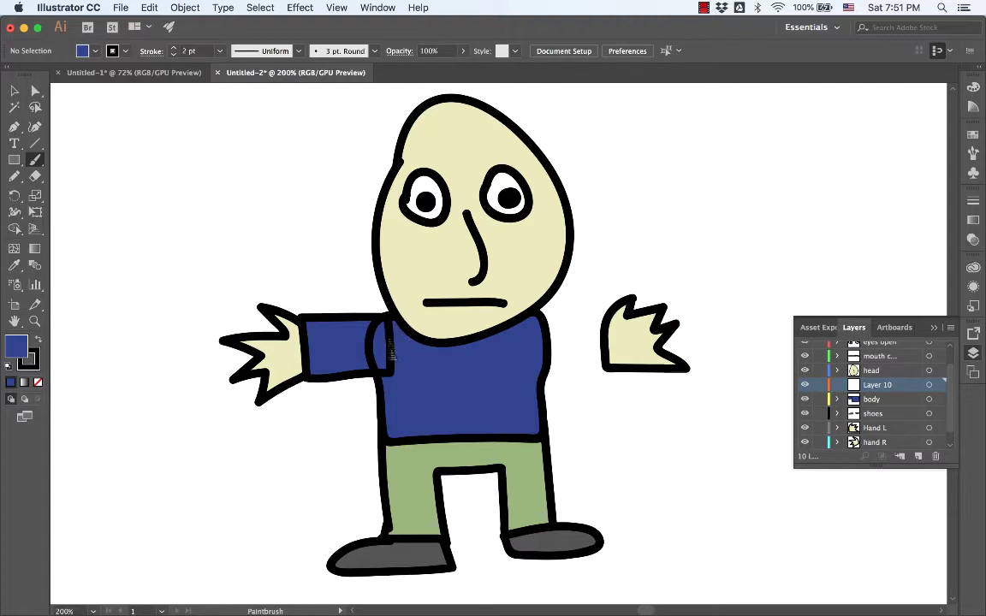
pyautogui.press('super+z')
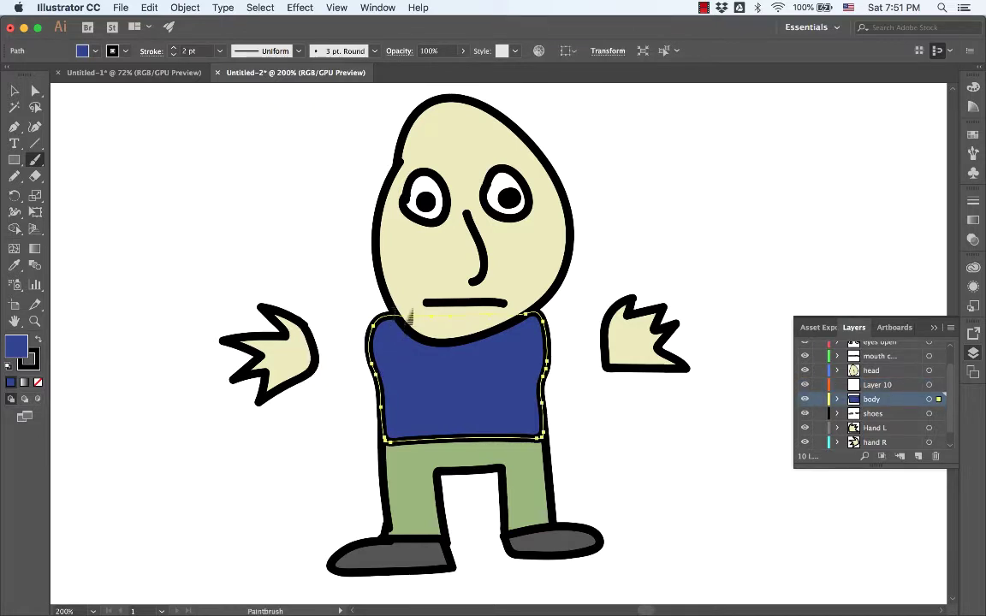
pyautogui.moveTo(408, 319)
pyautogui.mouseDown()
pyautogui.moveTo(308, 320)
pyautogui.moveTo(302, 334)
pyautogui.moveTo(329, 376)
pyautogui.moveTo(407, 369)
pyautogui.mouseUp()
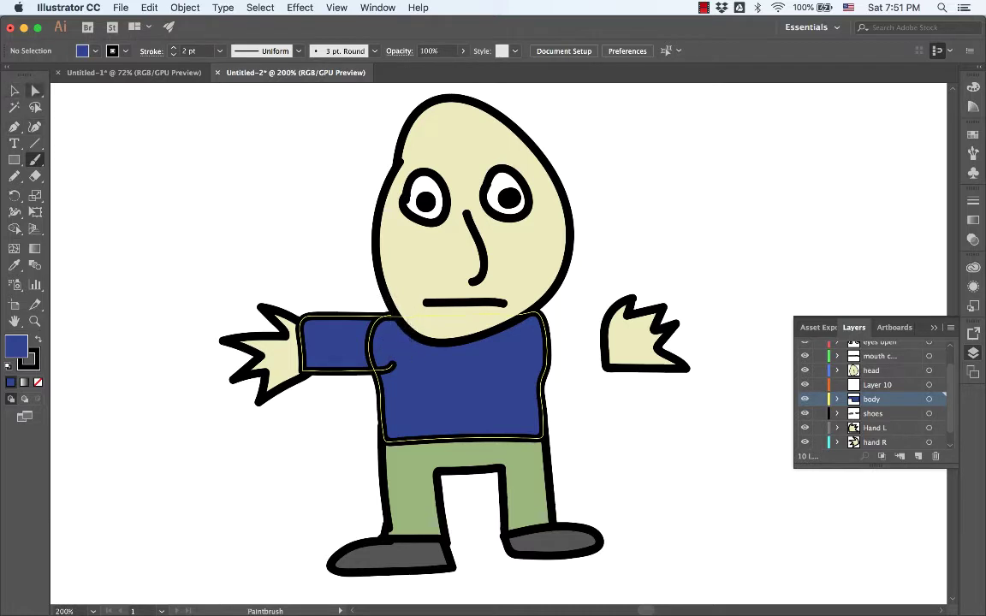
pyautogui.click(35, 91)
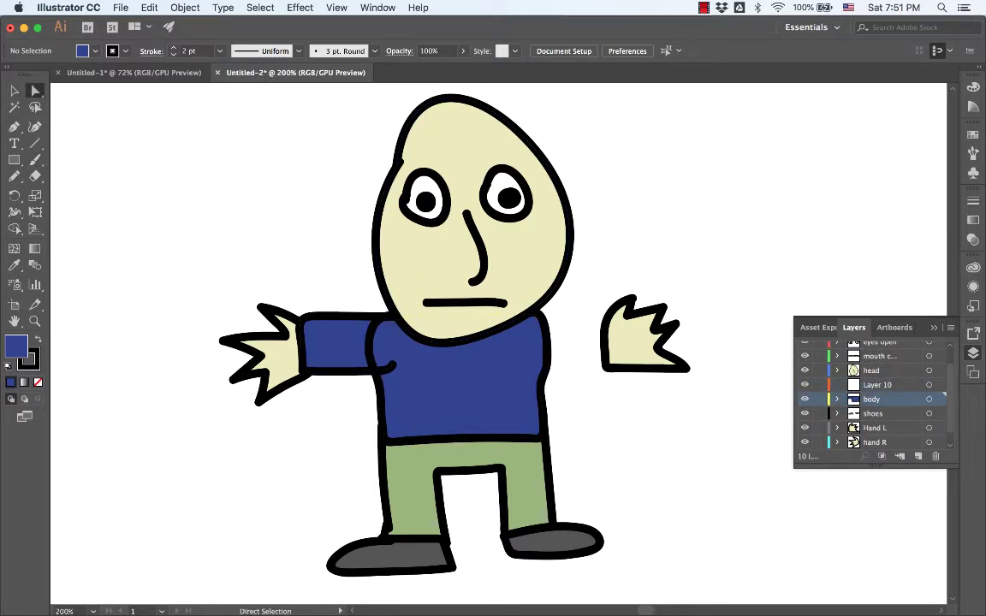
pyautogui.press('super+z')
# Paint an open sleeve outline on Layer 10, running from the shirt's shoulder to hand R and back under the arm
pyautogui.click(880, 385)
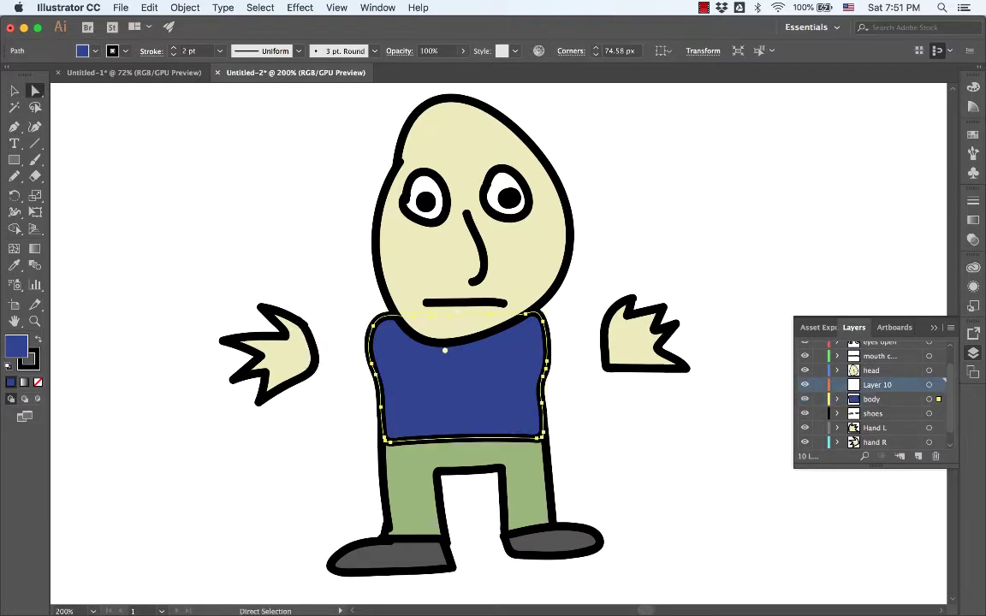
pyautogui.click(930, 385)
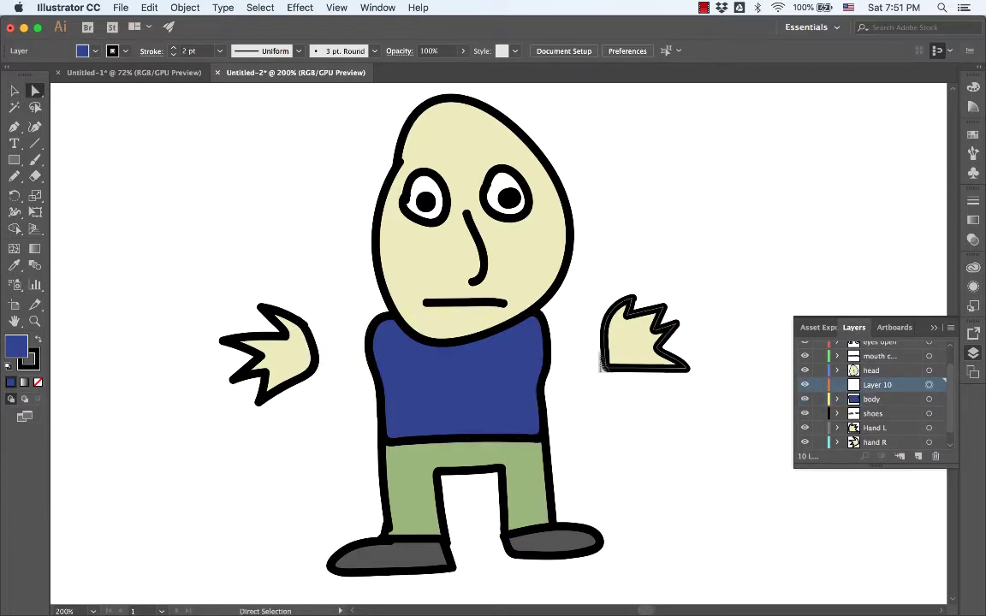
pyautogui.click(35, 160)
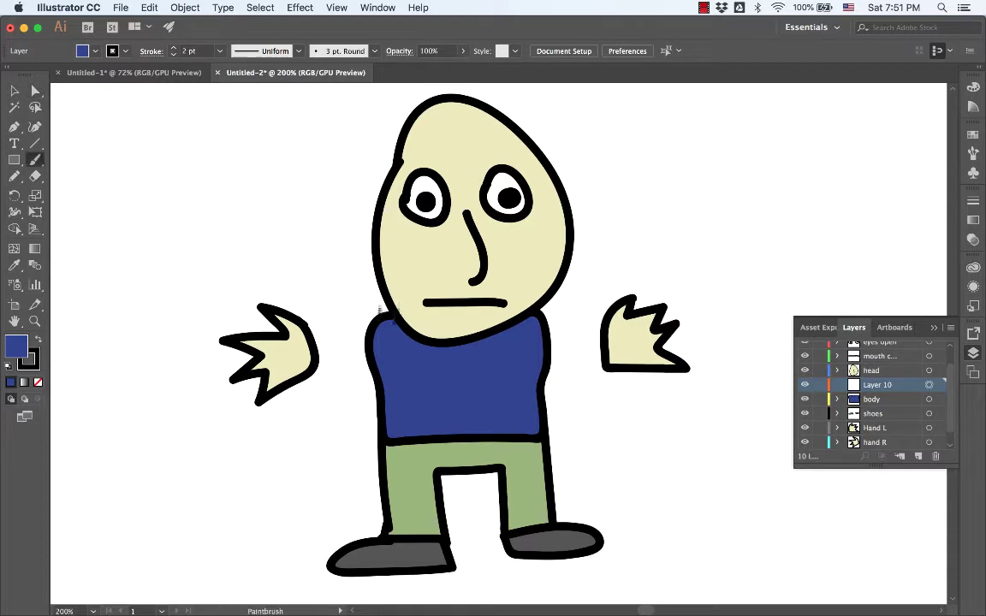
pyautogui.moveTo(371, 322)
pyautogui.mouseDown()
pyautogui.moveTo(308, 327)
pyautogui.moveTo(323, 378)
pyautogui.moveTo(396, 372)
pyautogui.mouseUp()
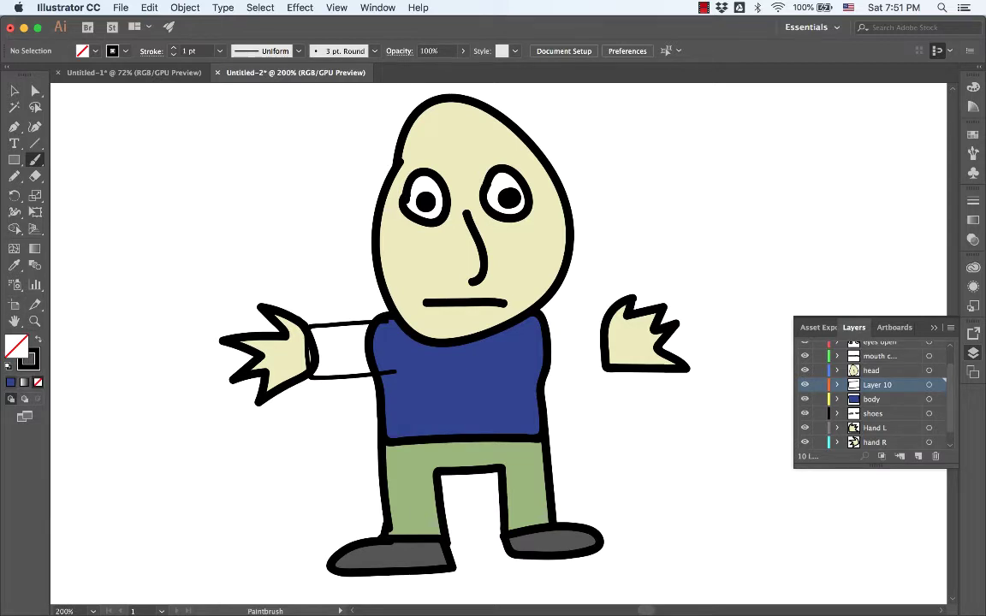
# Fill the sleeve beside hand R with the shirt's blue 2F3F91 and set its stroke to 2 pt
pyautogui.click(11, 383)
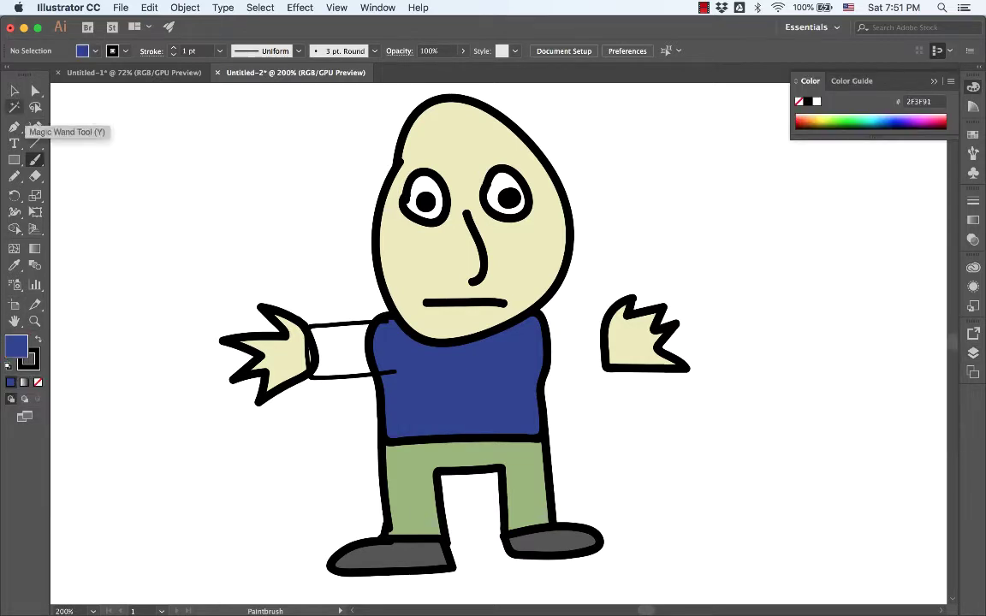
pyautogui.click(35, 91)
pyautogui.click(332, 325)
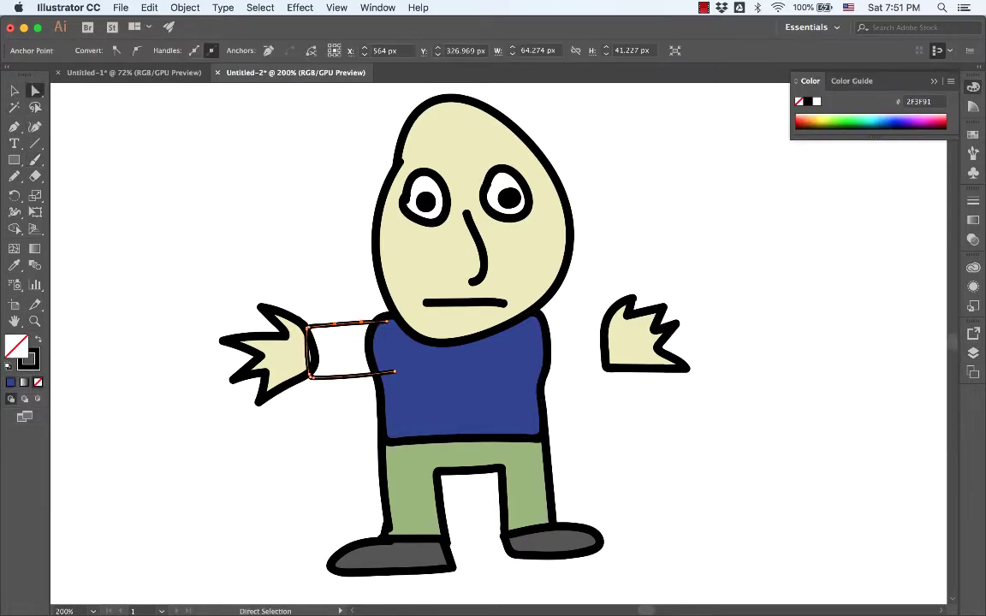
pyautogui.click(10, 383)
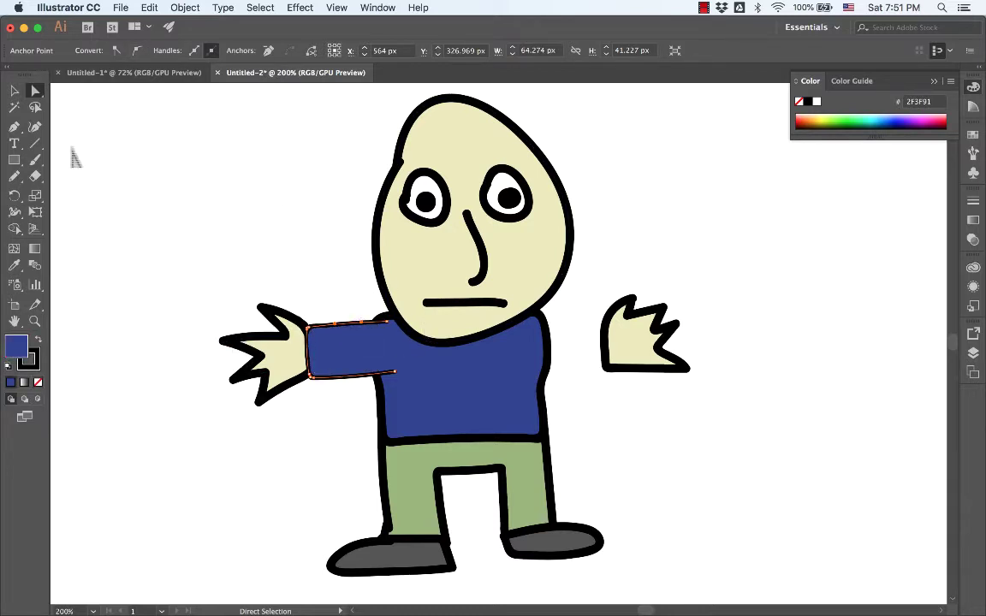
pyautogui.click(15, 90)
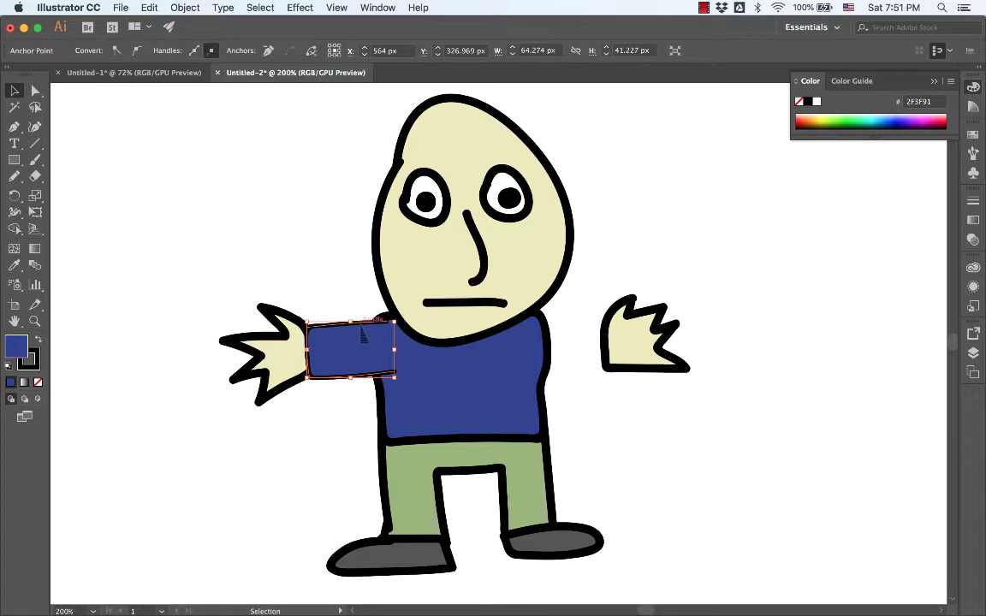
pyautogui.click(325, 334)
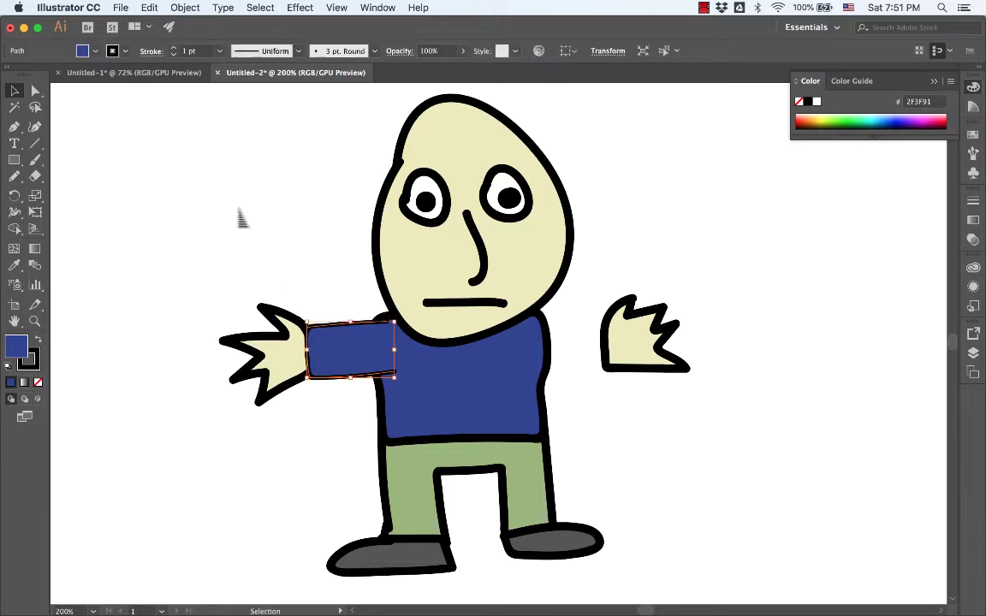
pyautogui.click(174, 48)
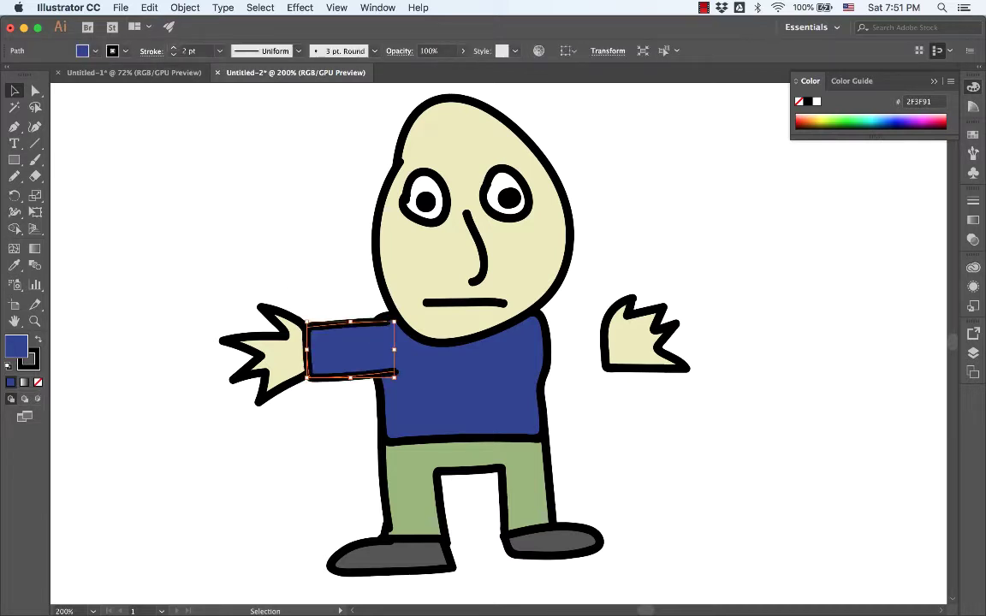
pyautogui.click(326, 227)
# Add a new layer directly above body and paint an open sleeve outline on it between the shirt's shoulder and Hand L
pyautogui.click(495, 385)
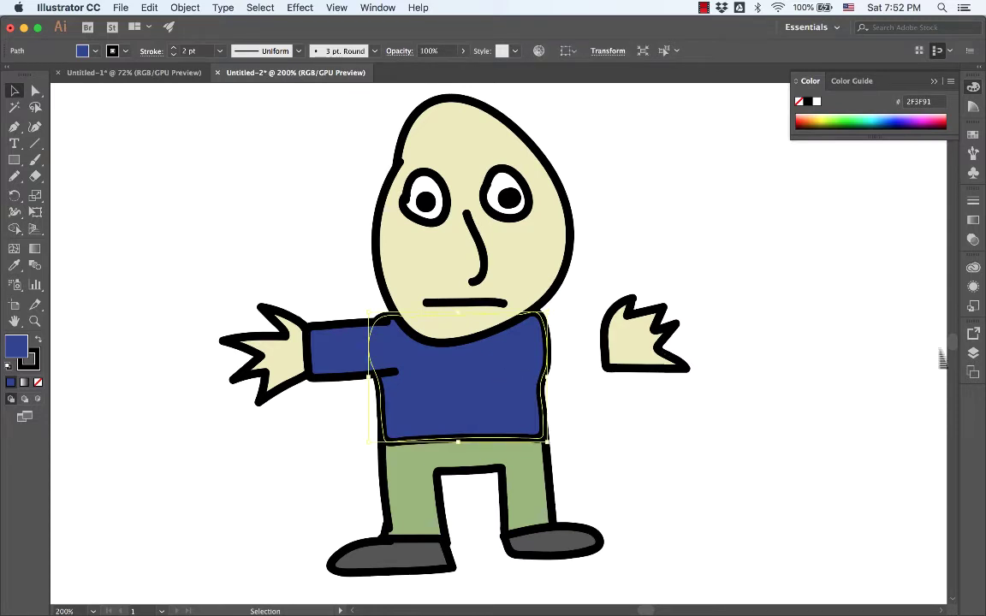
pyautogui.click(973, 353)
pyautogui.click(603, 217)
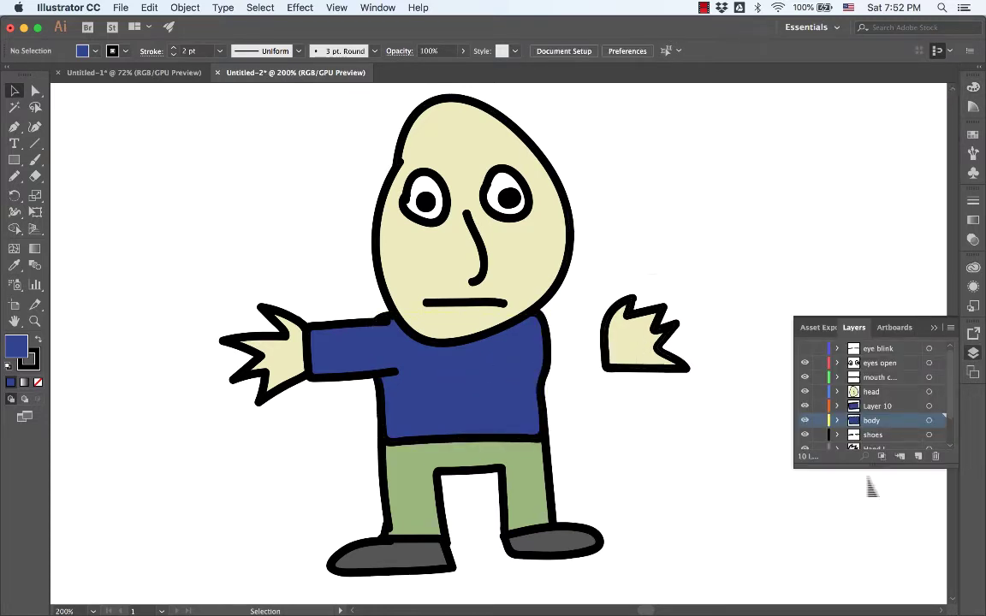
pyautogui.click(919, 457)
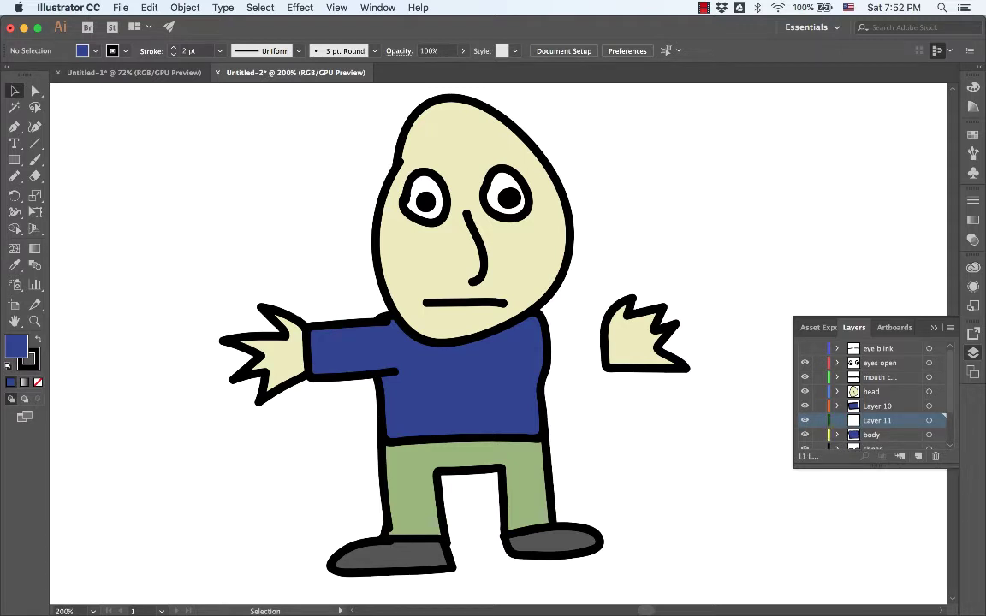
pyautogui.click(35, 160)
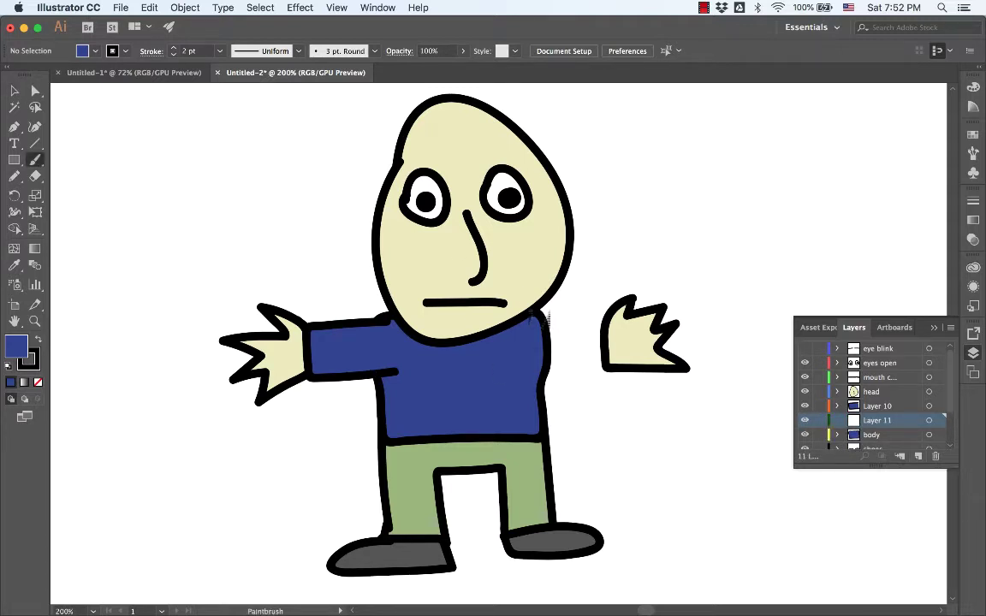
pyautogui.moveTo(533, 319)
pyautogui.mouseDown()
pyautogui.moveTo(604, 319)
pyautogui.moveTo(616, 356)
pyautogui.moveTo(511, 370)
pyautogui.mouseUp()
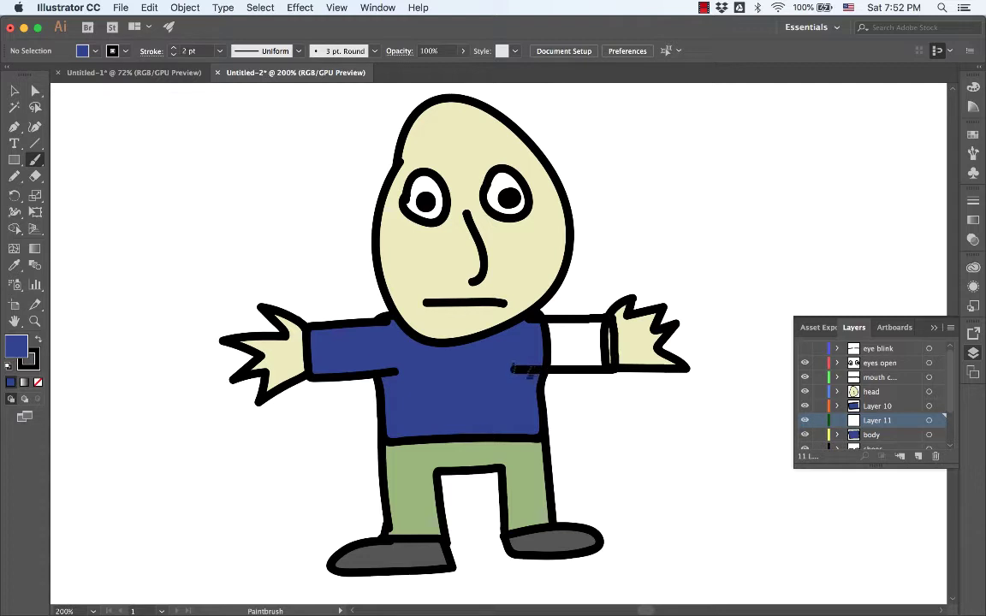
# Fill the sleeve beside Hand L with the shirt's blue 2F3F91
pyautogui.click(15, 90)
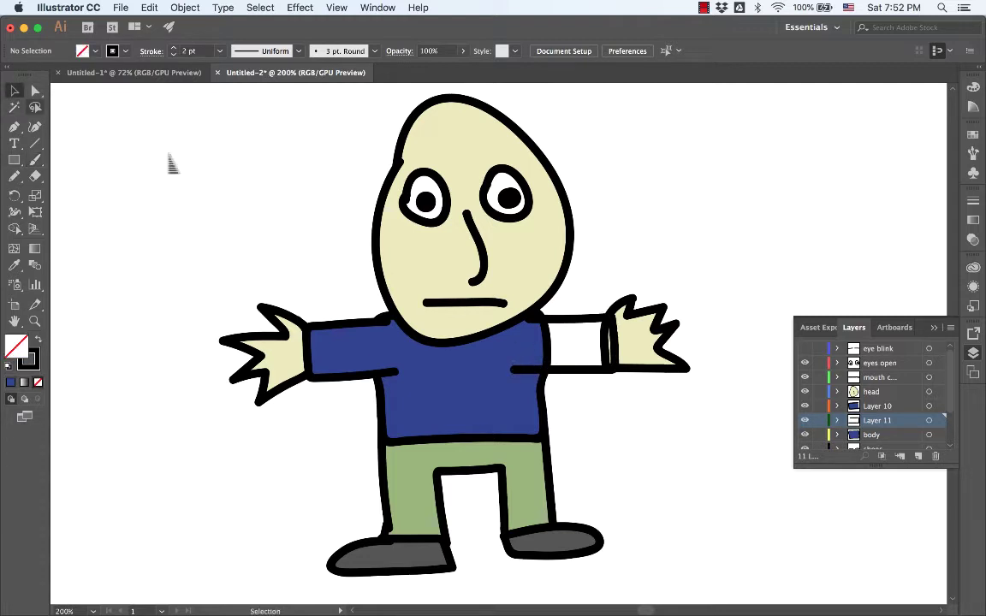
pyautogui.click(576, 321)
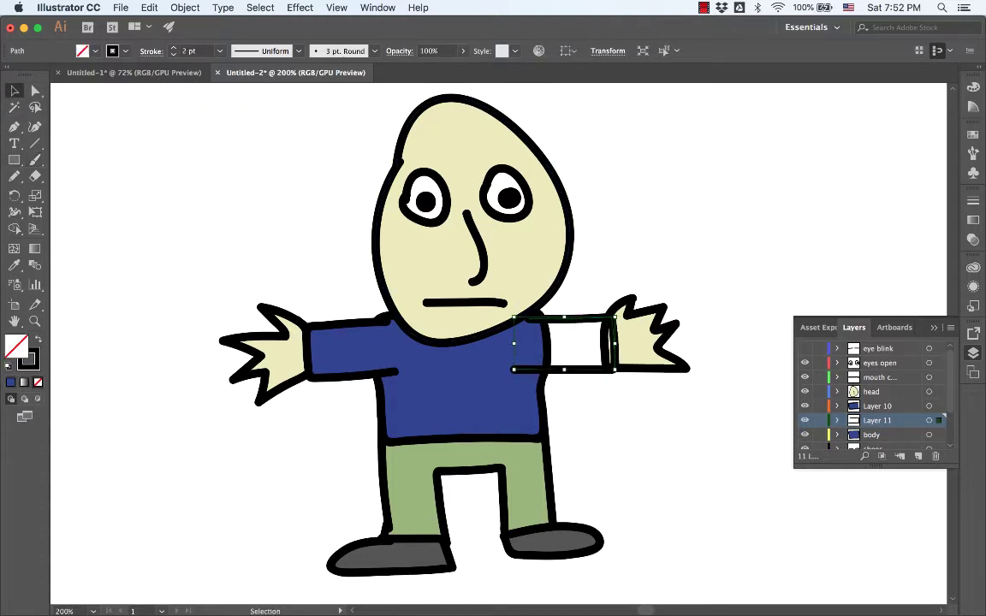
pyautogui.click(10, 383)
pyautogui.click(649, 221)
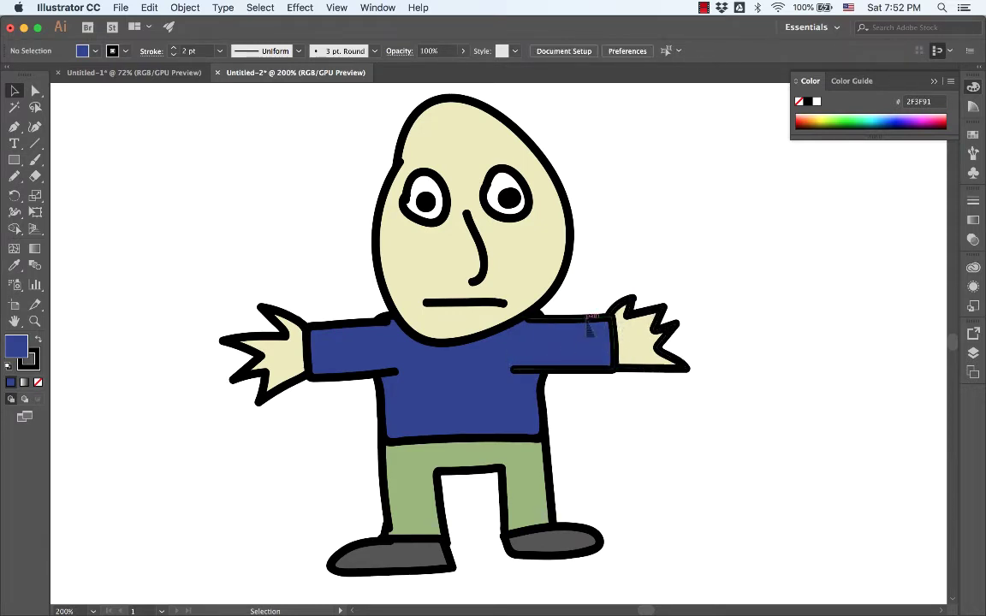
# Move the sleeve and Hand L together slightly up, and shift the other sleeve with hand R up to match
pyautogui.click(600, 343)
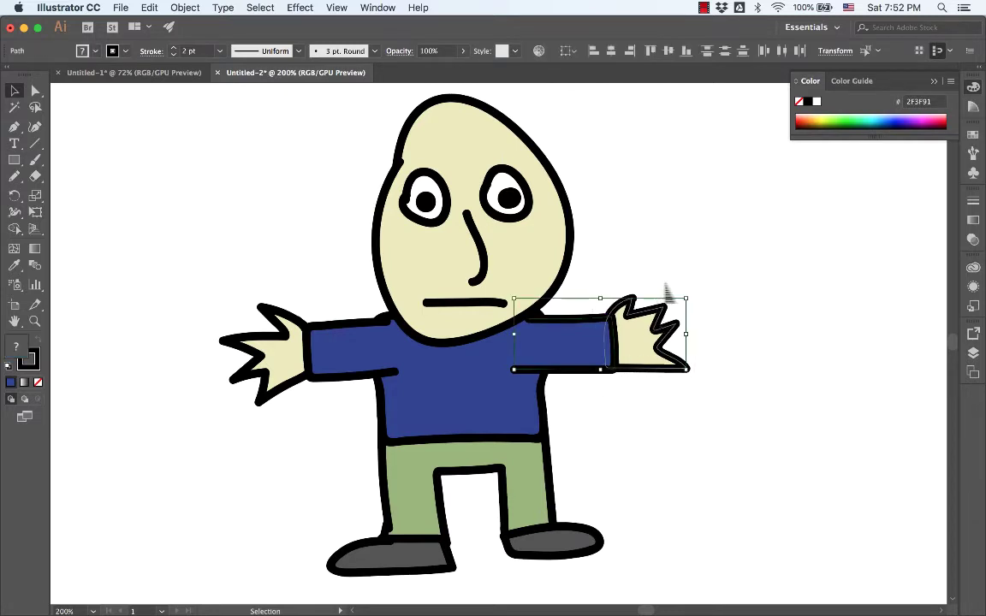
pyautogui.moveTo(605, 339); pyautogui.dragTo(610, 329)
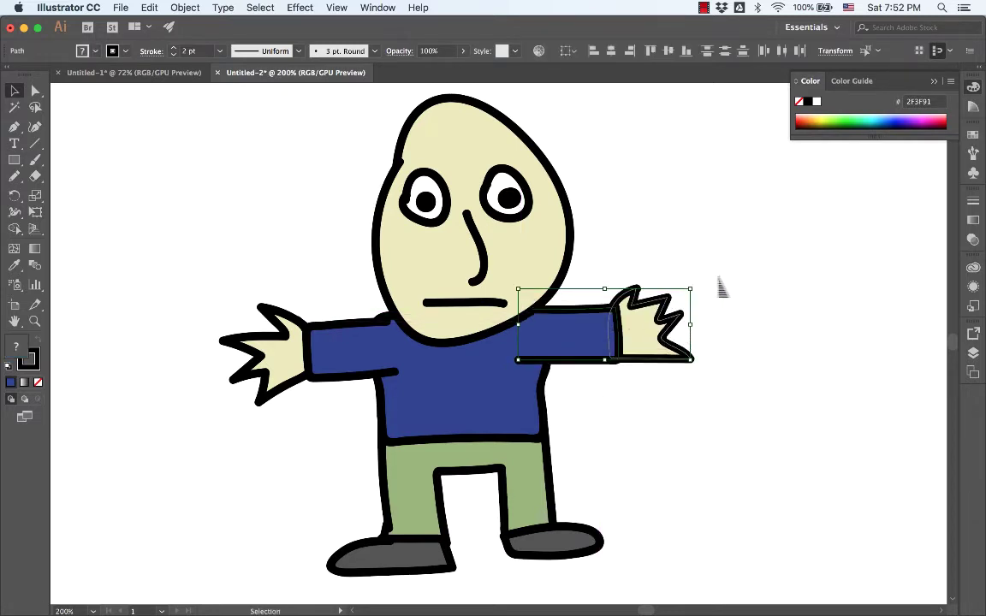
pyautogui.moveTo(187, 274); pyautogui.dragTo(340, 373)
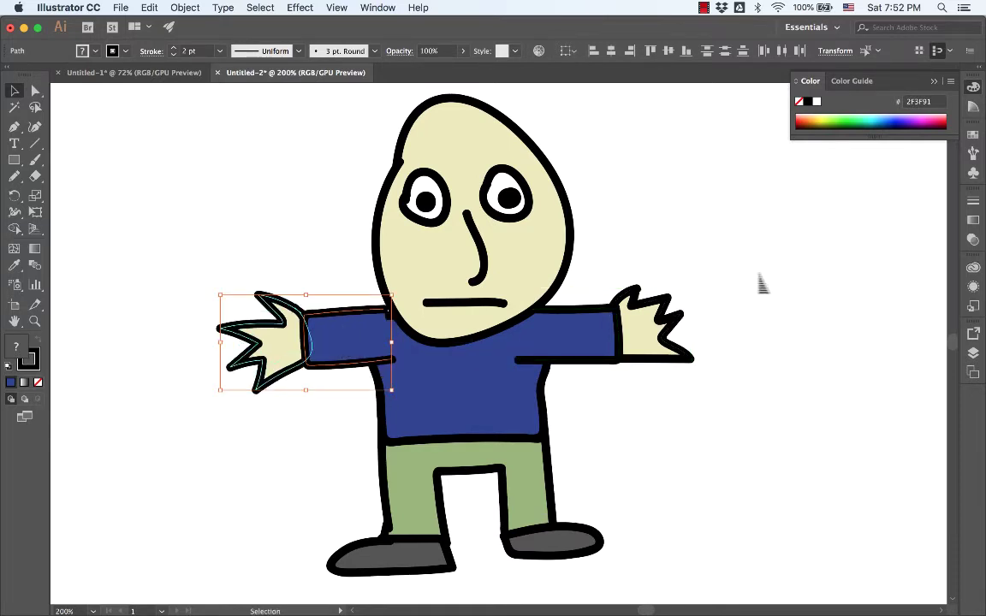
pyautogui.click(773, 301)
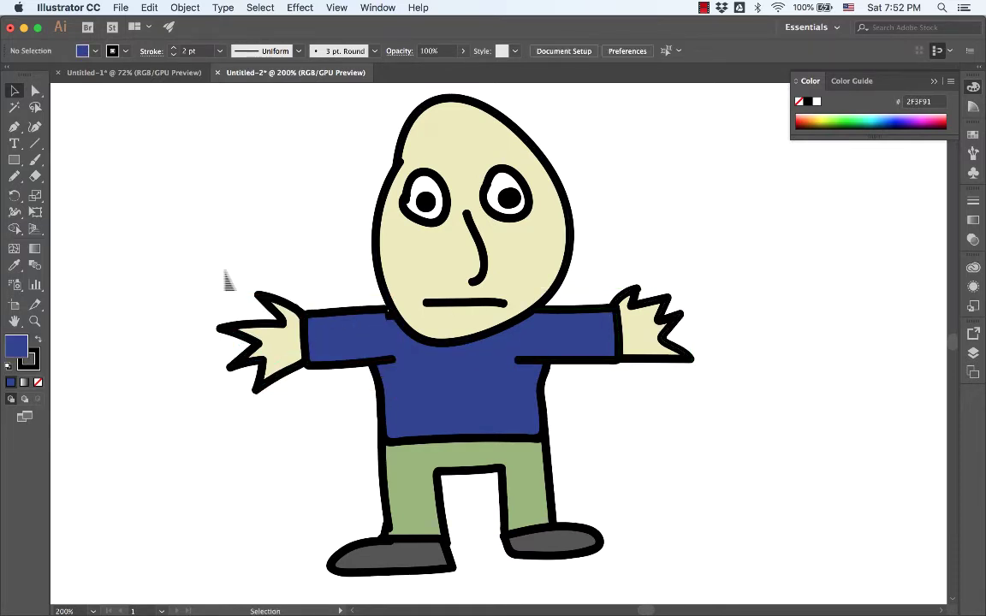
pyautogui.scroll(-2, 829, 330)
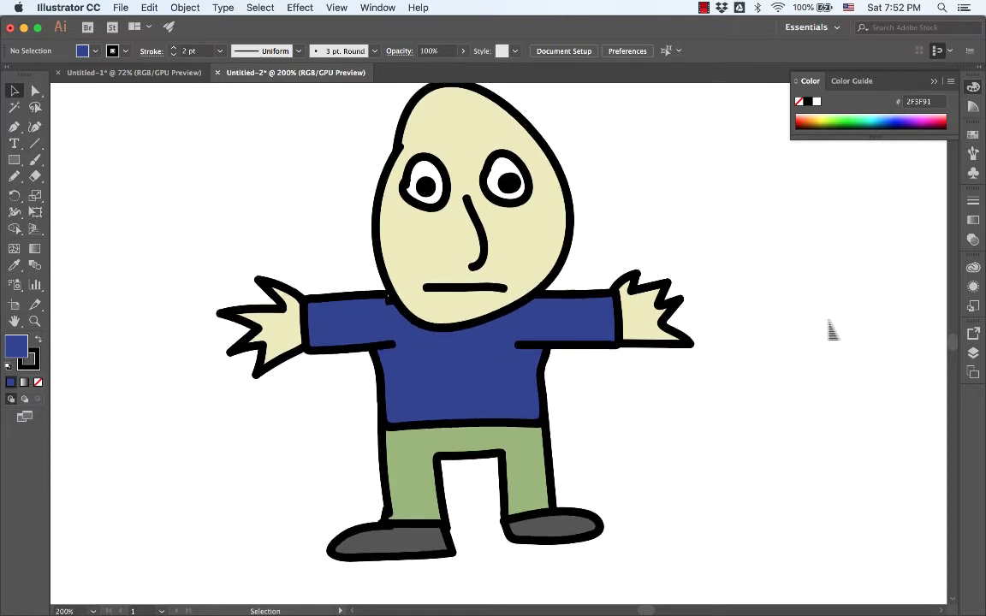
pyautogui.scroll(2, 829, 330)
pyautogui.moveTo(200, 248); pyautogui.dragTo(312, 390)
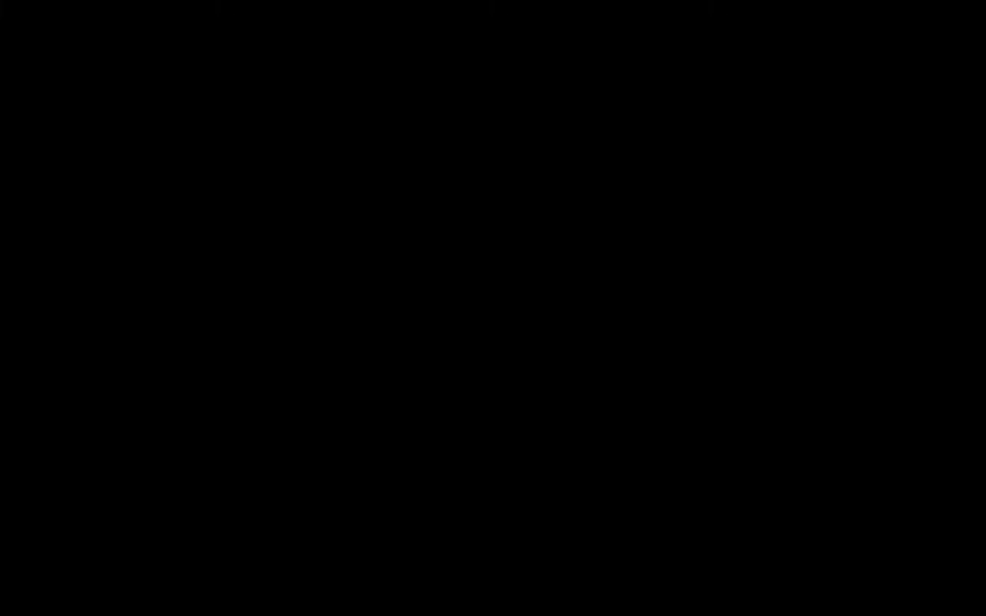